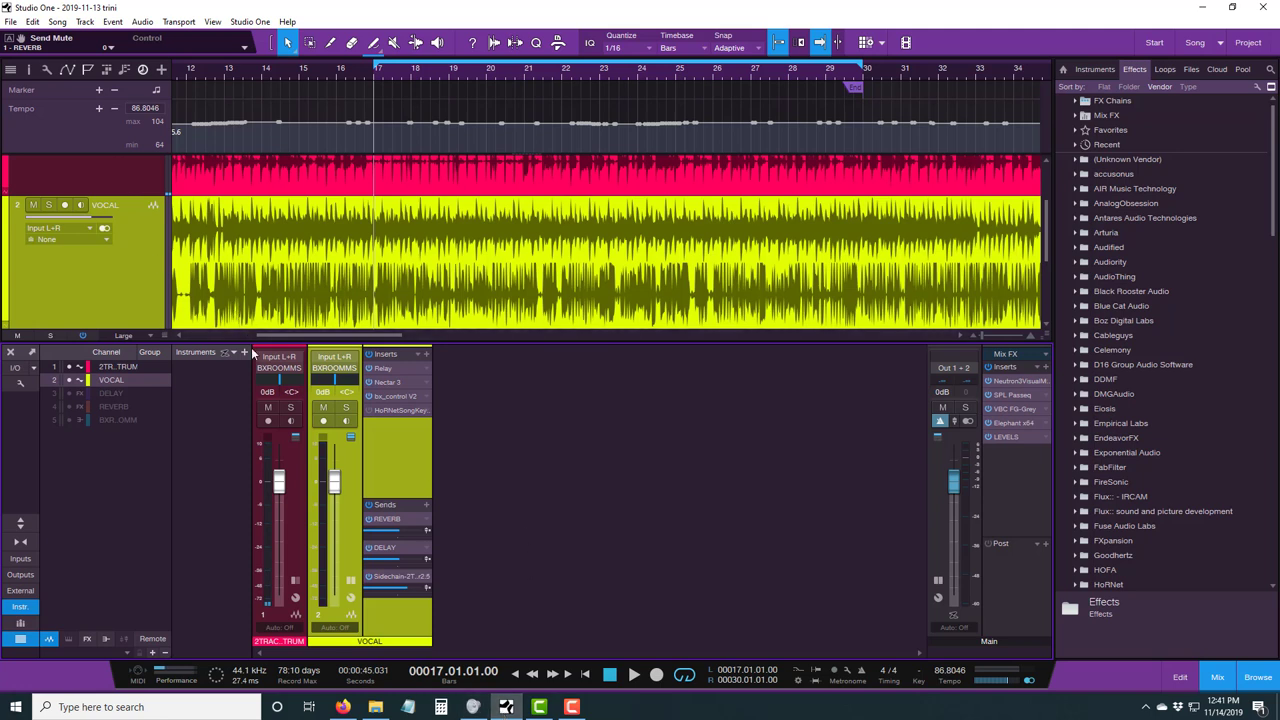
Mute the VOCAL channel and listen to the 2-track instrumental alone from bar 17
click(322, 408)
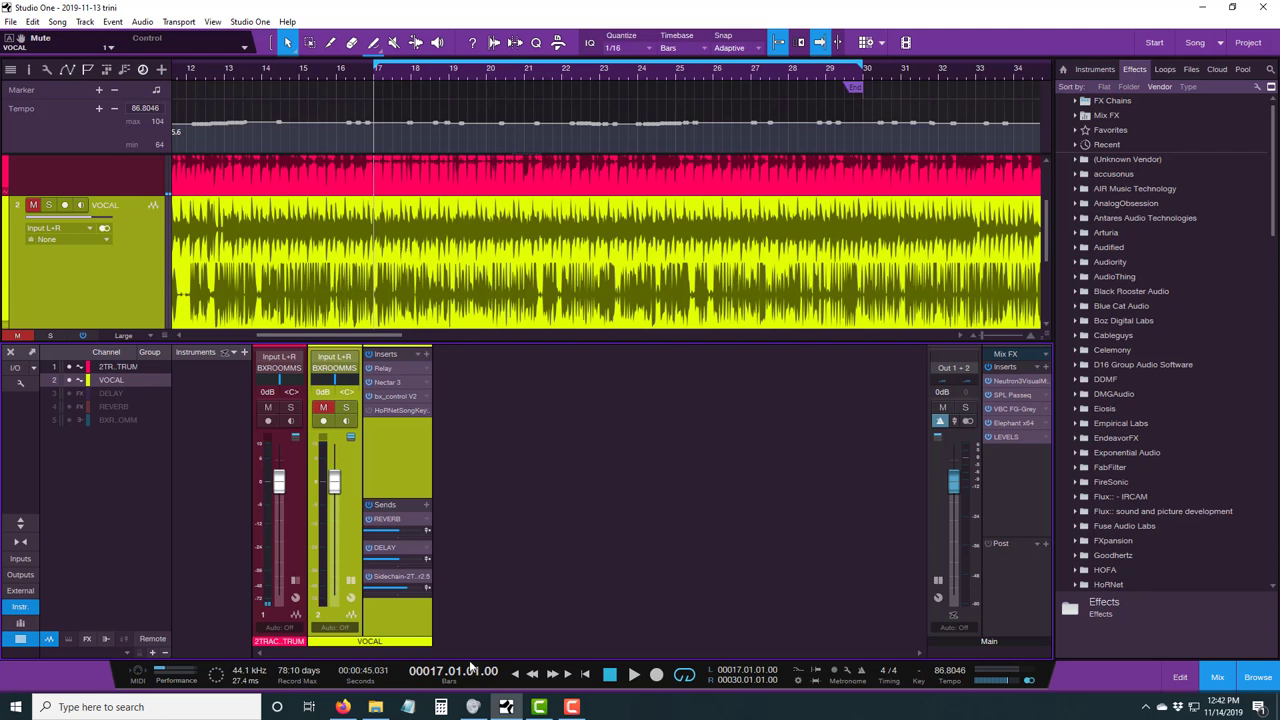
mouse_move(474, 703)
click(633, 677)
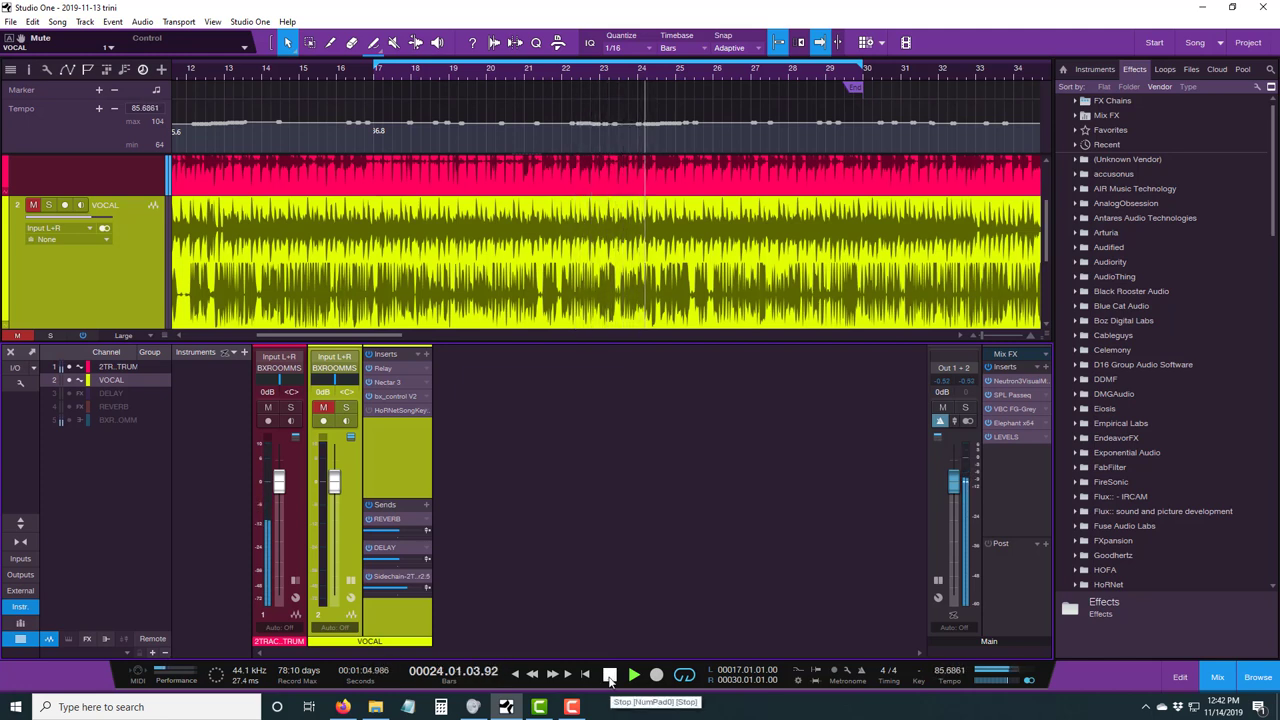
click(609, 676)
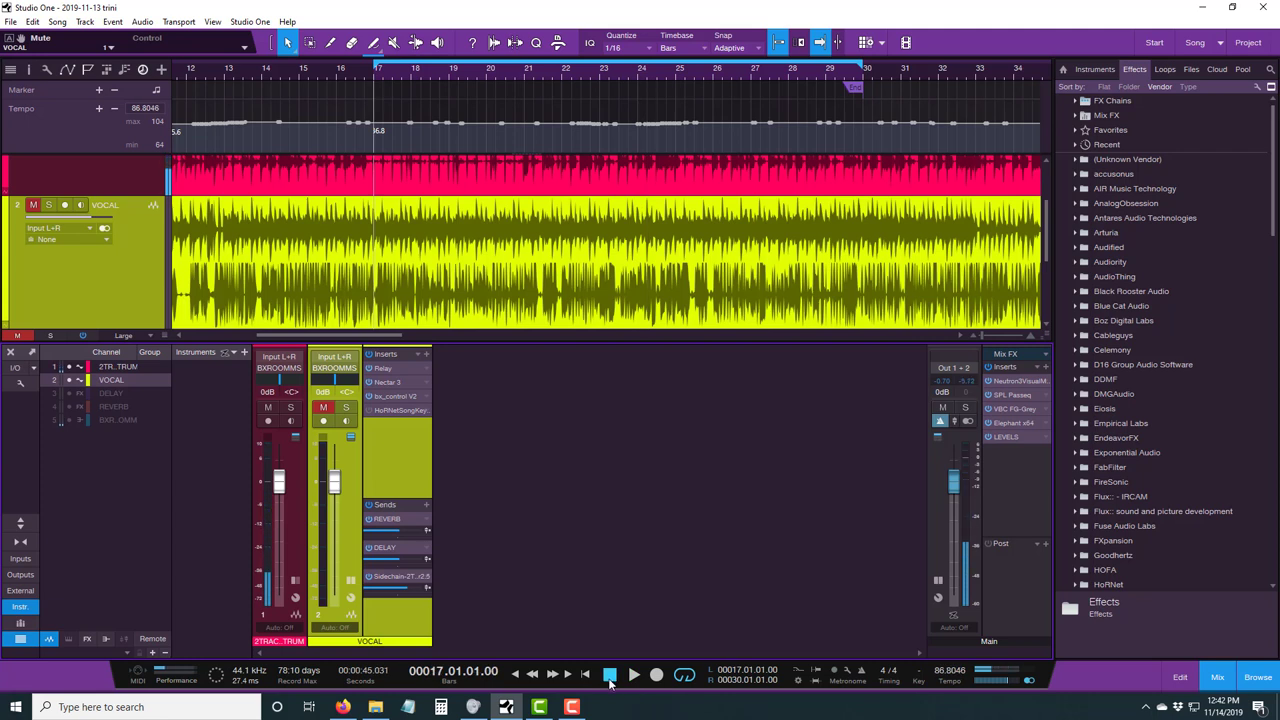
Mute the 2-track channel, unmute VOCAL, and listen to the vocal alone from bar 17
click(268, 408)
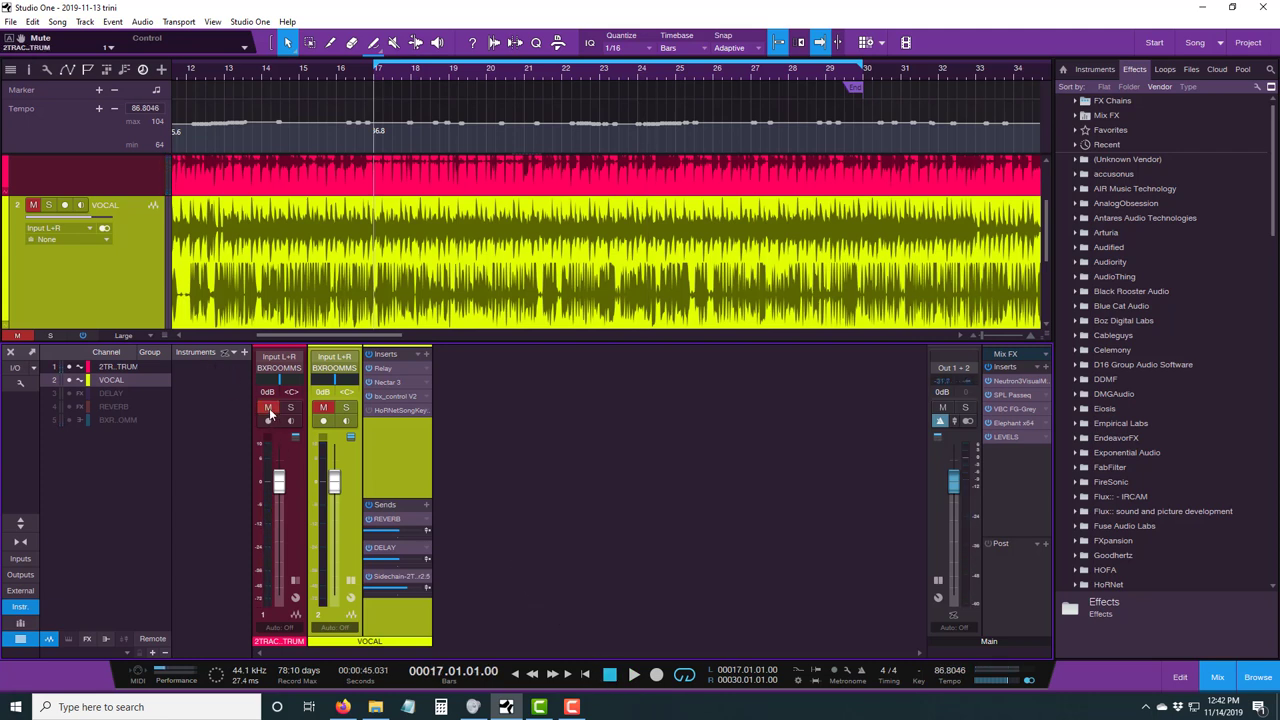
click(323, 408)
click(632, 676)
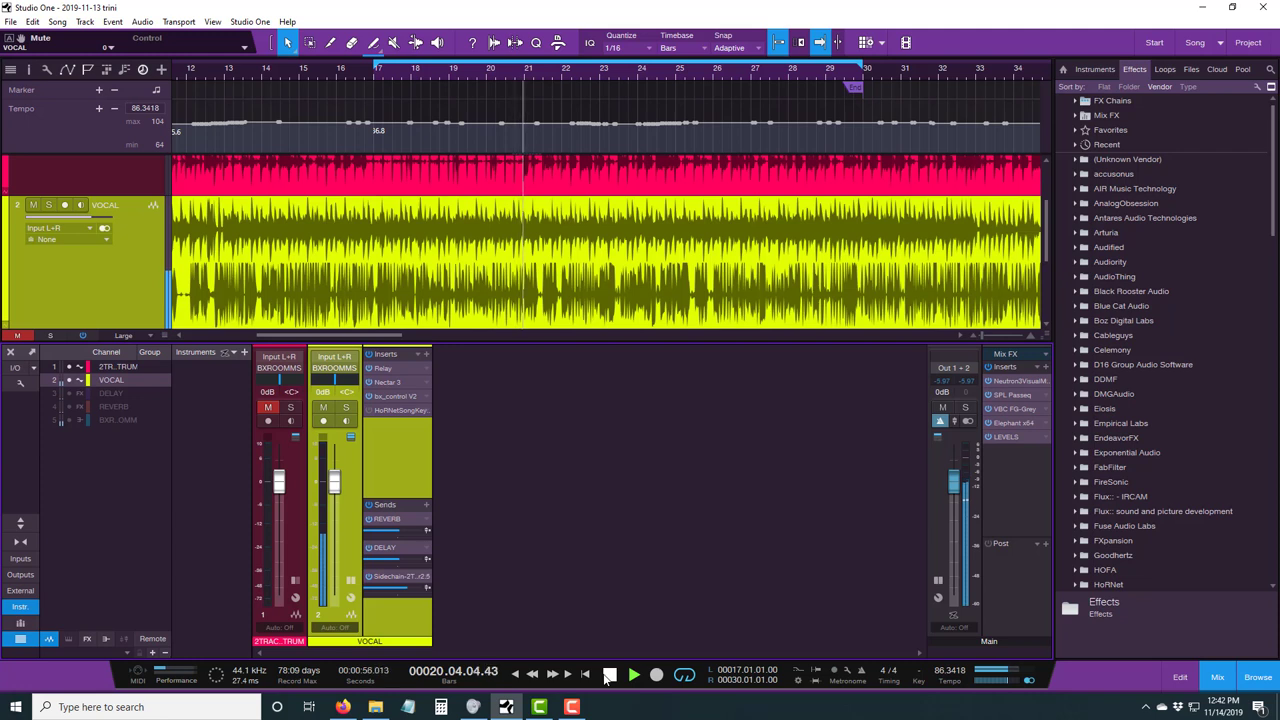
click(608, 675)
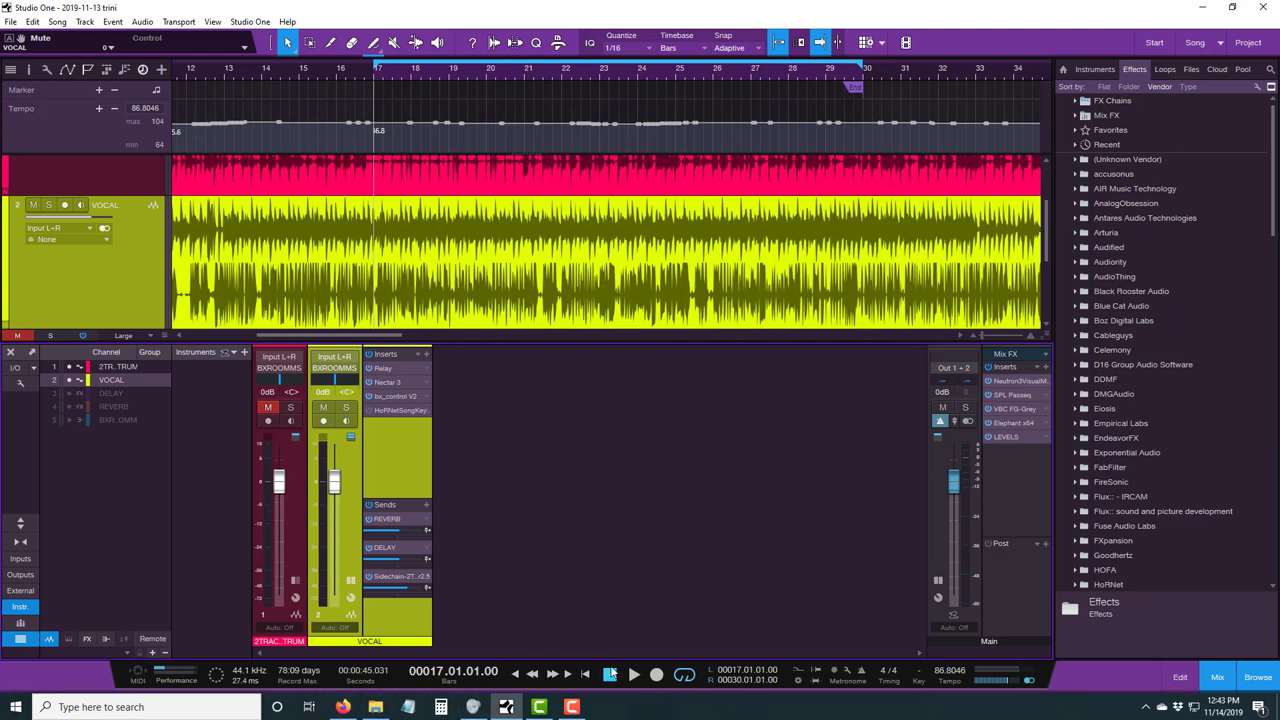
Unmute the 2-track channel and listen to it together with the vocal from bar 17
click(267, 407)
click(632, 675)
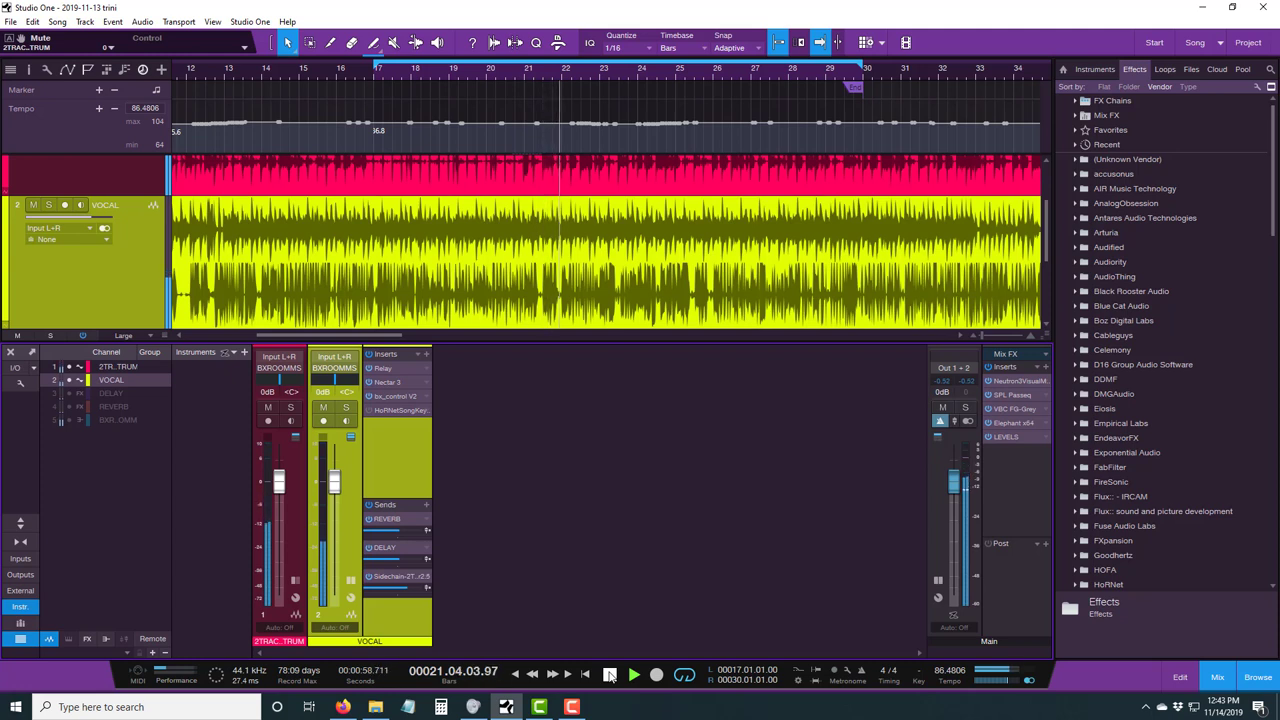
click(610, 675)
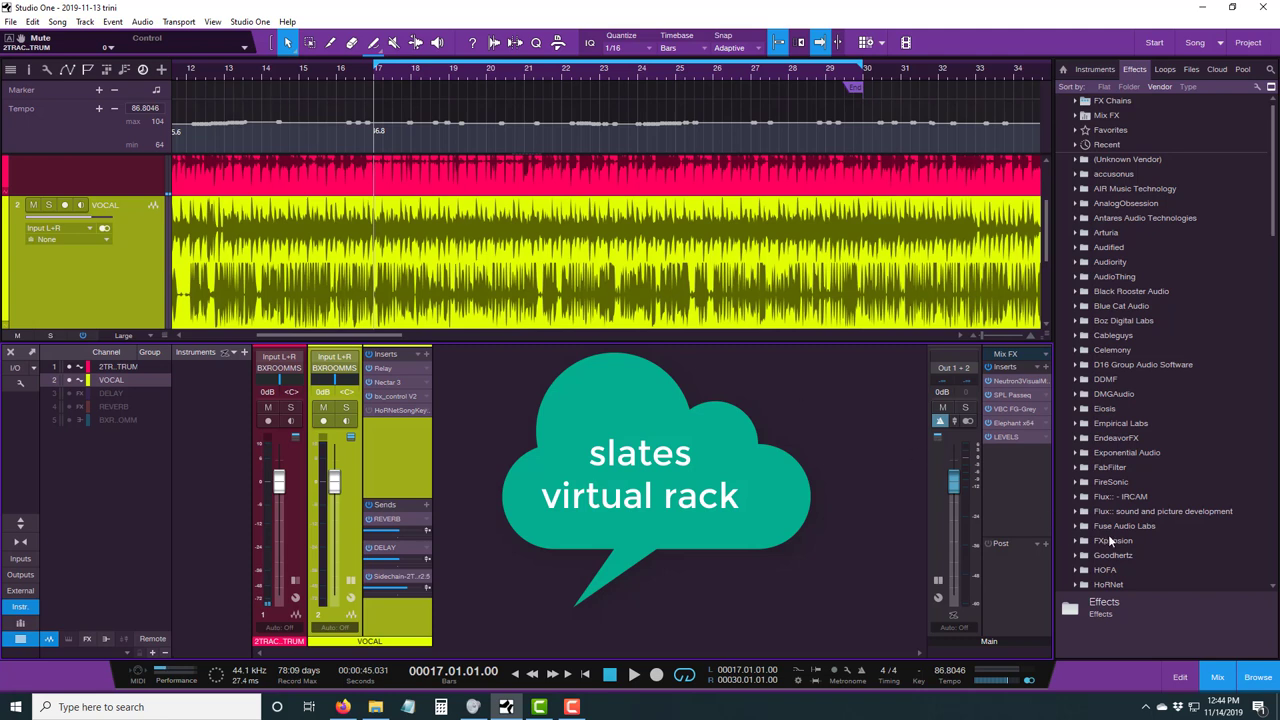
Find the Slate Digital vendor folder among the effects and expand its plug-in list
scroll(1110, 545, down, 5)
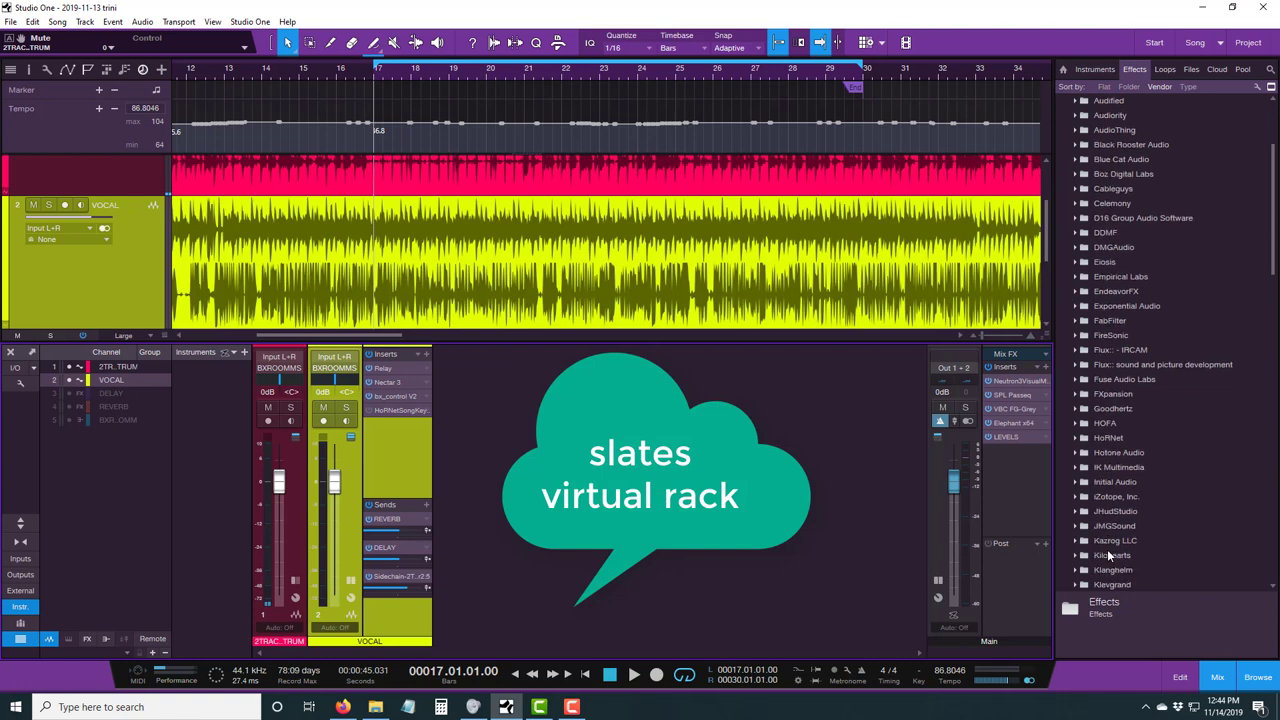
scroll(1108, 555, down, 4)
click(1108, 555)
scroll(1108, 555, down, 1)
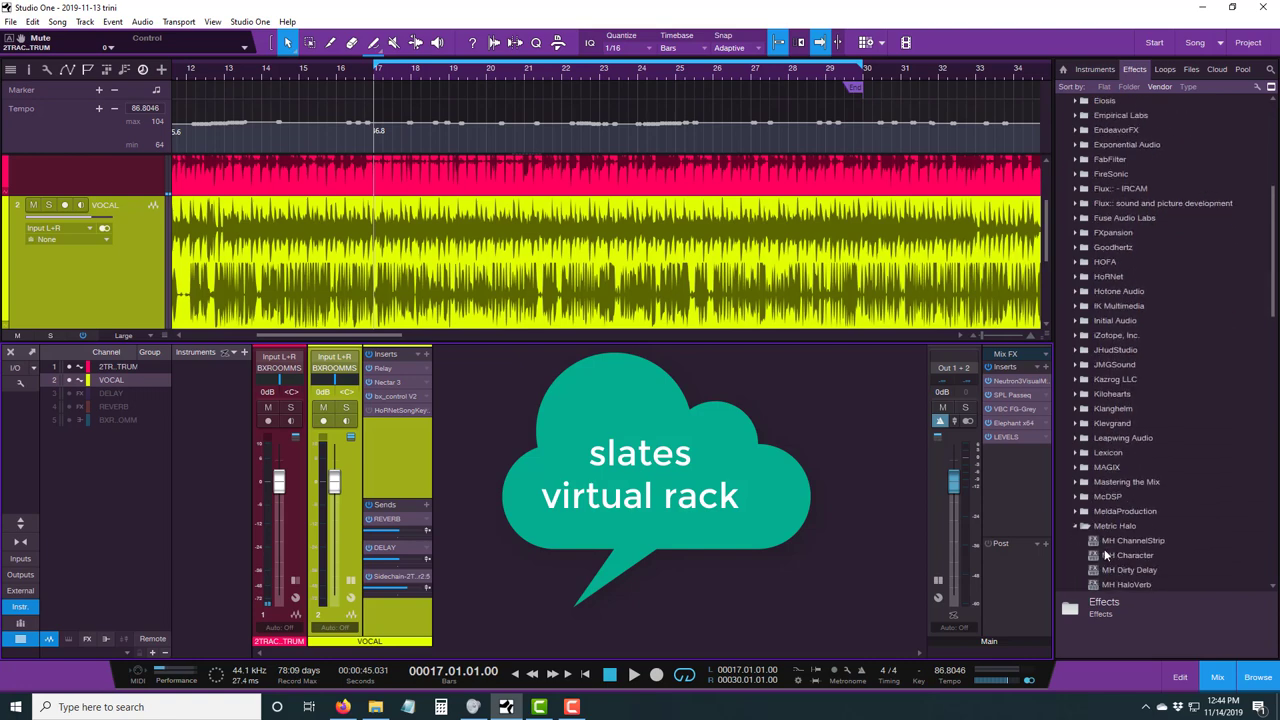
click(1105, 494)
scroll(1105, 528, down, 2)
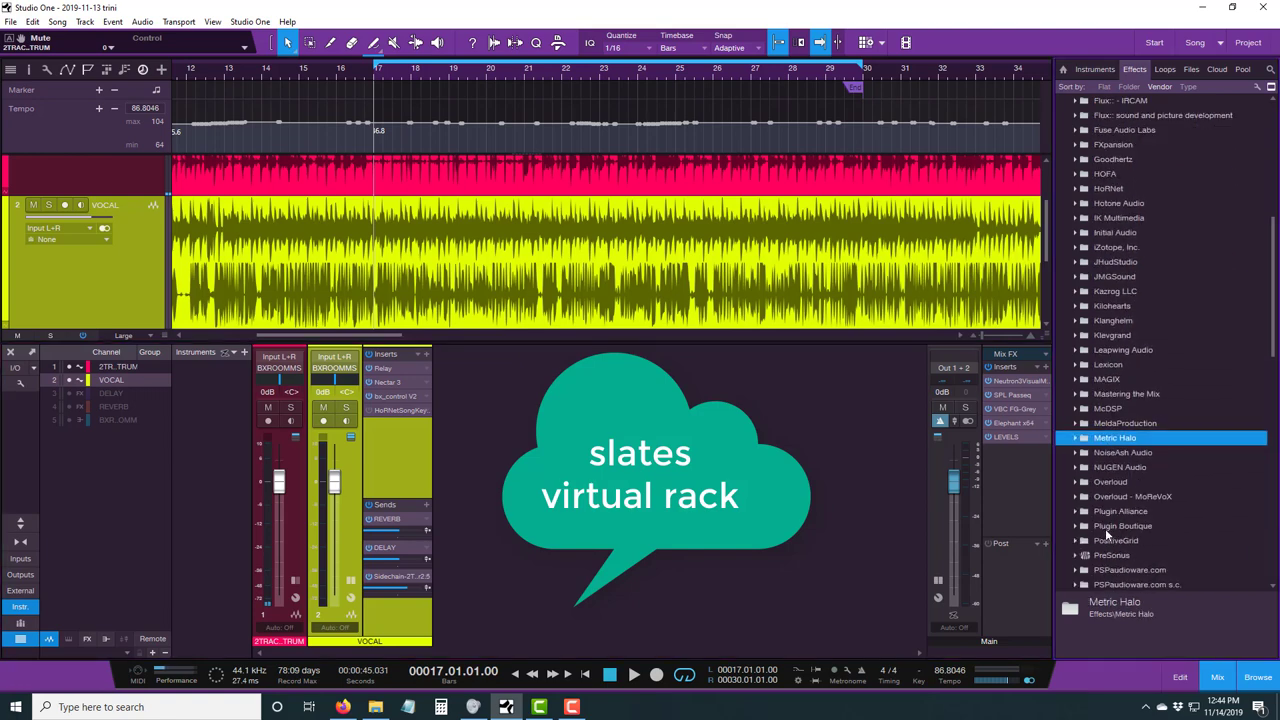
scroll(1105, 528, down, 3)
click(1106, 512)
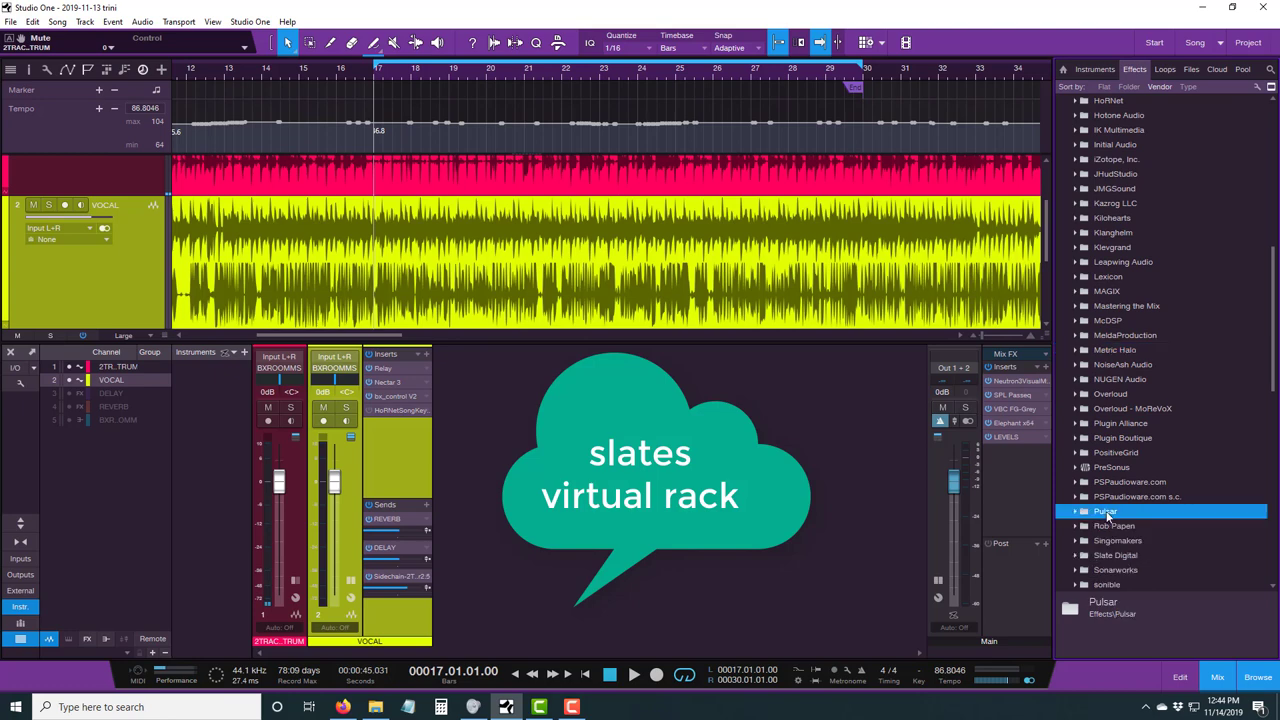
scroll(1109, 518, down, 2)
click(1108, 500)
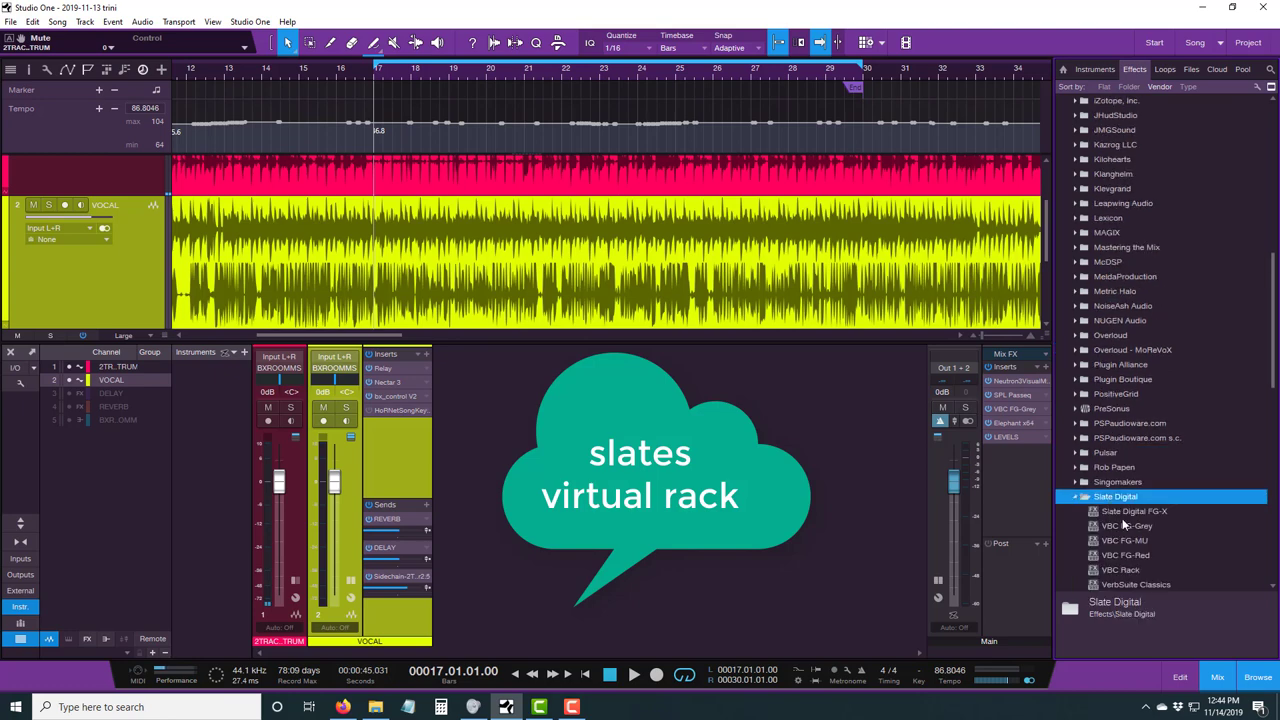
Insert Virtual Mix Rack on the VOCAL channel between Nectar 3 and bx_control V2, and move its window clear of the channel faders
scroll(1120, 559, down, 3)
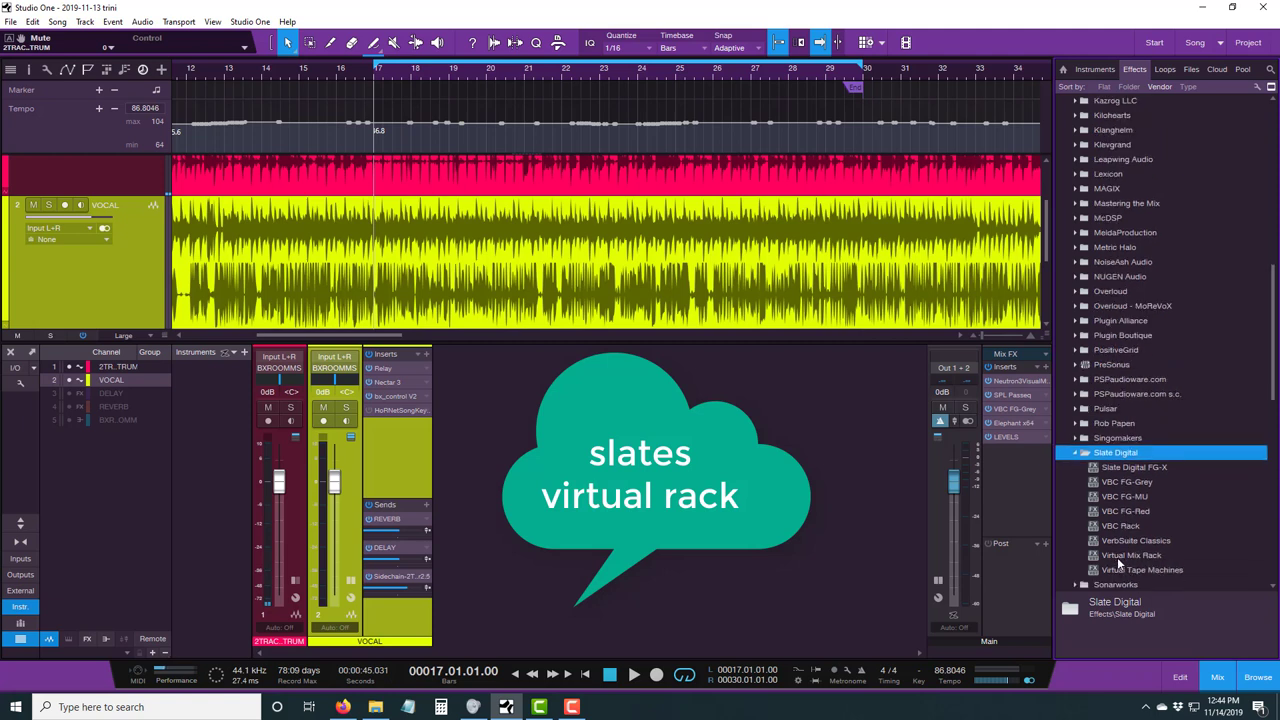
click(1117, 556)
drag(1117, 558, 422, 393)
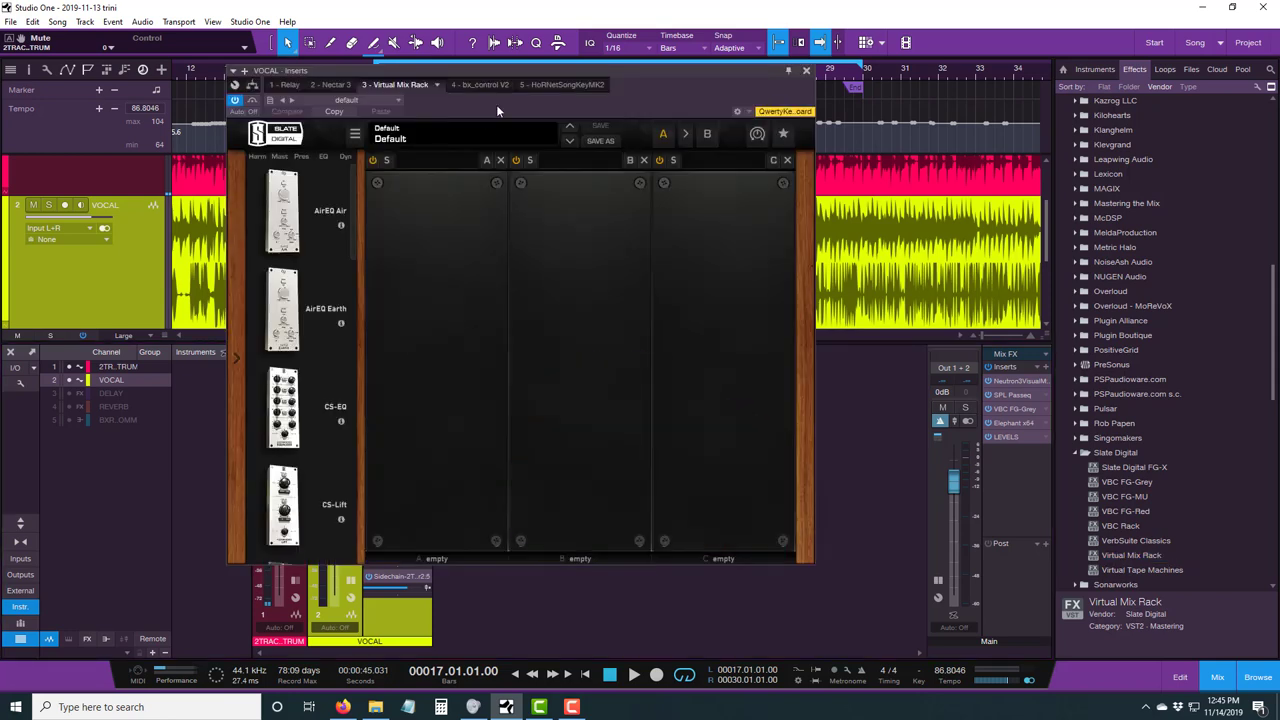
drag(496, 104, 648, 210)
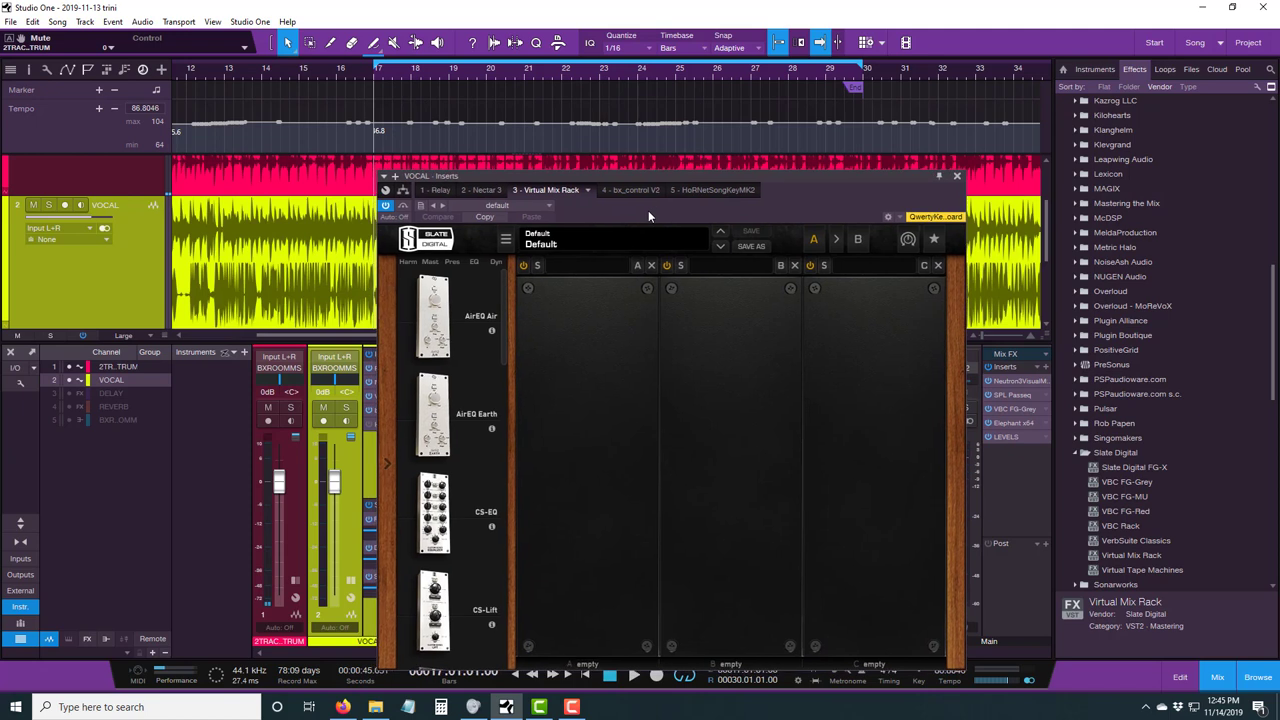
Mute the 2-track channel and load the VCC Channel module into slot A of the Virtual Mix Rack
click(268, 407)
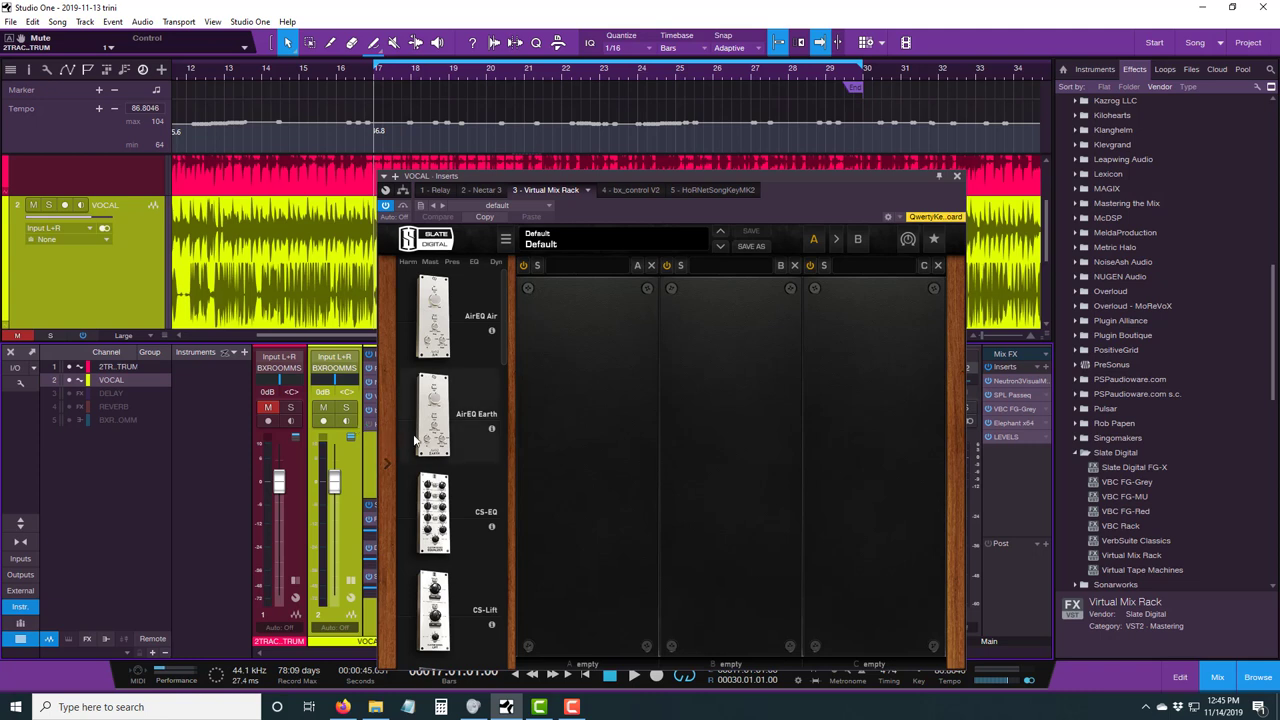
scroll(502, 353, down, 10)
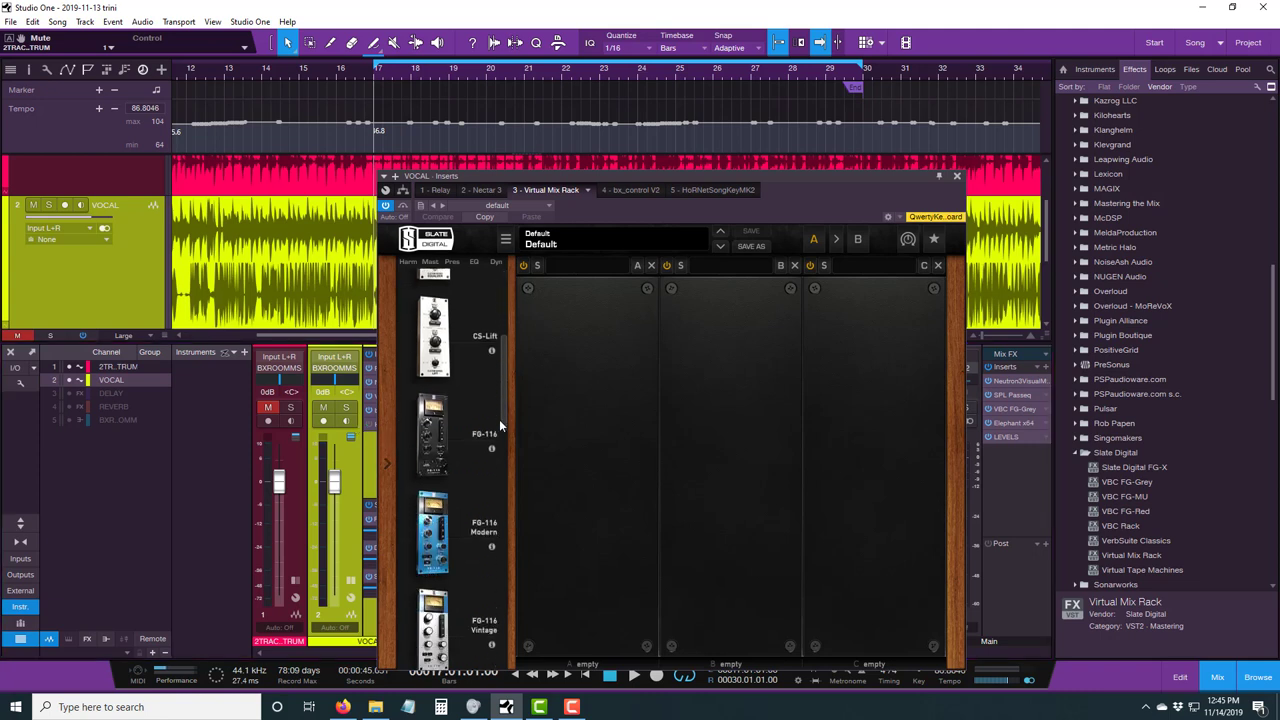
scroll(481, 468, down, 10)
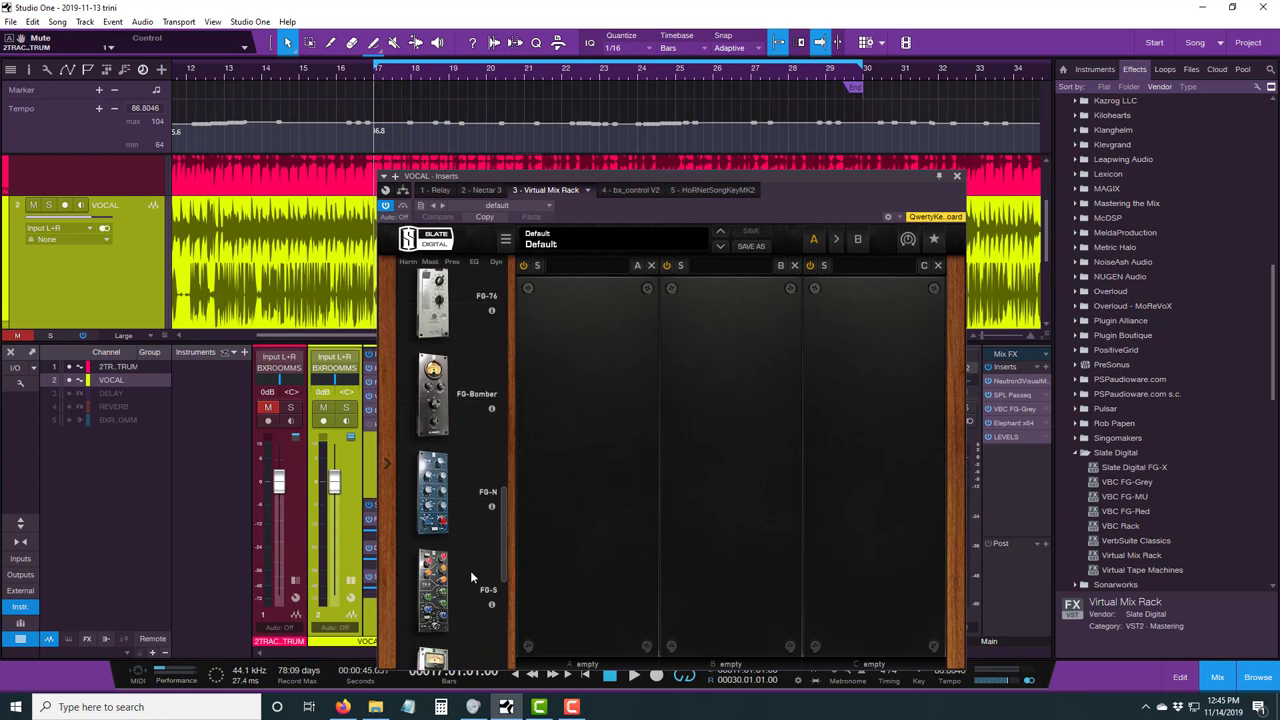
scroll(466, 645, down, 4)
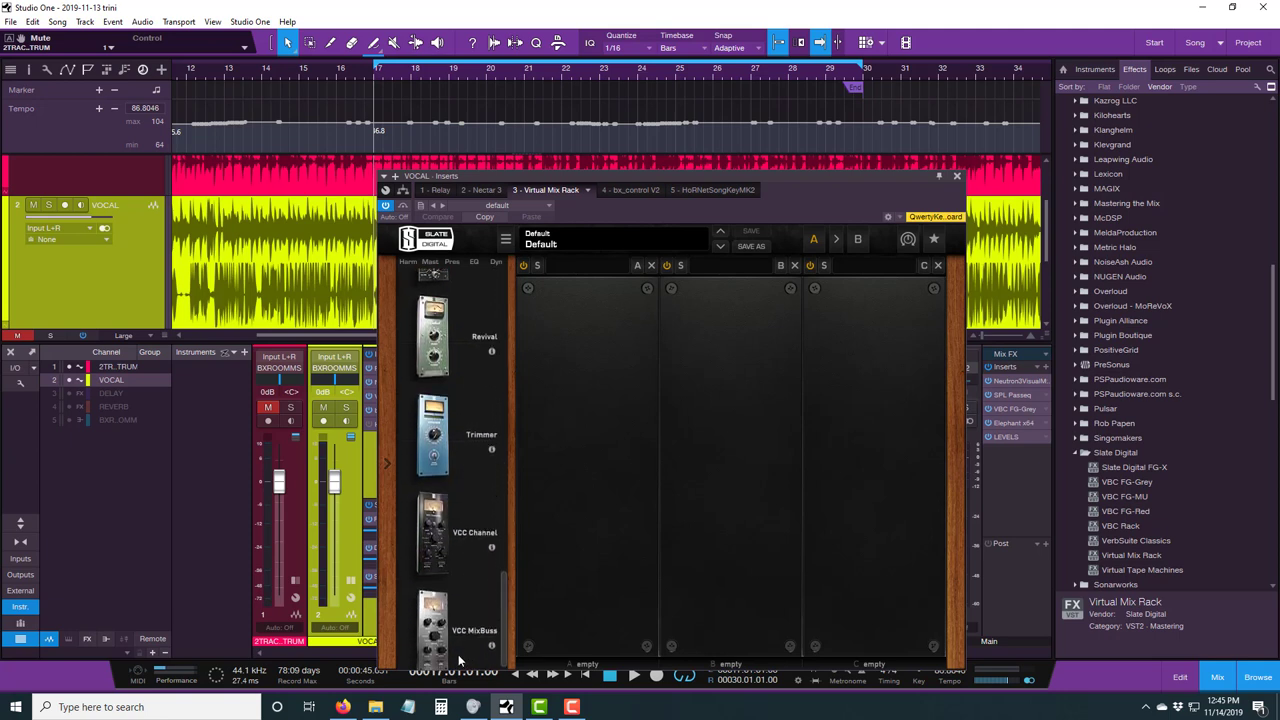
drag(459, 537, 585, 470)
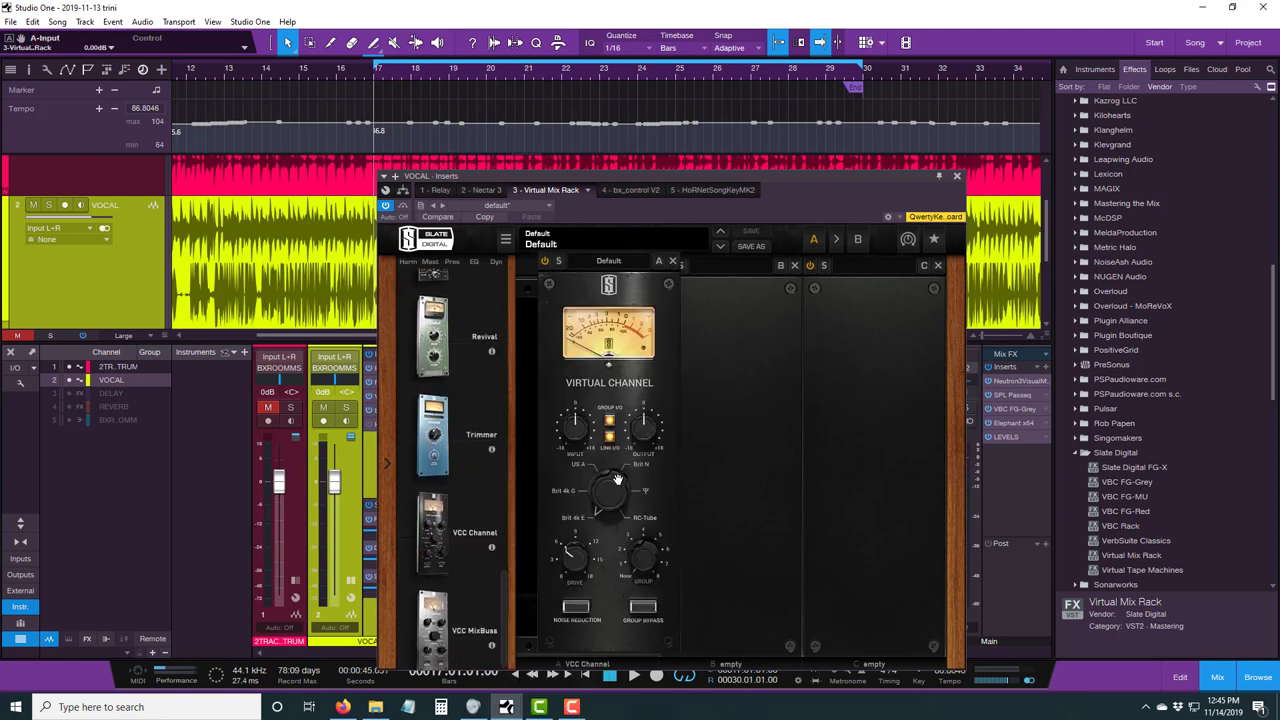
Turn on noise reduction in VCC Channel and audition the soloed-out vocal, toggling the module's power to compare
click(556, 612)
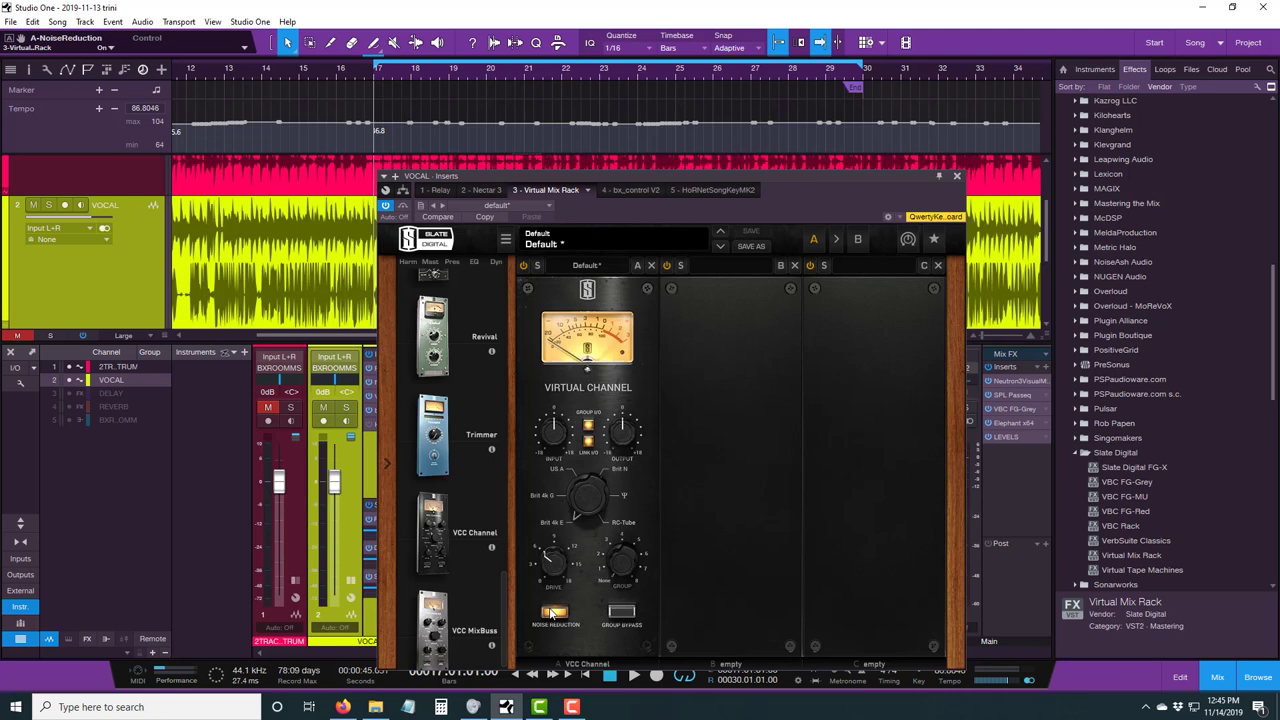
mouse_move(557, 438)
drag(685, 222, 740, 163)
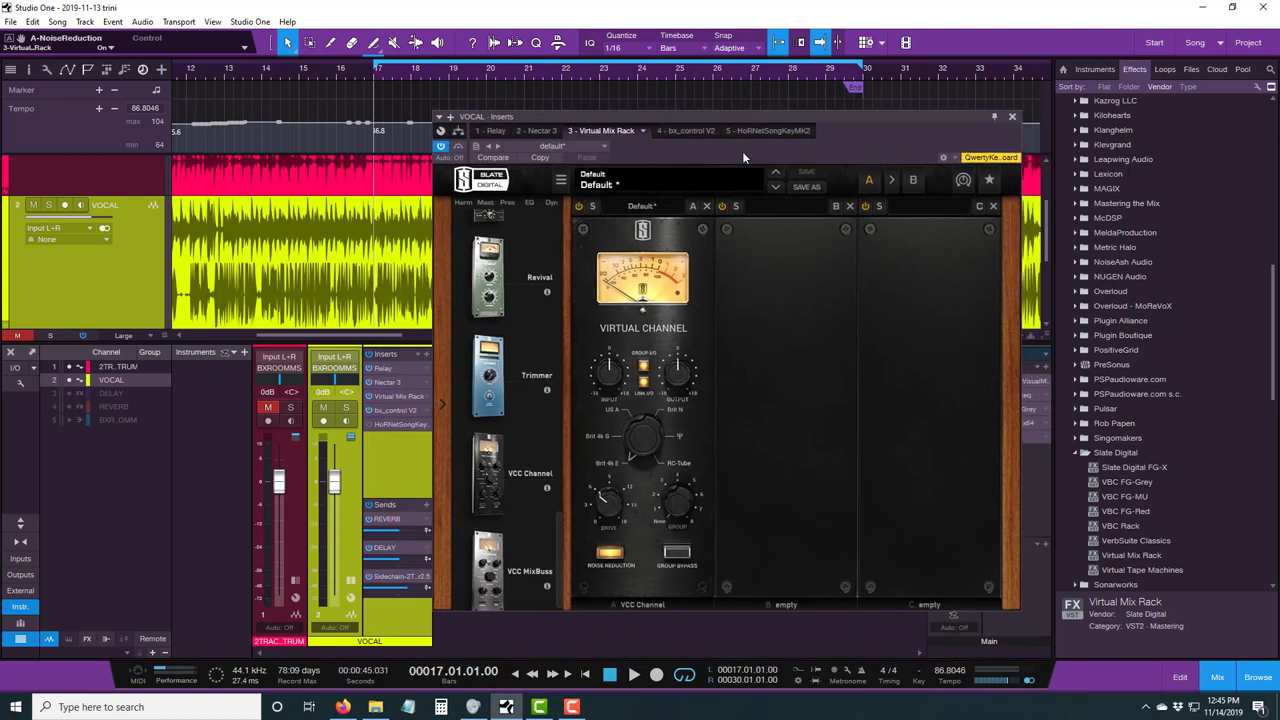
click(633, 676)
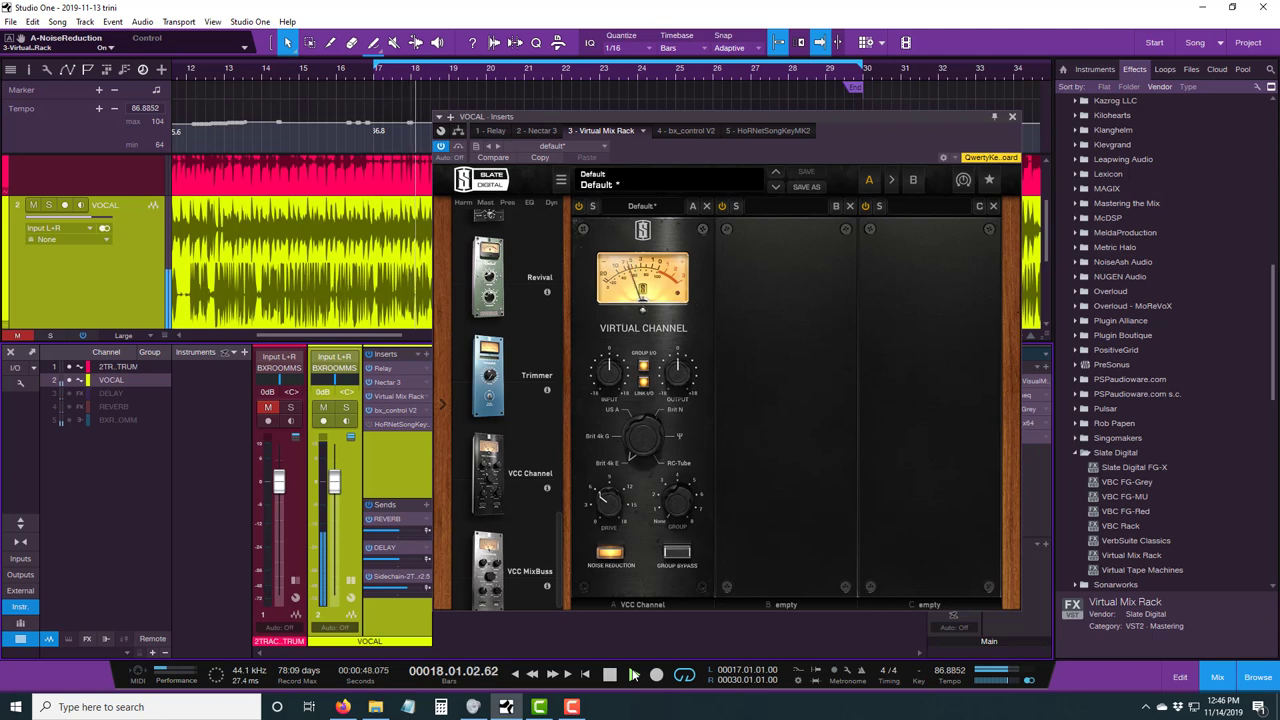
click(578, 207)
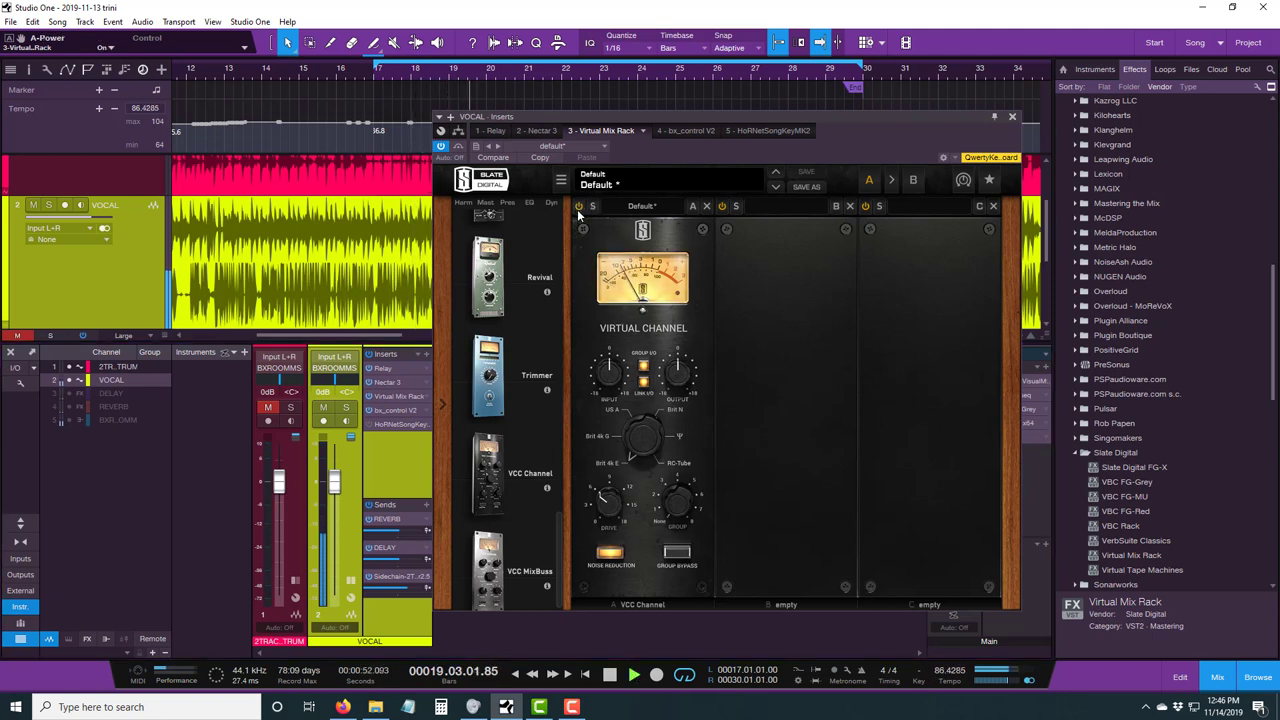
click(609, 673)
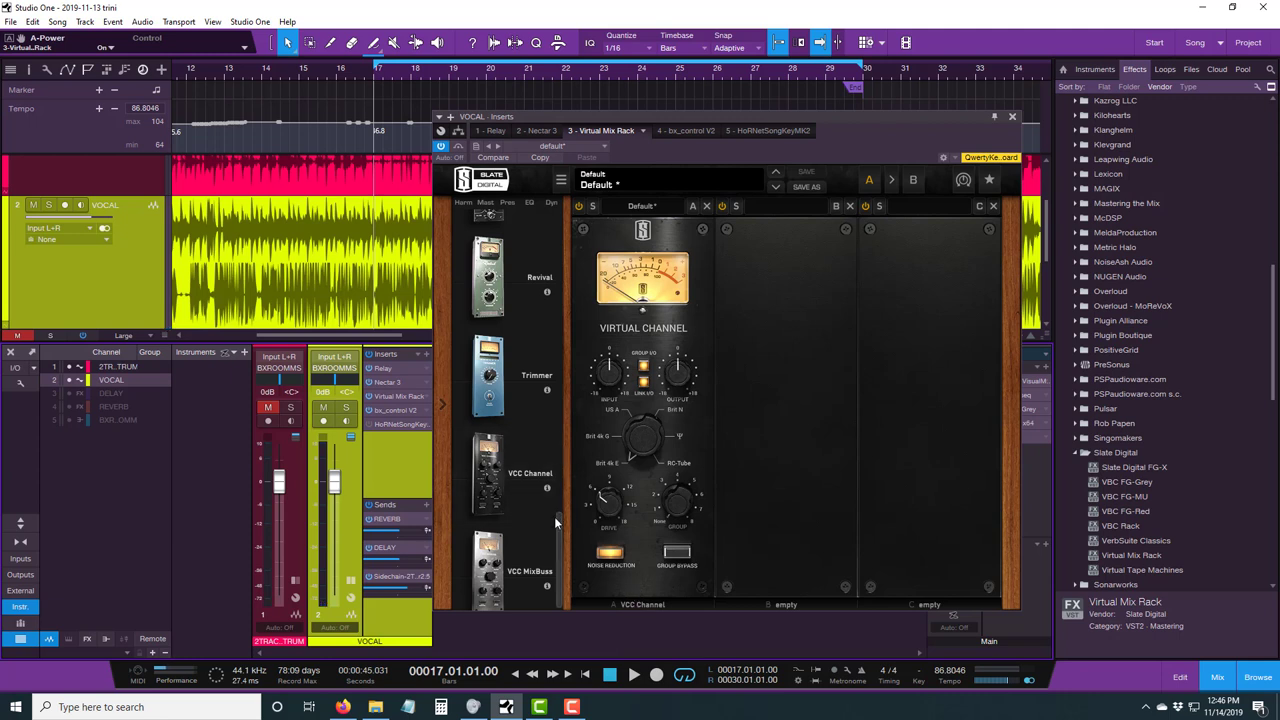
Load the FG-S equalizer module into slot B of the Virtual Mix Rack
drag(556, 540, 560, 483)
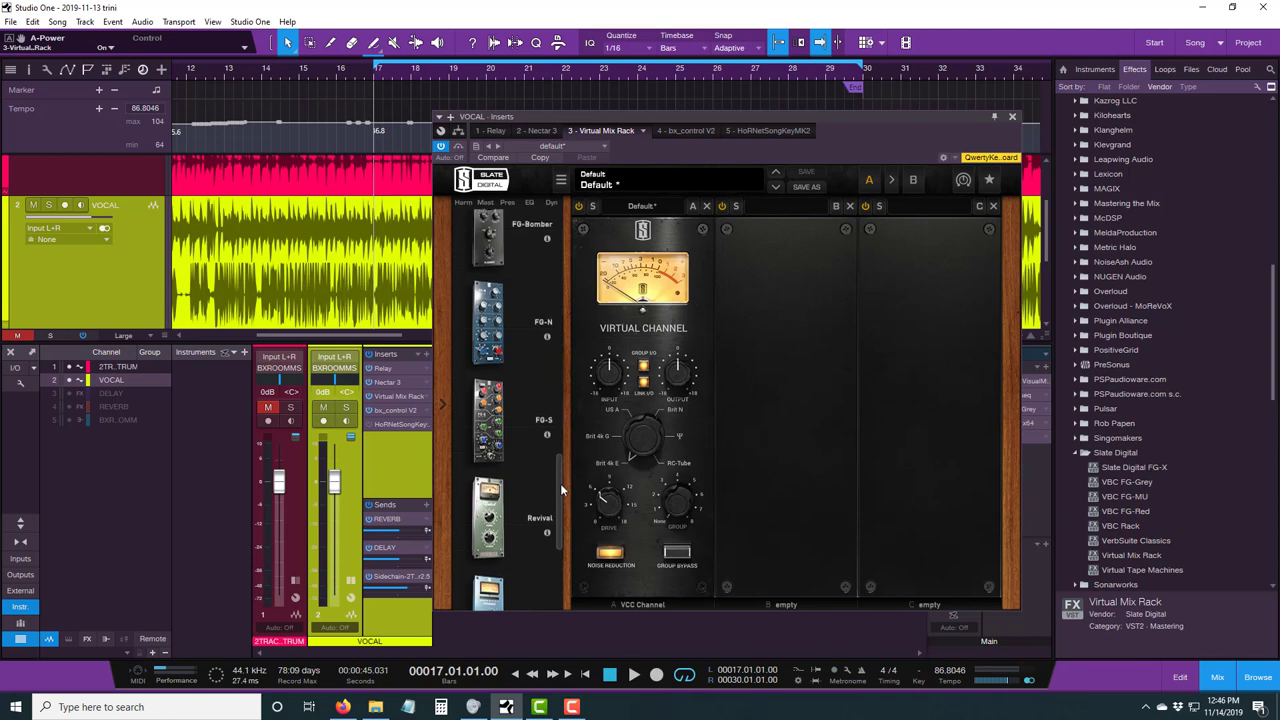
drag(520, 439, 770, 432)
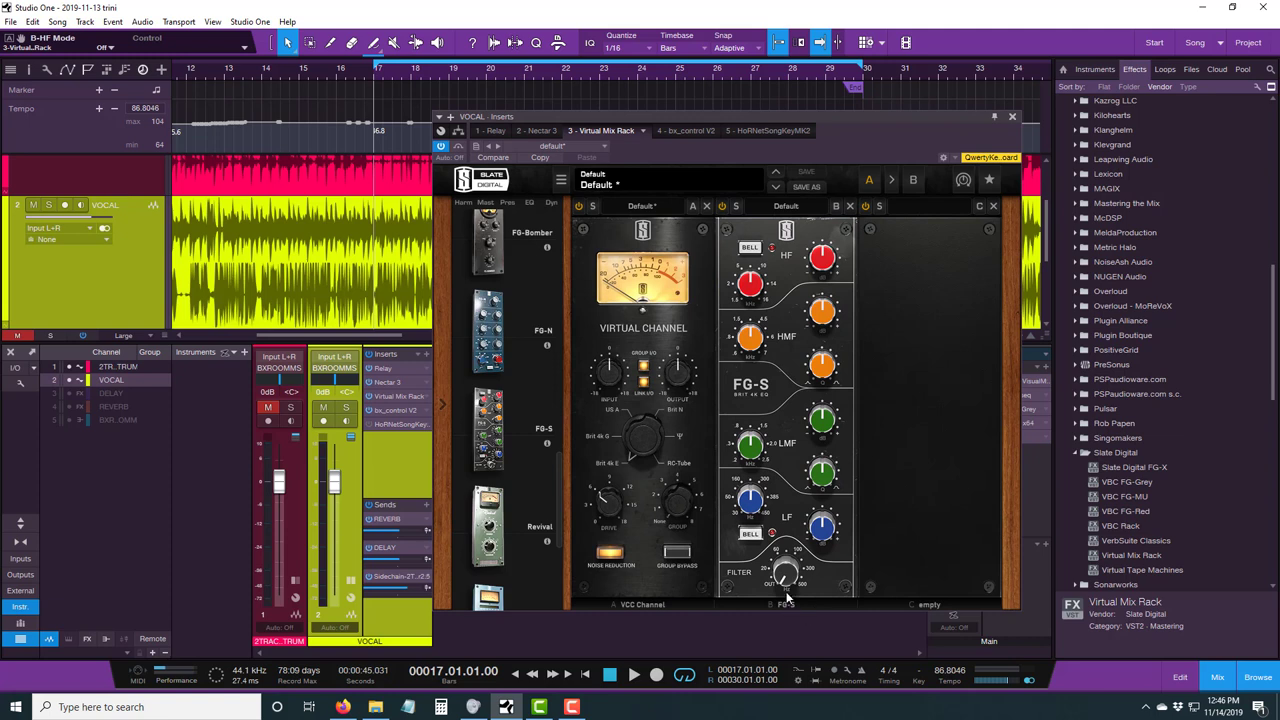
Sweep the FG-S high-pass filter while the vocal plays and settle it at 106 Hz
mouse_move(787, 597)
click(632, 676)
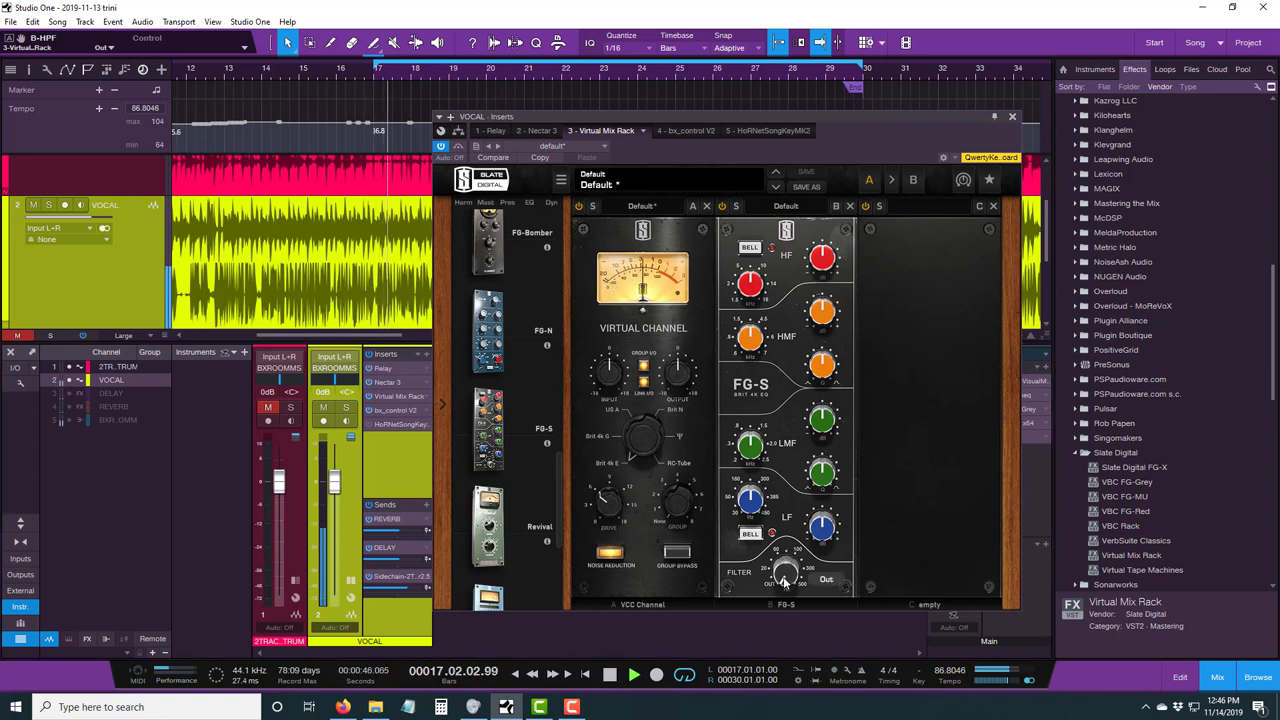
mouse_move(810, 477)
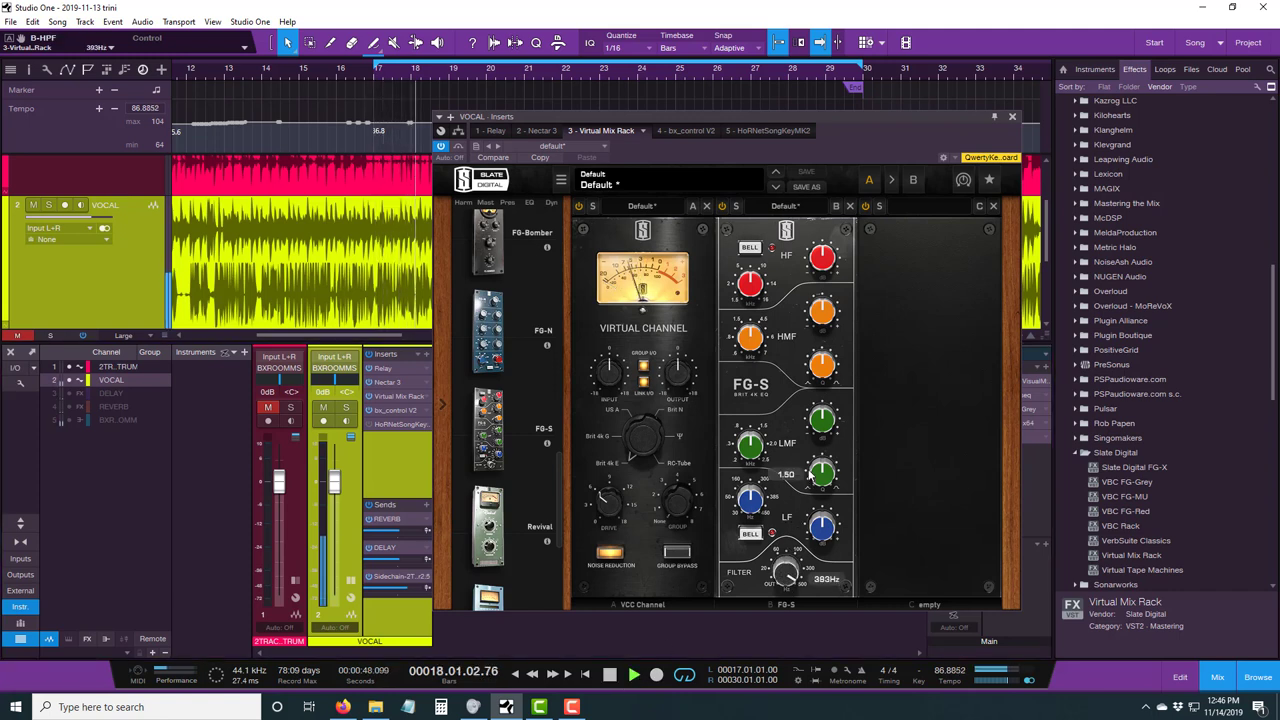
click(609, 676)
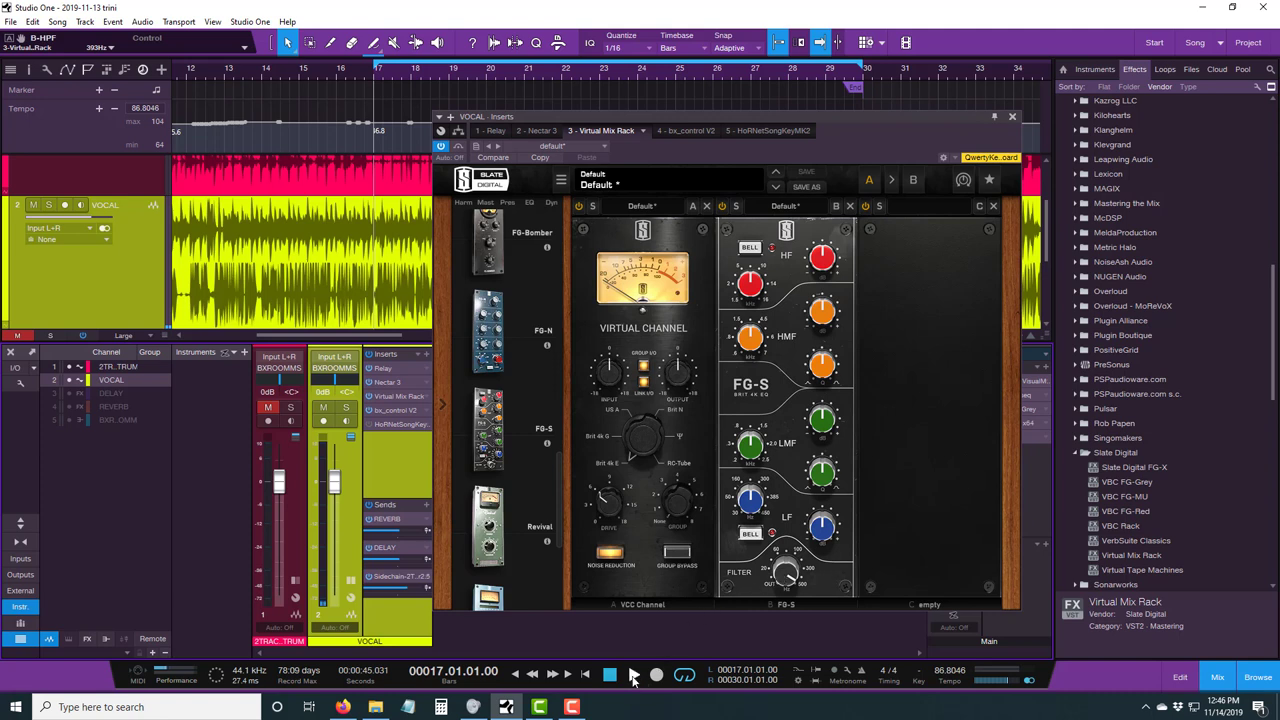
click(631, 677)
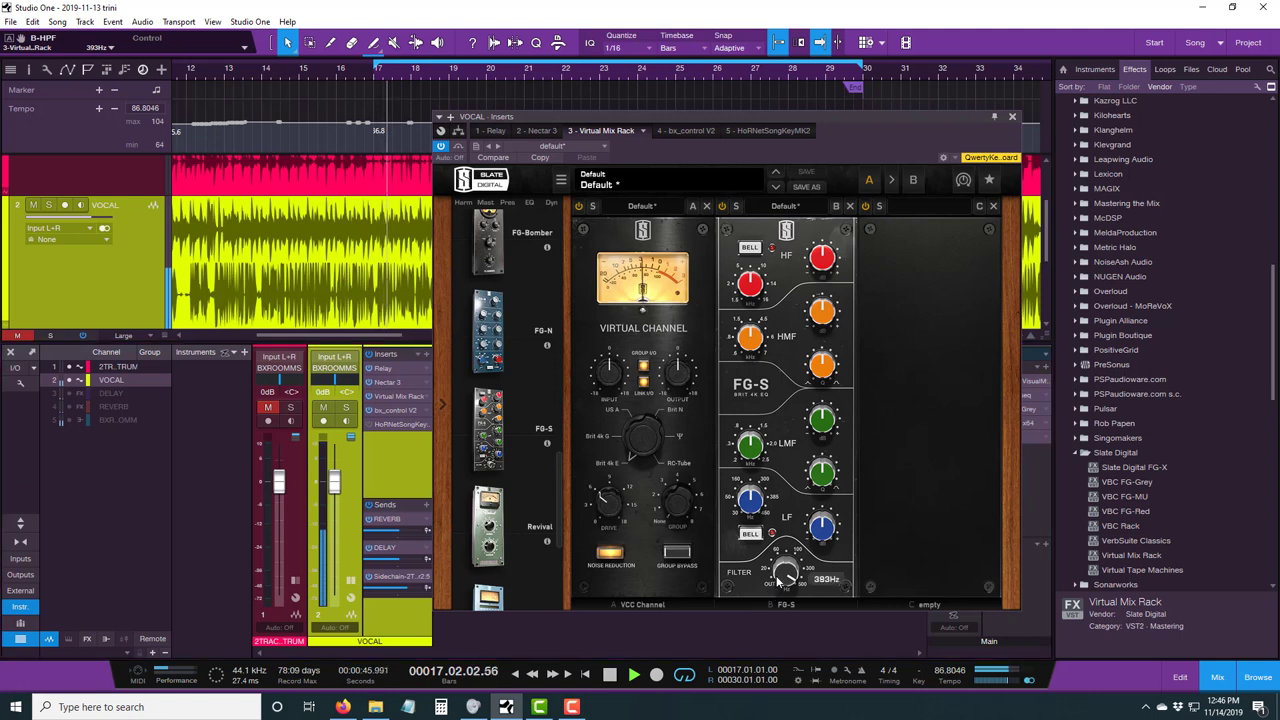
drag(772, 606, 771, 615)
click(609, 675)
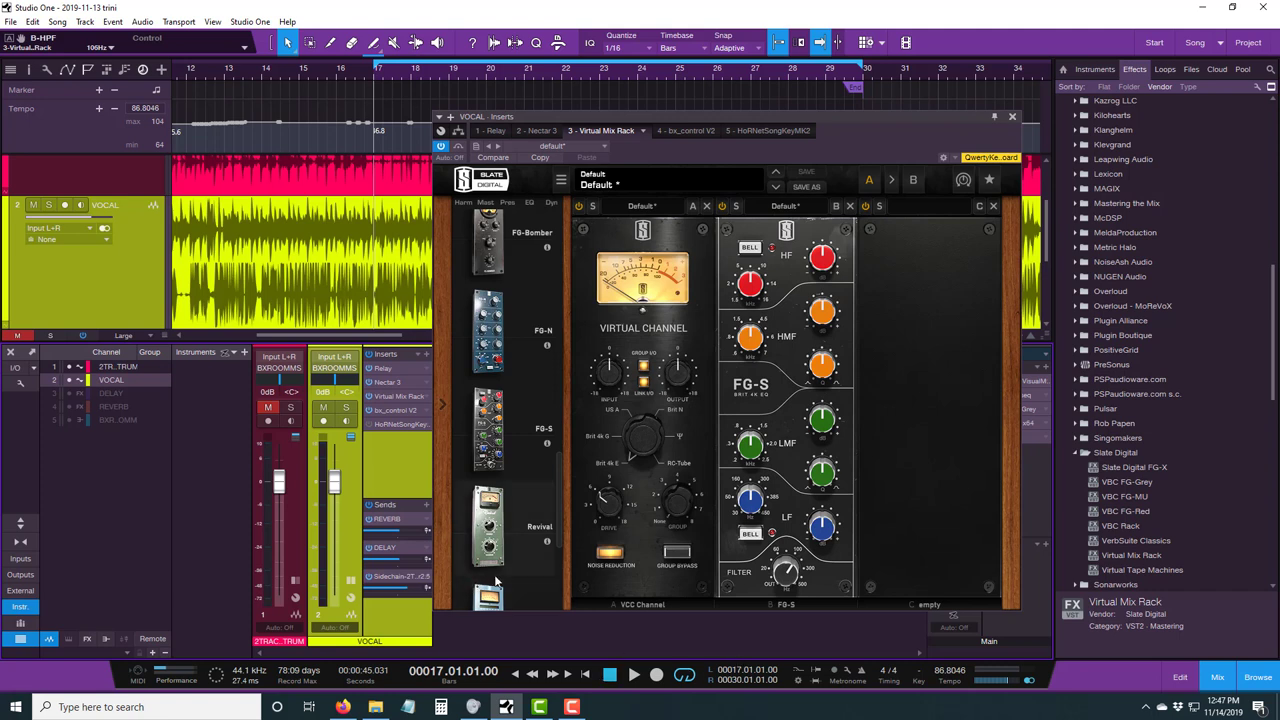
Boost the FG-S LF gain to +15.0 dB, sweep the LF frequency while the vocal plays, and settle it at 297 Hz
mouse_move(826, 536)
mouse_move(824, 534)
drag(824, 534, 837, 424)
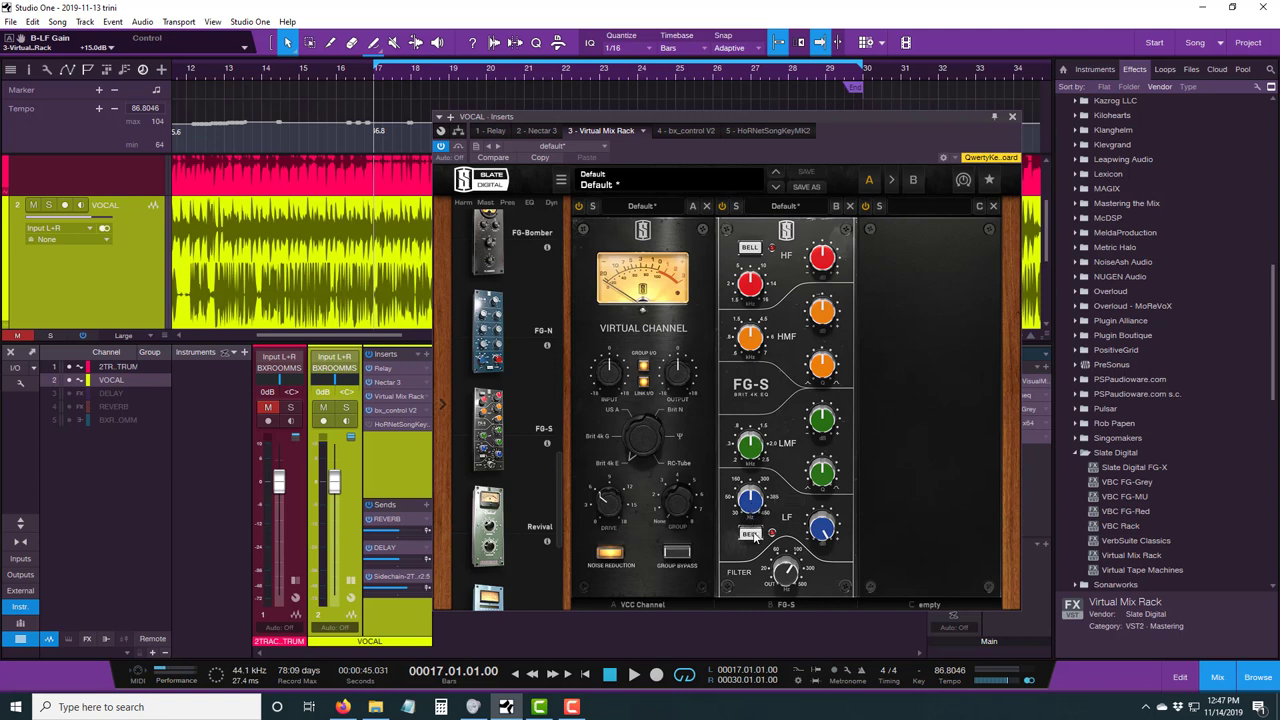
click(633, 675)
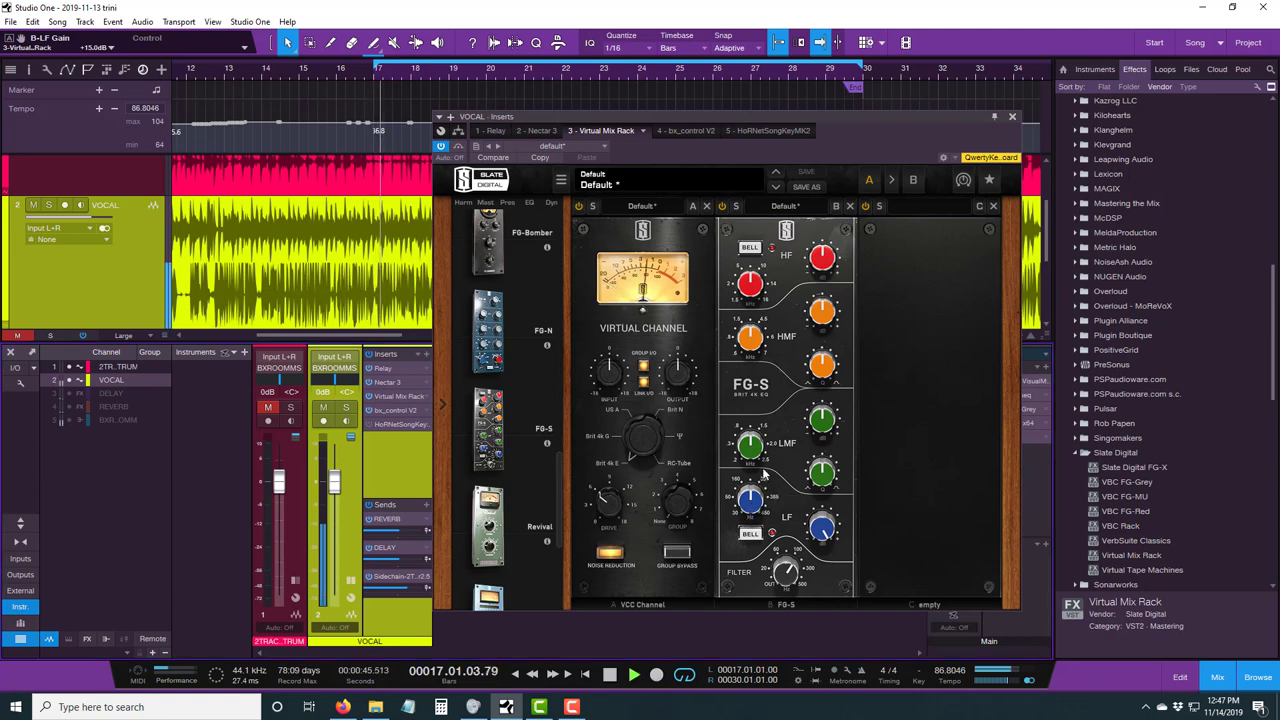
mouse_move(752, 487)
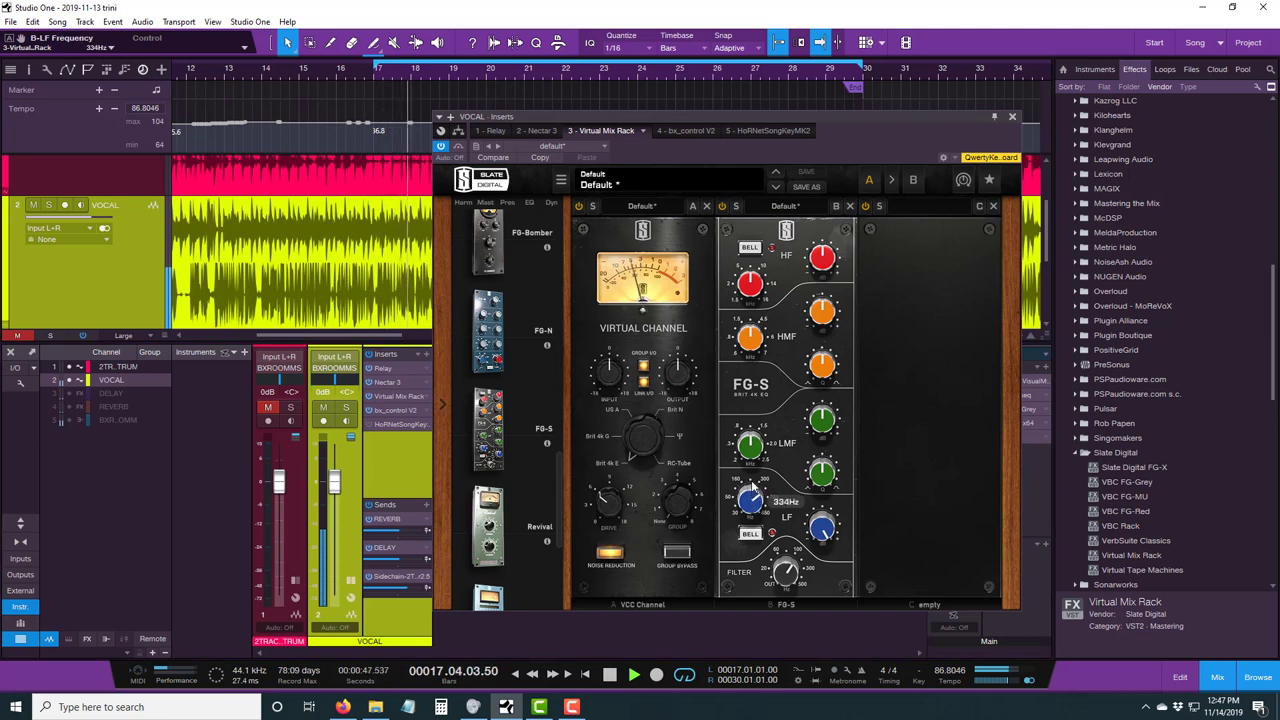
scroll(751, 486, down, 1)
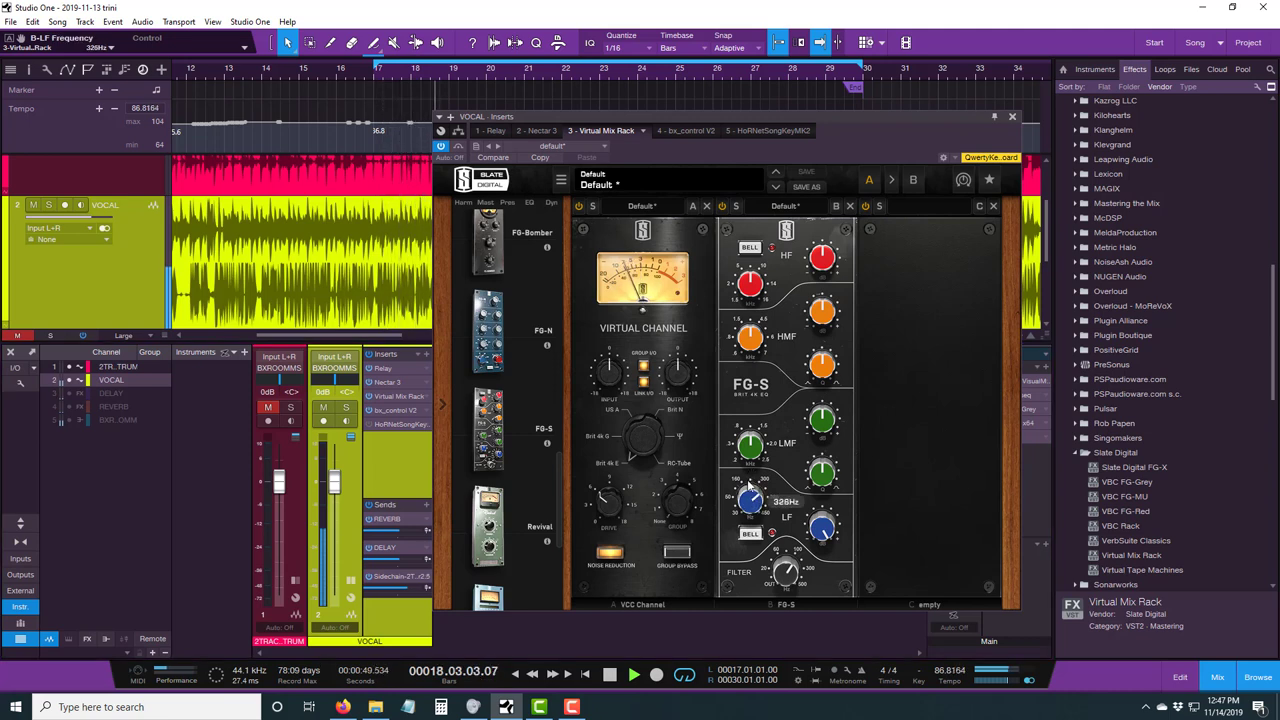
scroll(750, 485, down, 3)
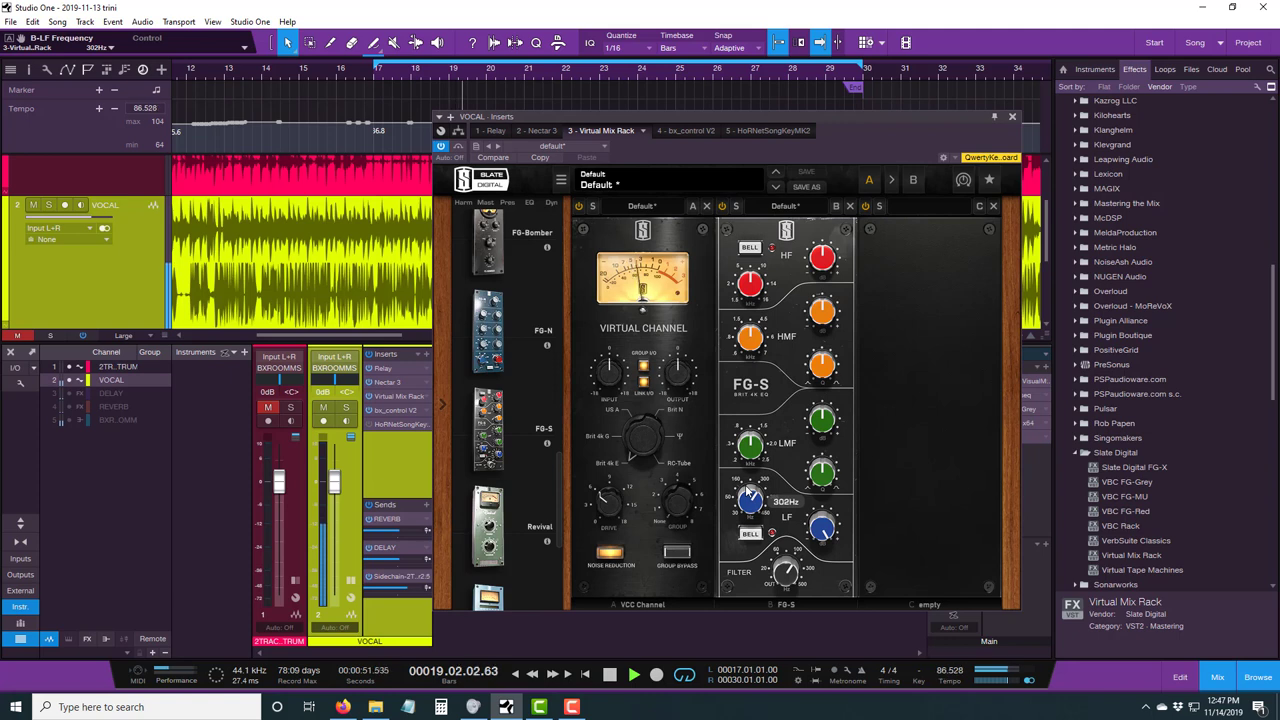
scroll(750, 490, down, 1)
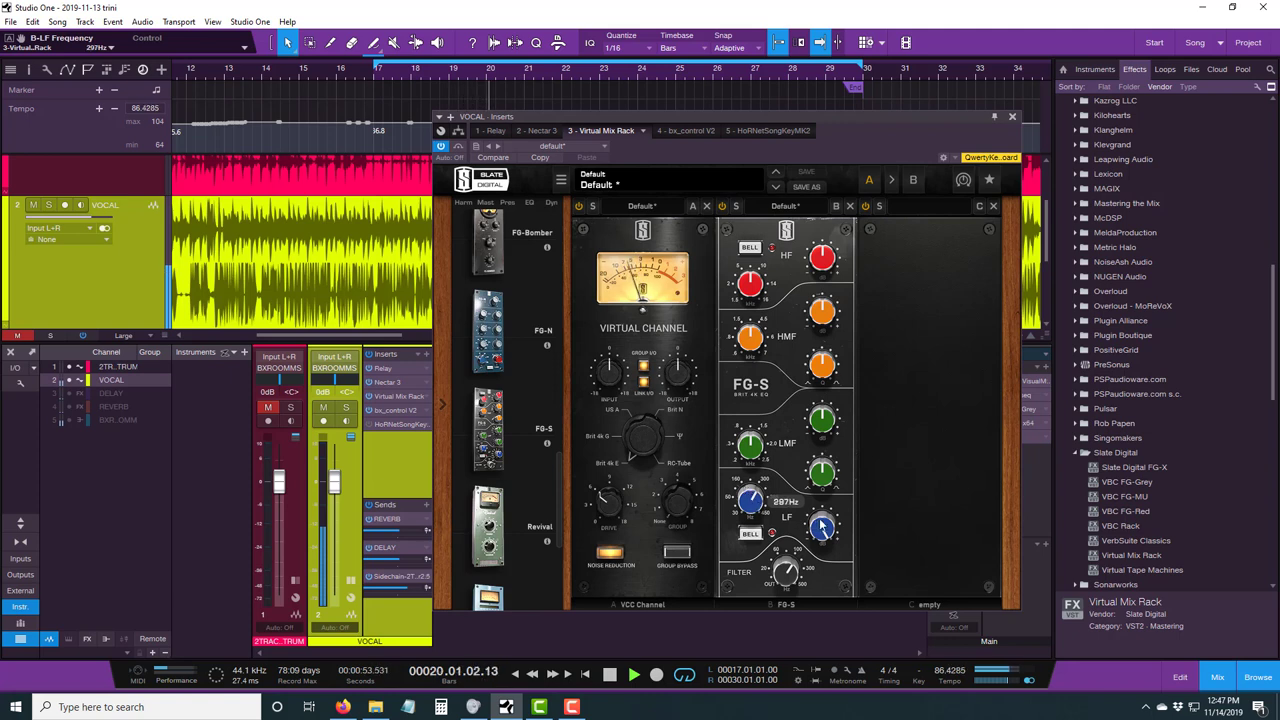
Set the FG-S LF gain to -2.06 dB by ear and stop playback
scroll(822, 527, up, 1)
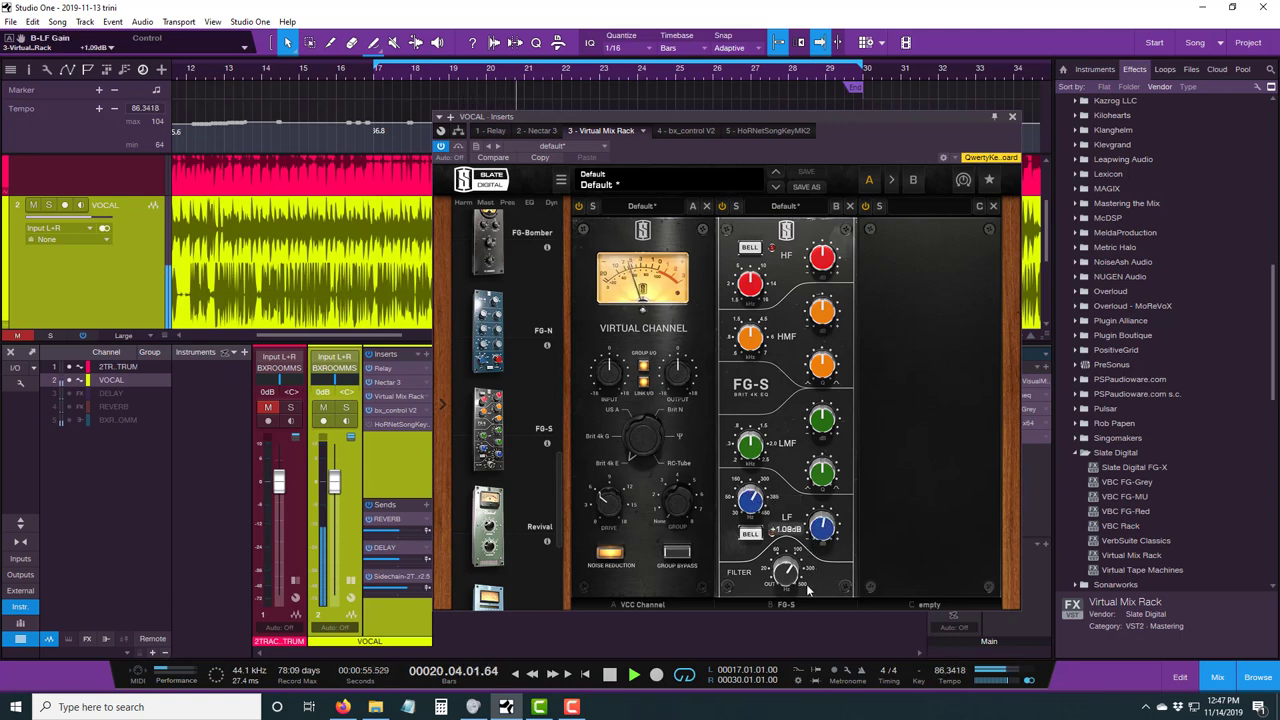
drag(808, 590, 802, 597)
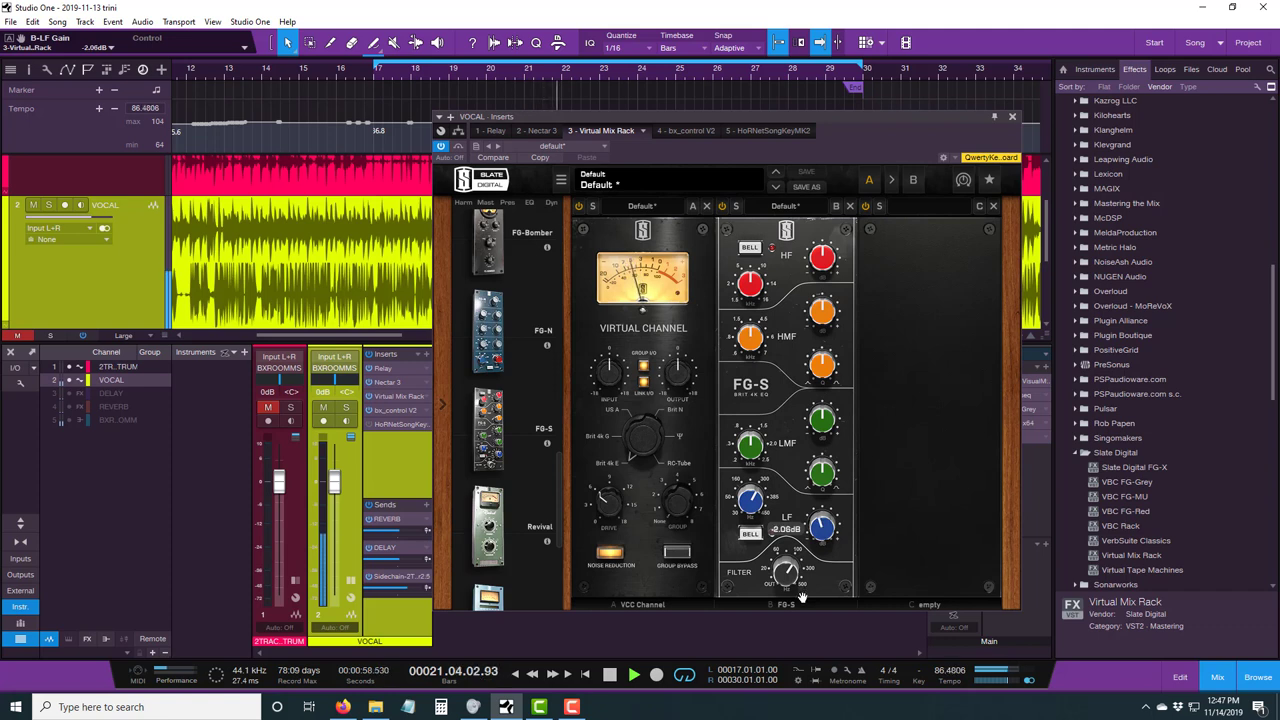
click(612, 674)
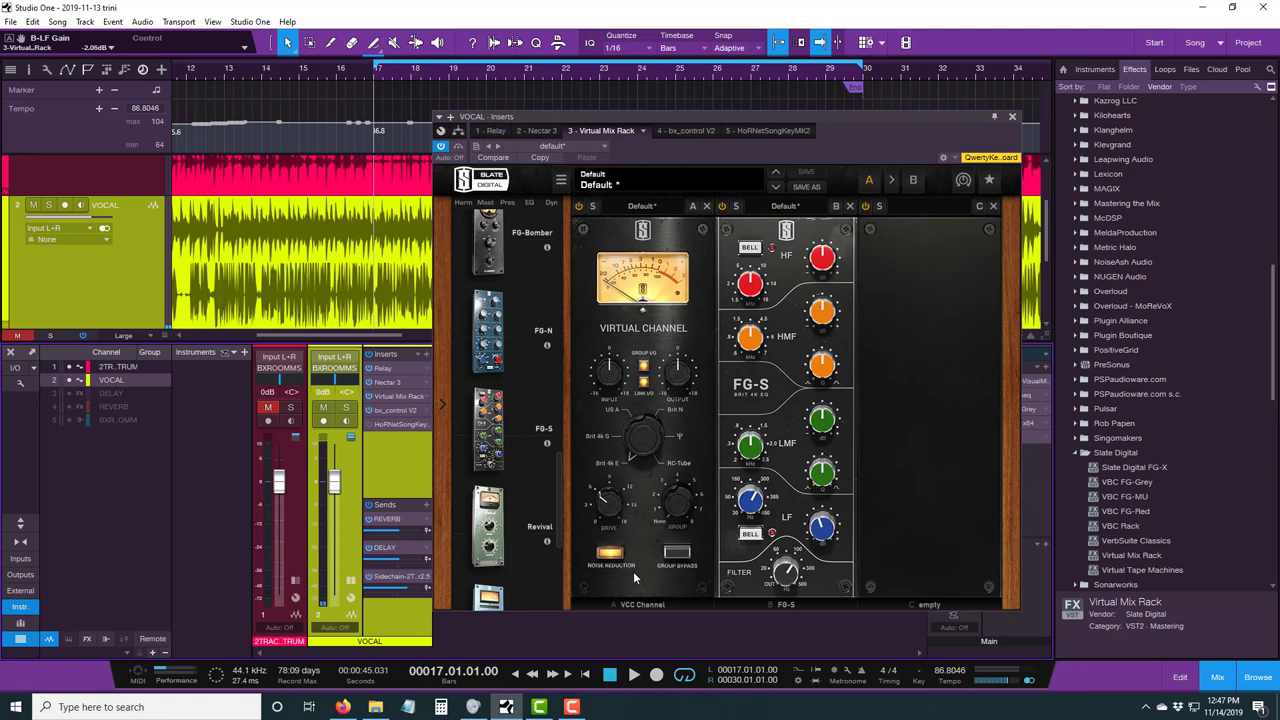
Play the vocal with the FG-S module powered off, then powered on, to compare the low-end cut
click(724, 208)
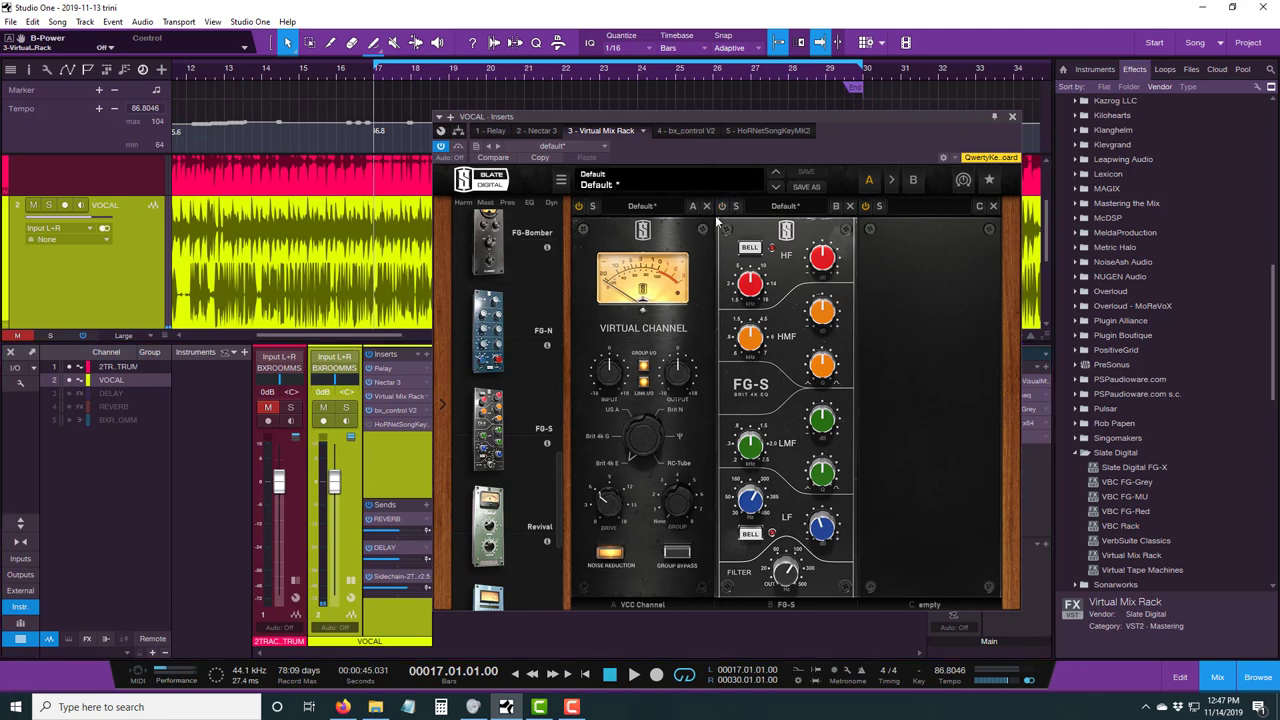
click(633, 677)
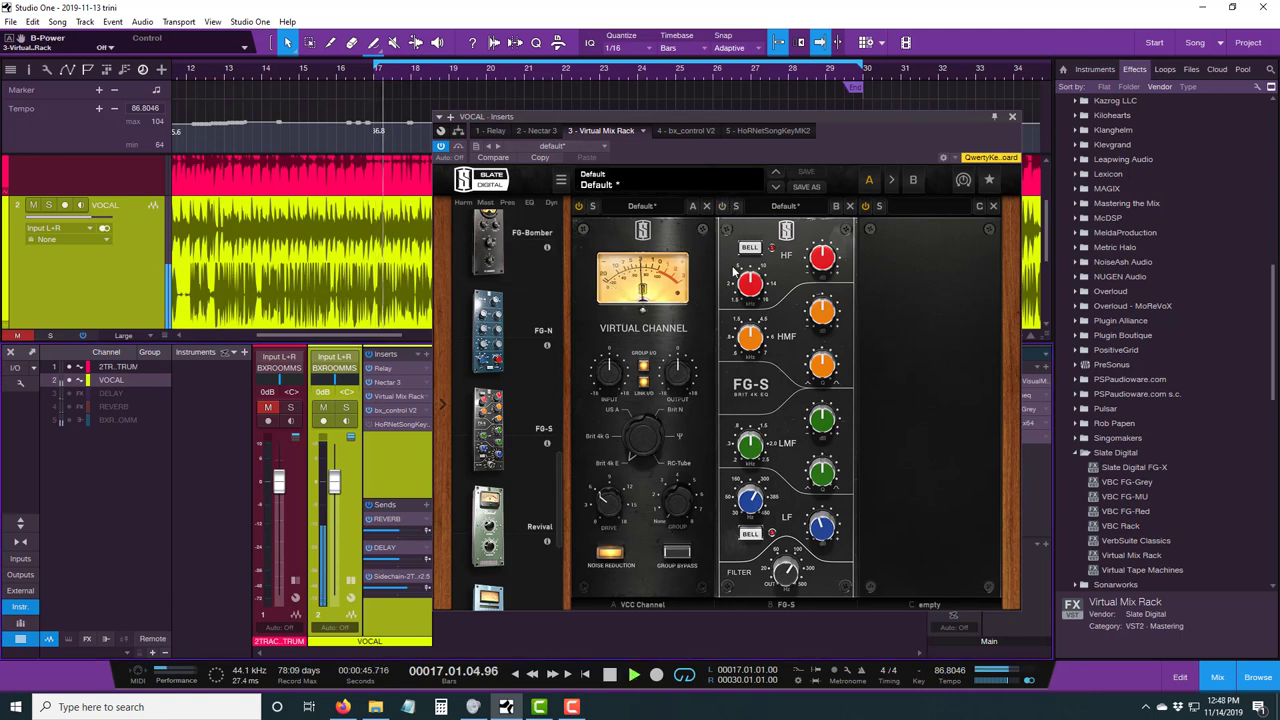
click(722, 207)
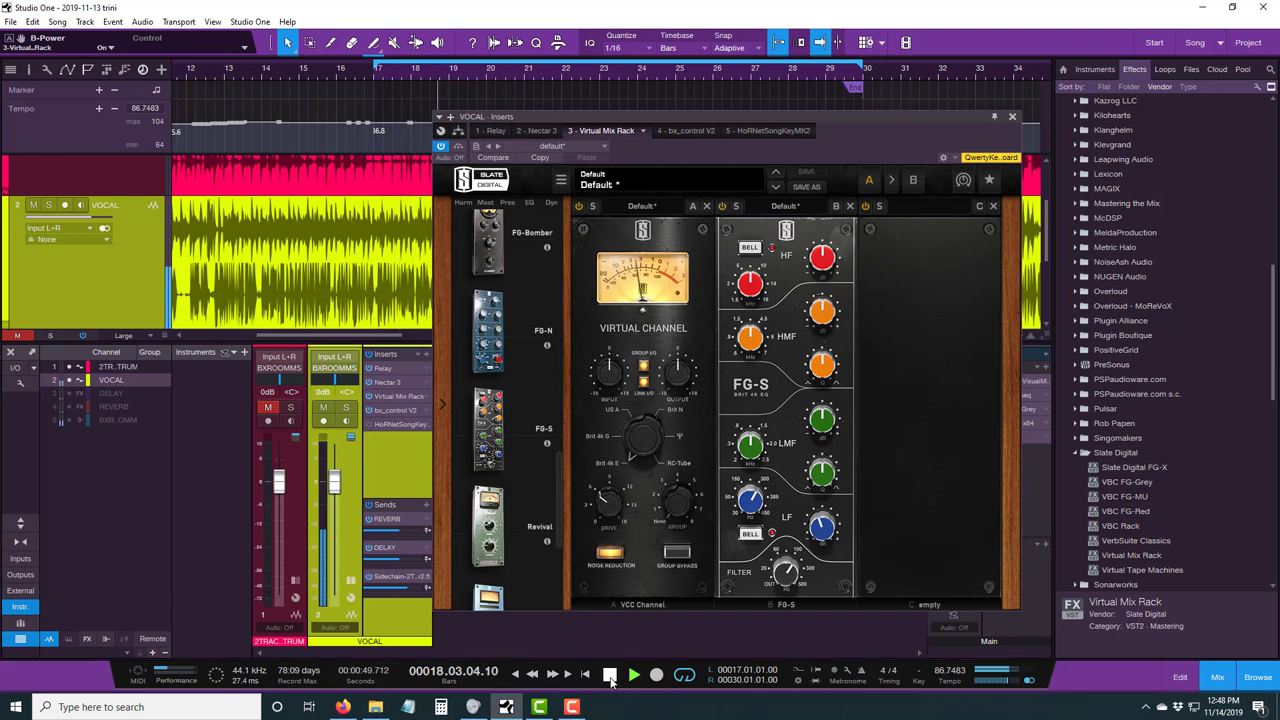
key(space)
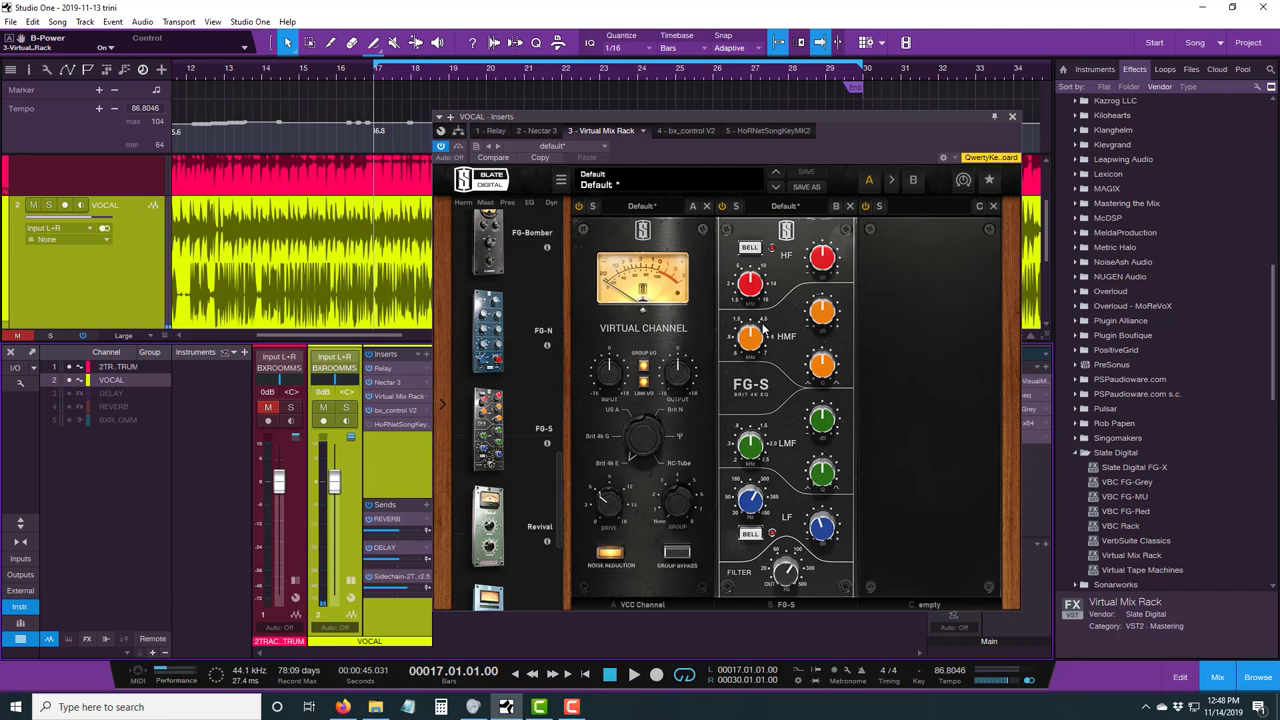
Boost the FG-S HF gain, auditioning the vocal at +1.97 dB and easing the boost back to +1.05 dB
mouse_move(826, 265)
drag(825, 263, 826, 261)
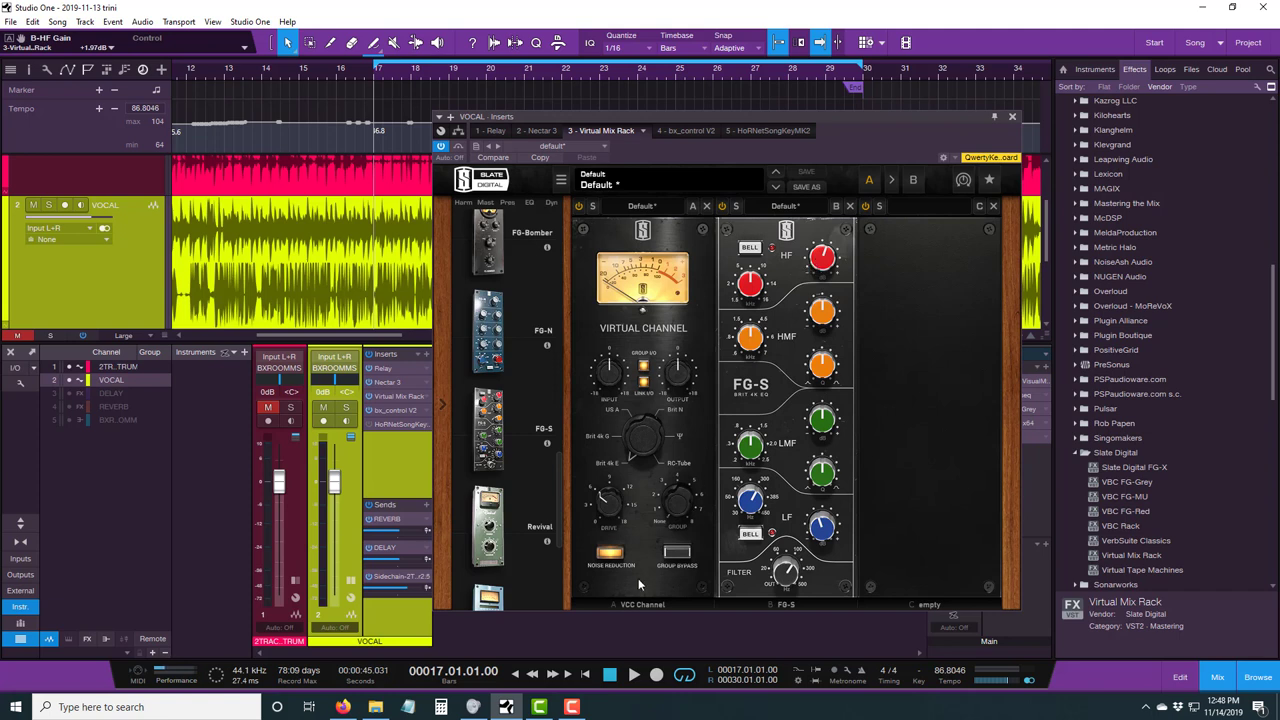
click(634, 675)
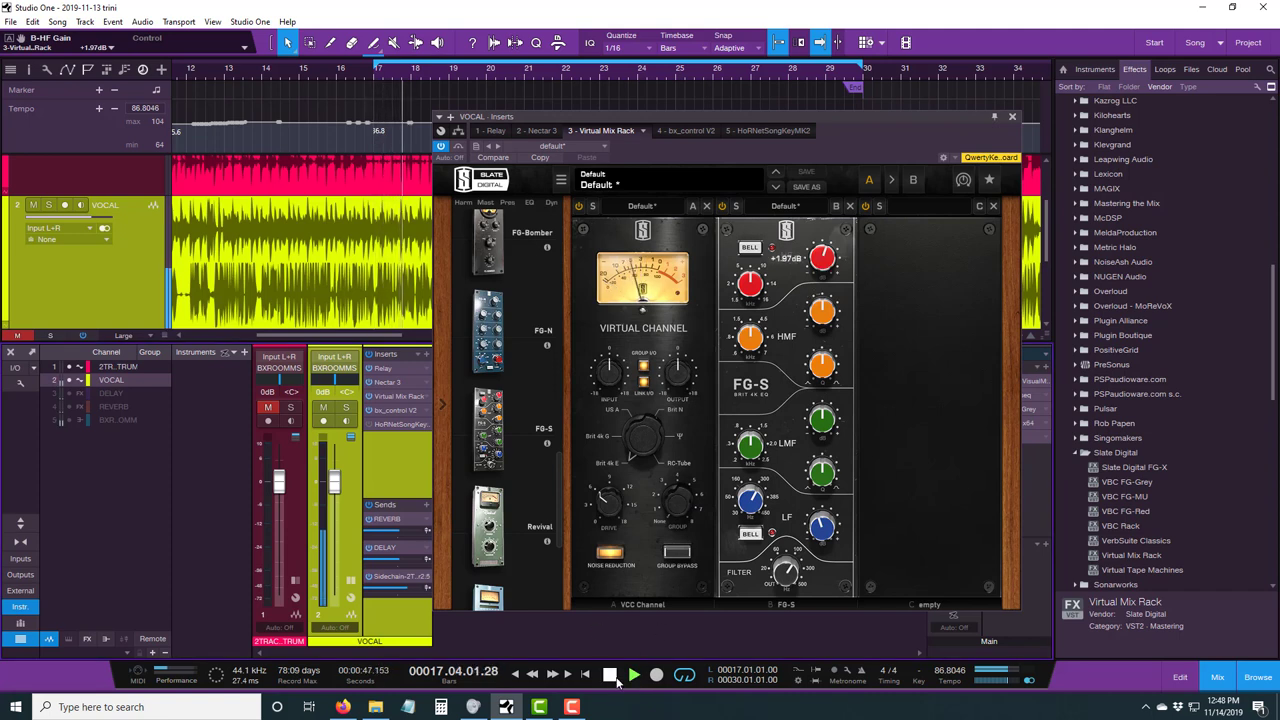
key(space)
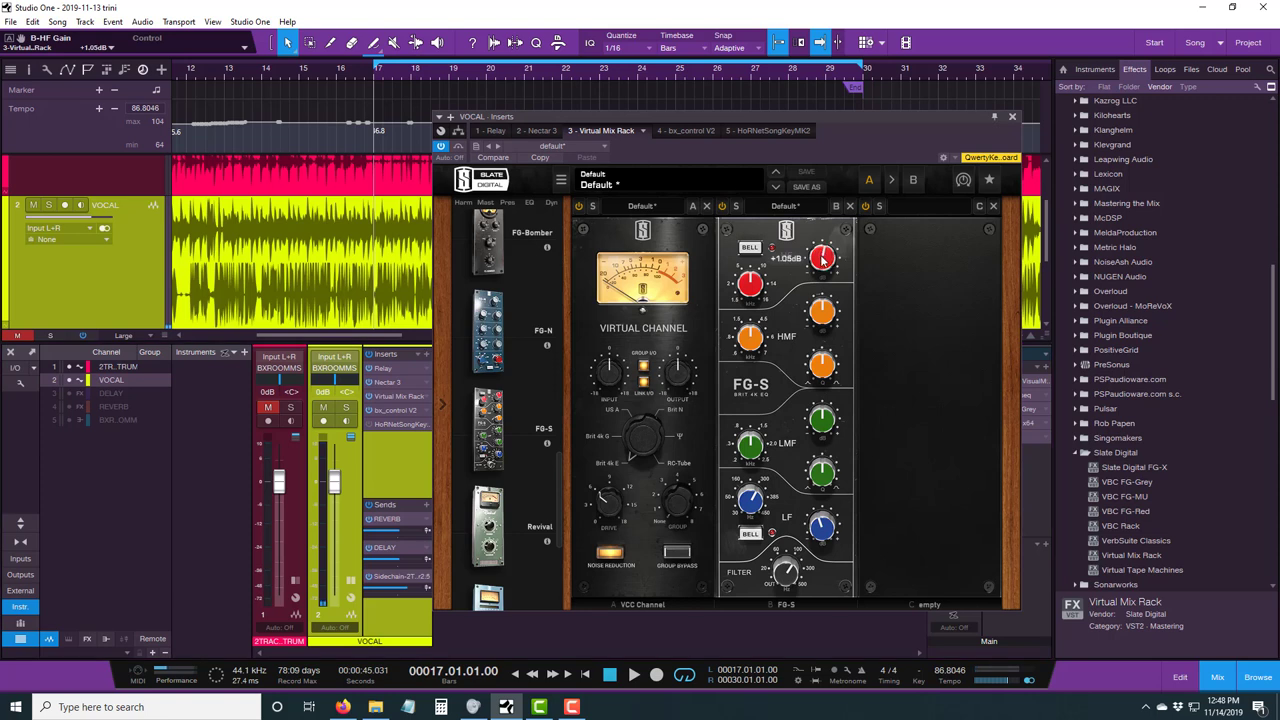
Sweep the FG-S HF frequency upward from about 8 kHz while the vocal plays and raise it to about 10 kHz
click(633, 675)
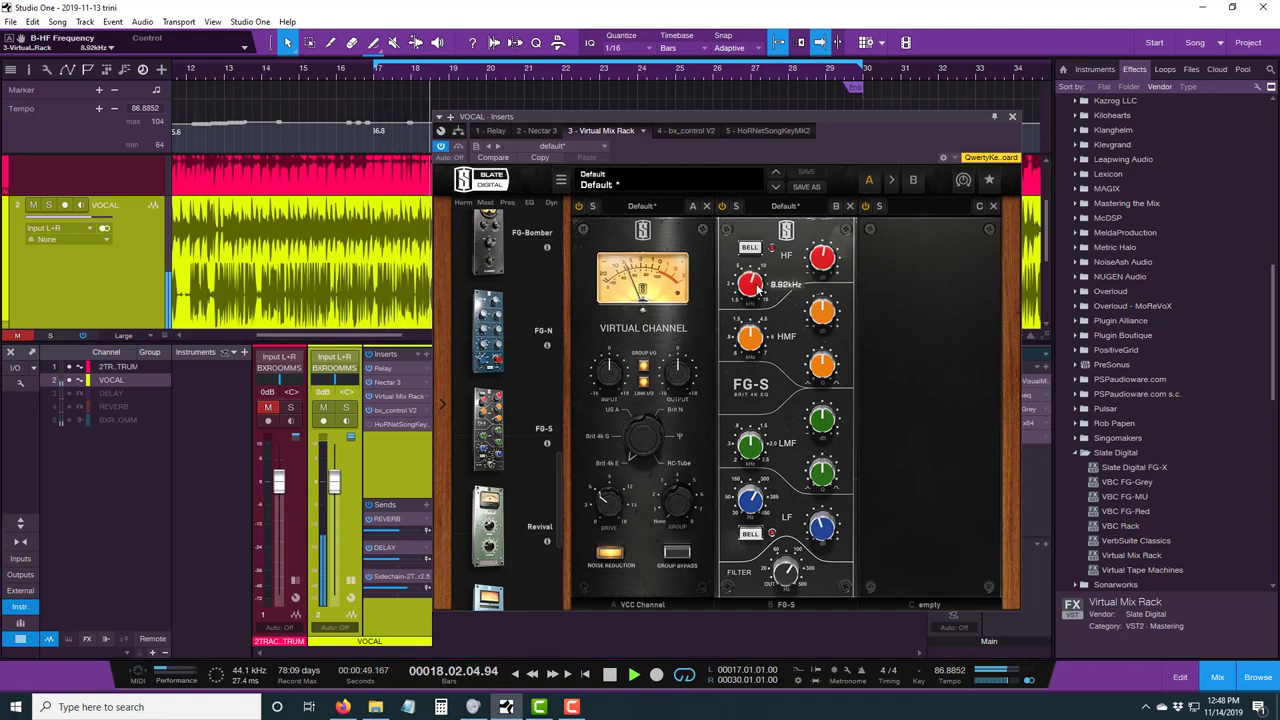
scroll(758, 287, up, 2)
scroll(758, 287, up, 1)
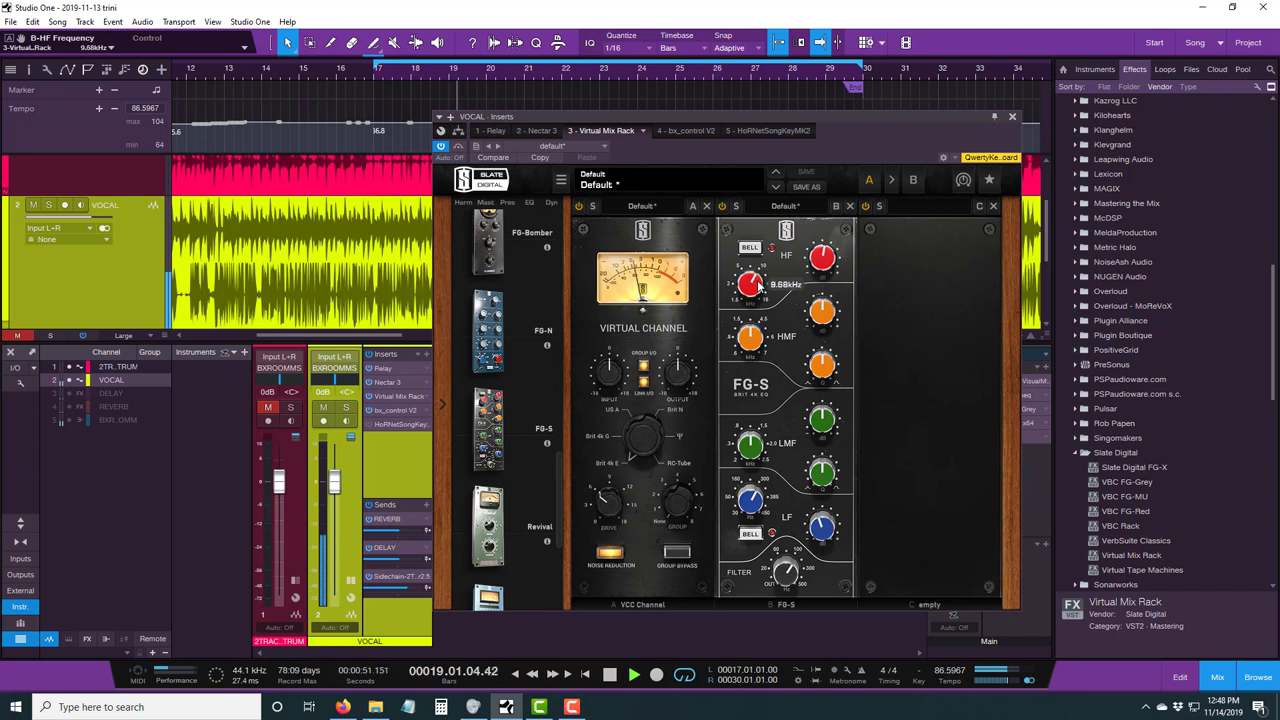
scroll(758, 287, down, 1)
click(610, 678)
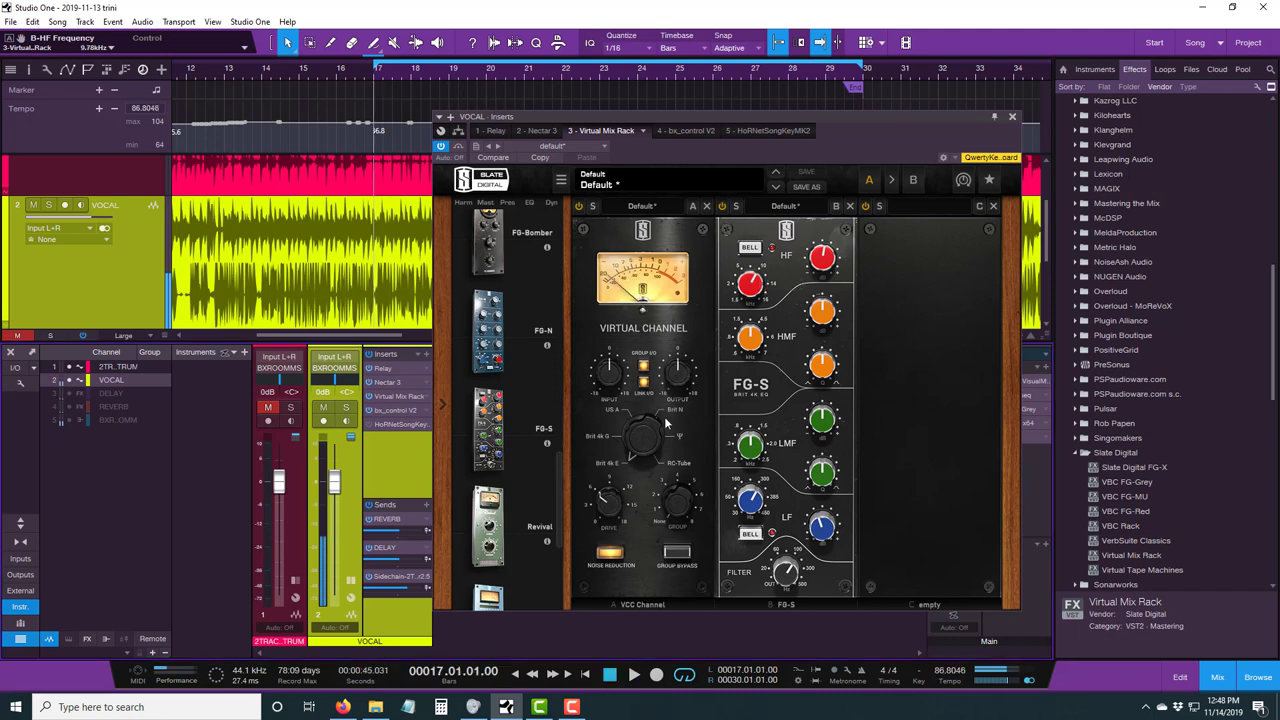
scroll(745, 285, up, 1)
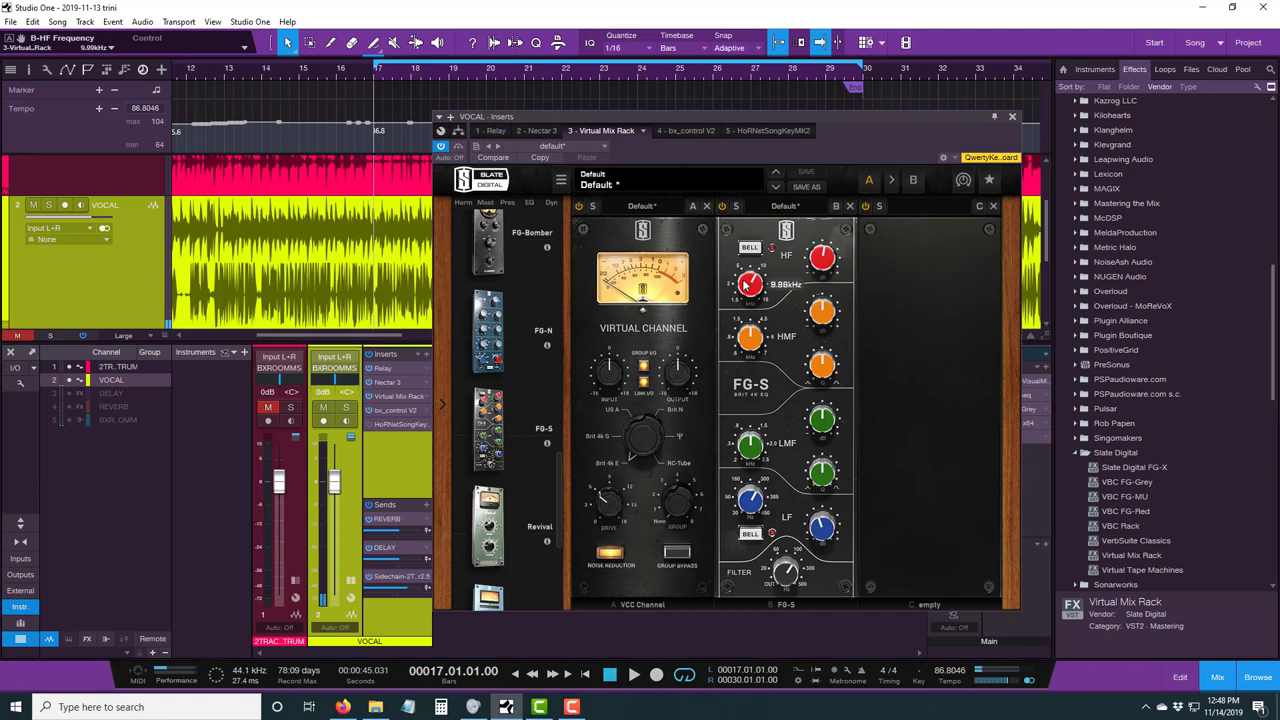
scroll(745, 285, up, 1)
Unmute the 2-track channel and play it with the vocal, comparing the Virtual Mix Rack active and bypassed
click(268, 407)
click(634, 676)
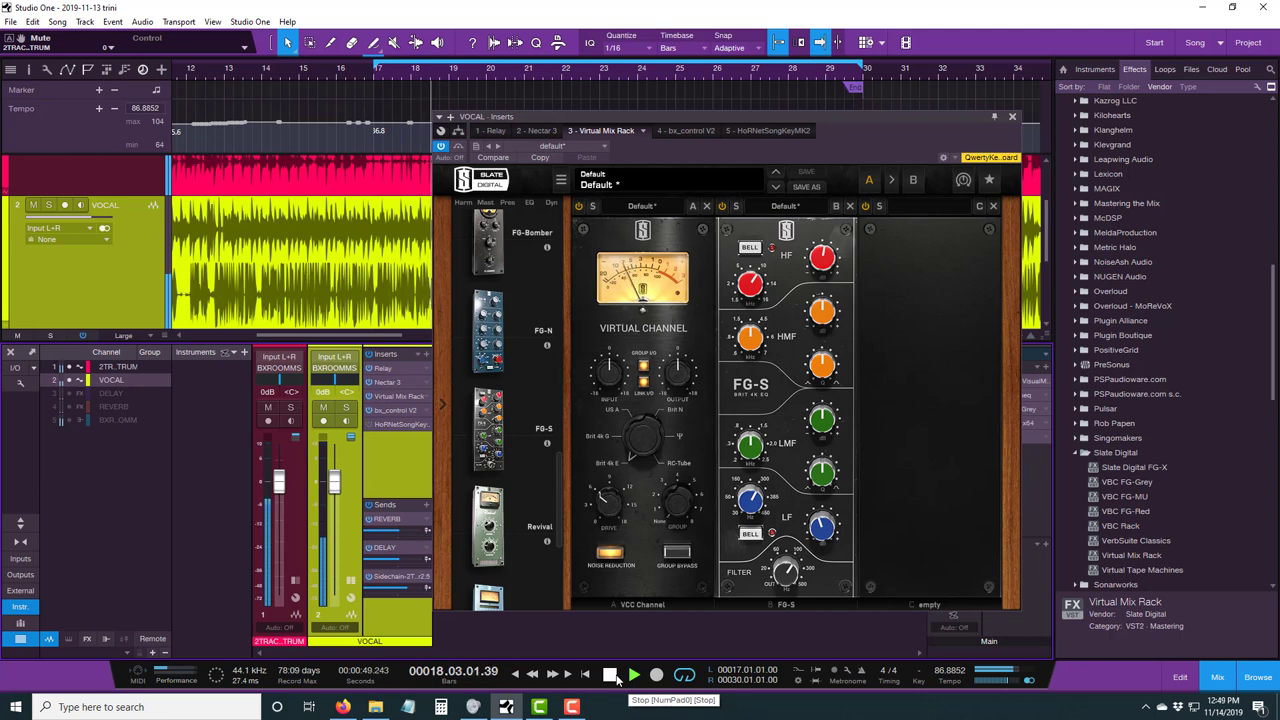
click(614, 676)
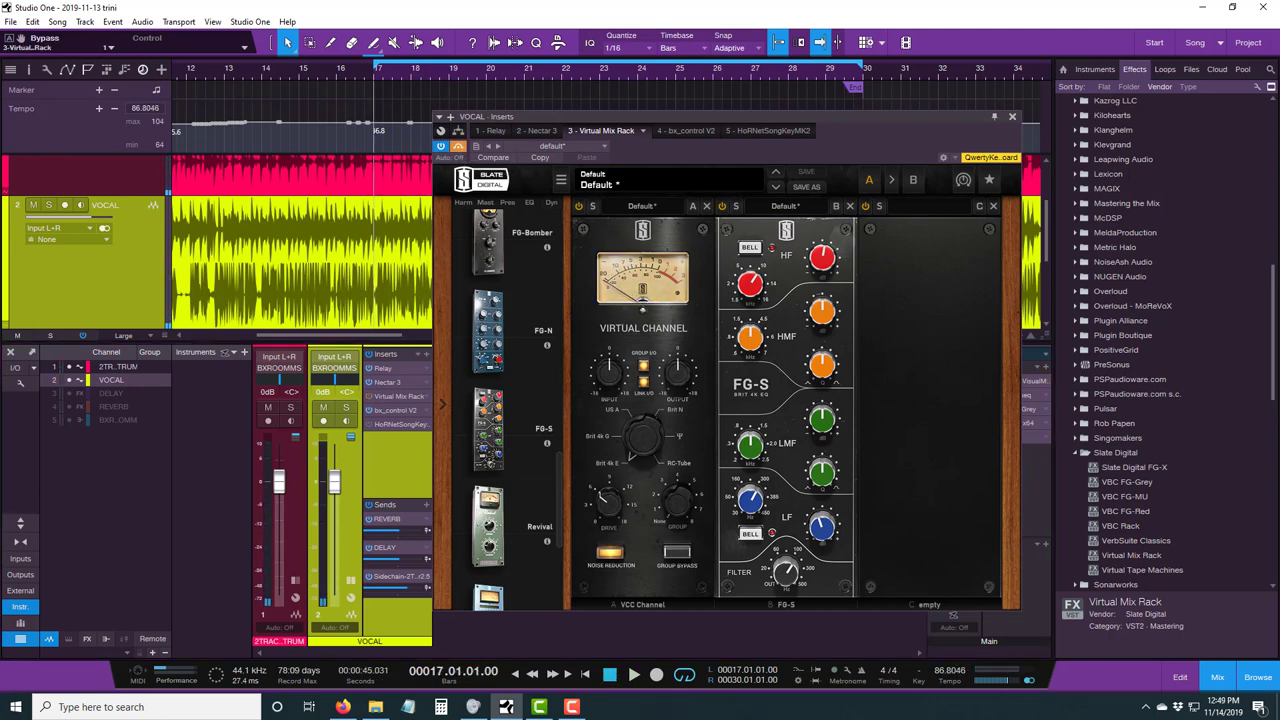
click(630, 675)
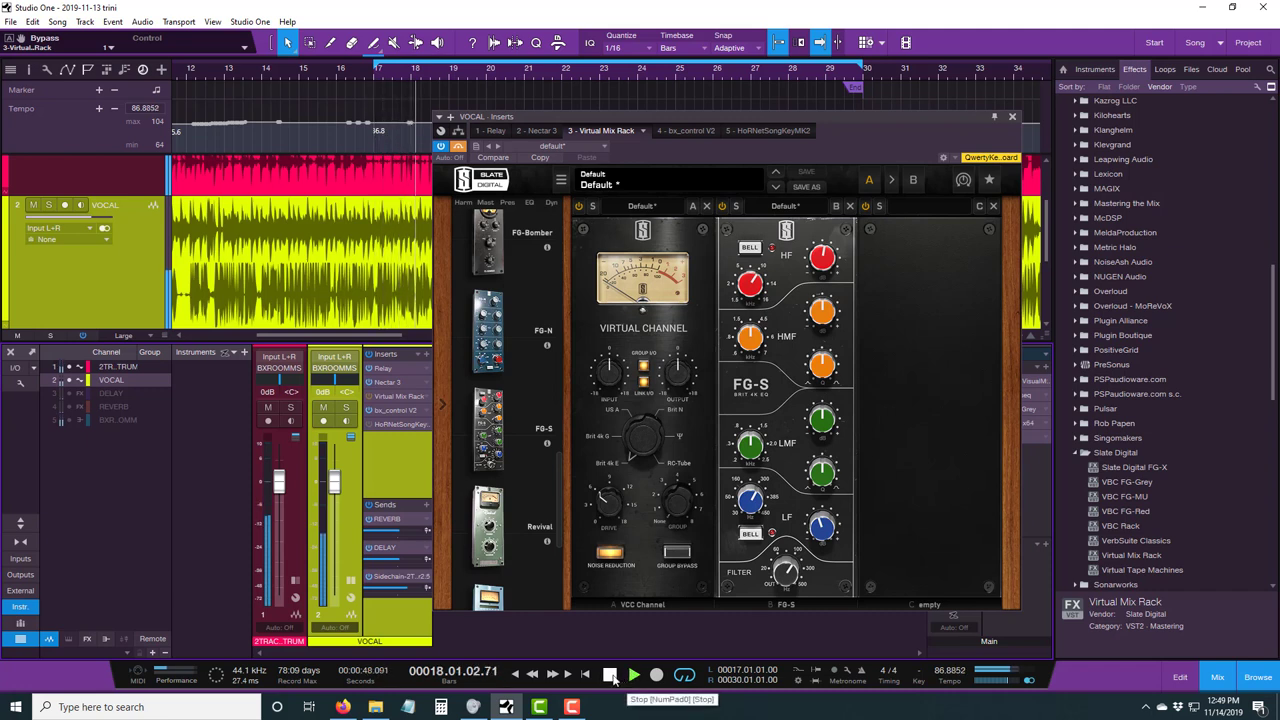
click(610, 675)
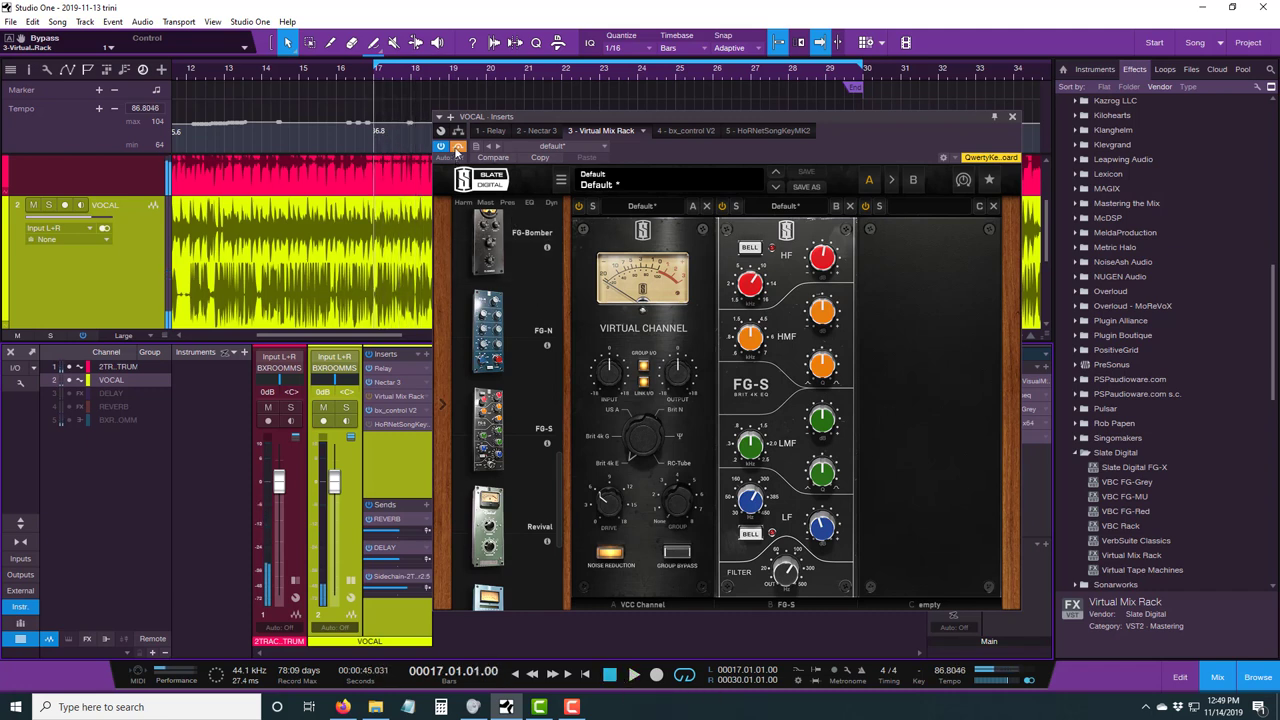
click(634, 675)
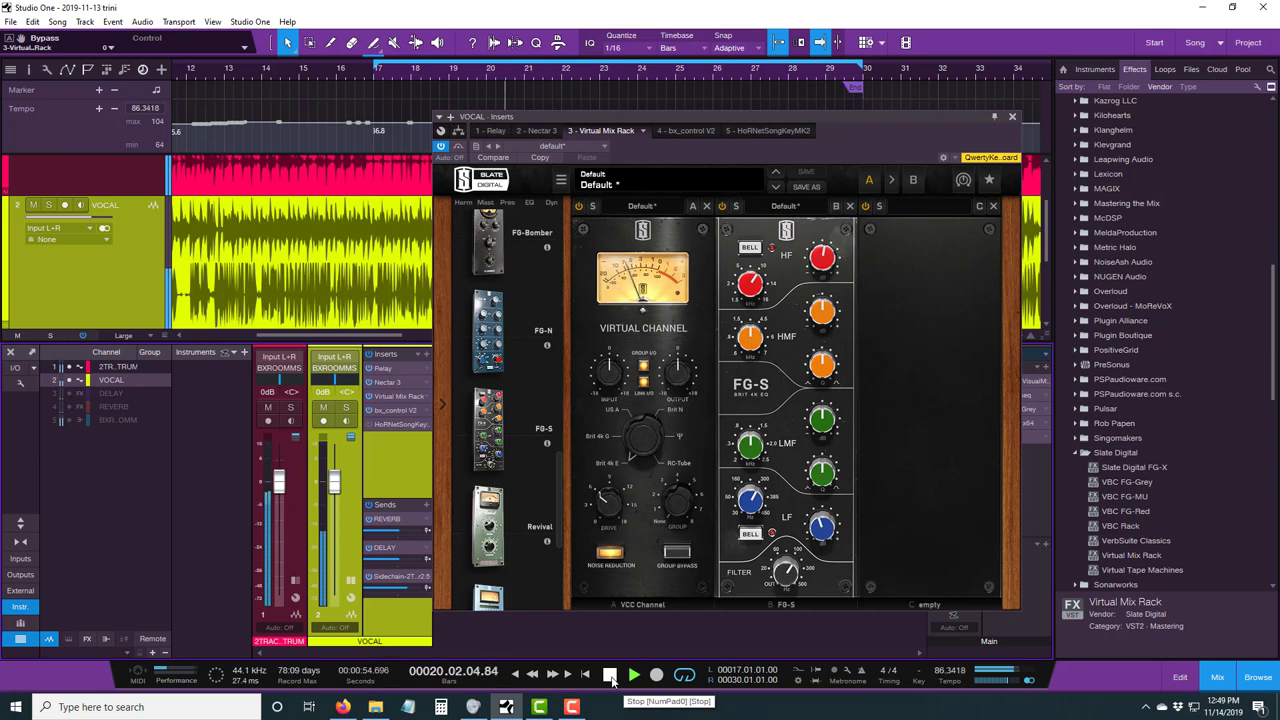
click(610, 676)
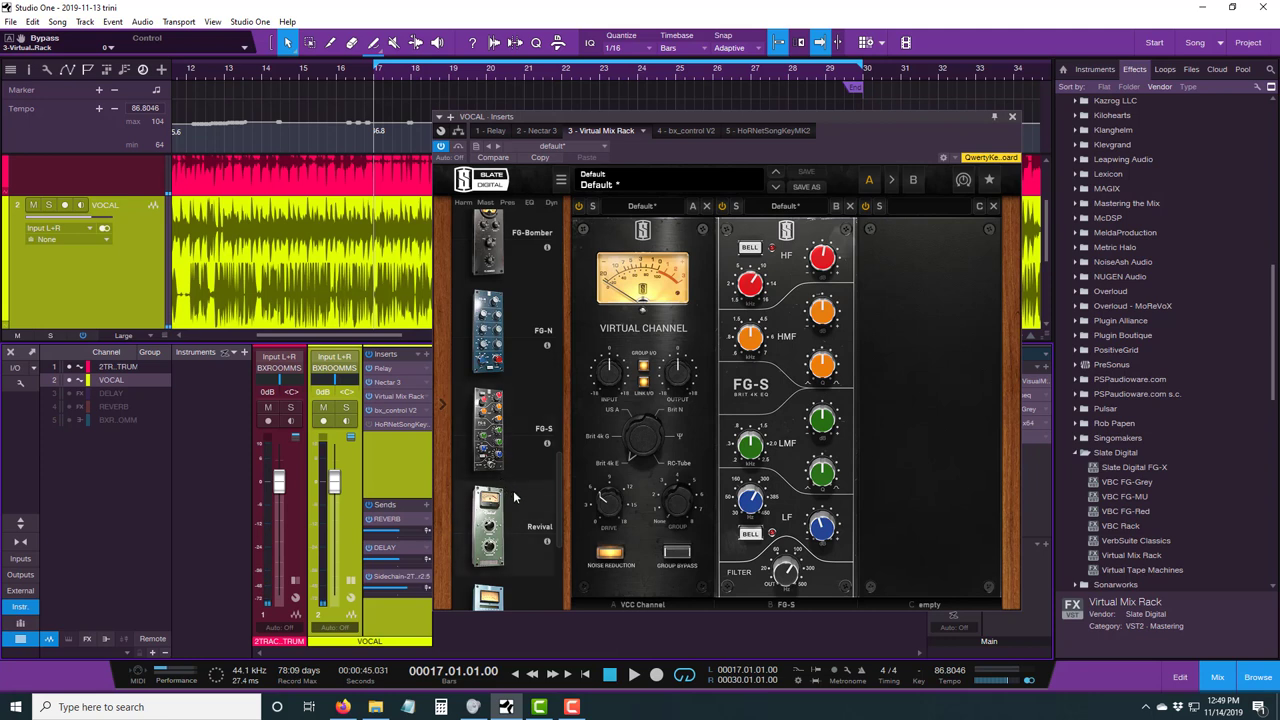
Load the FG-116 compressor module into slot C and apply its Vocals Parallel 1 preset
scroll(506, 480, up, 1)
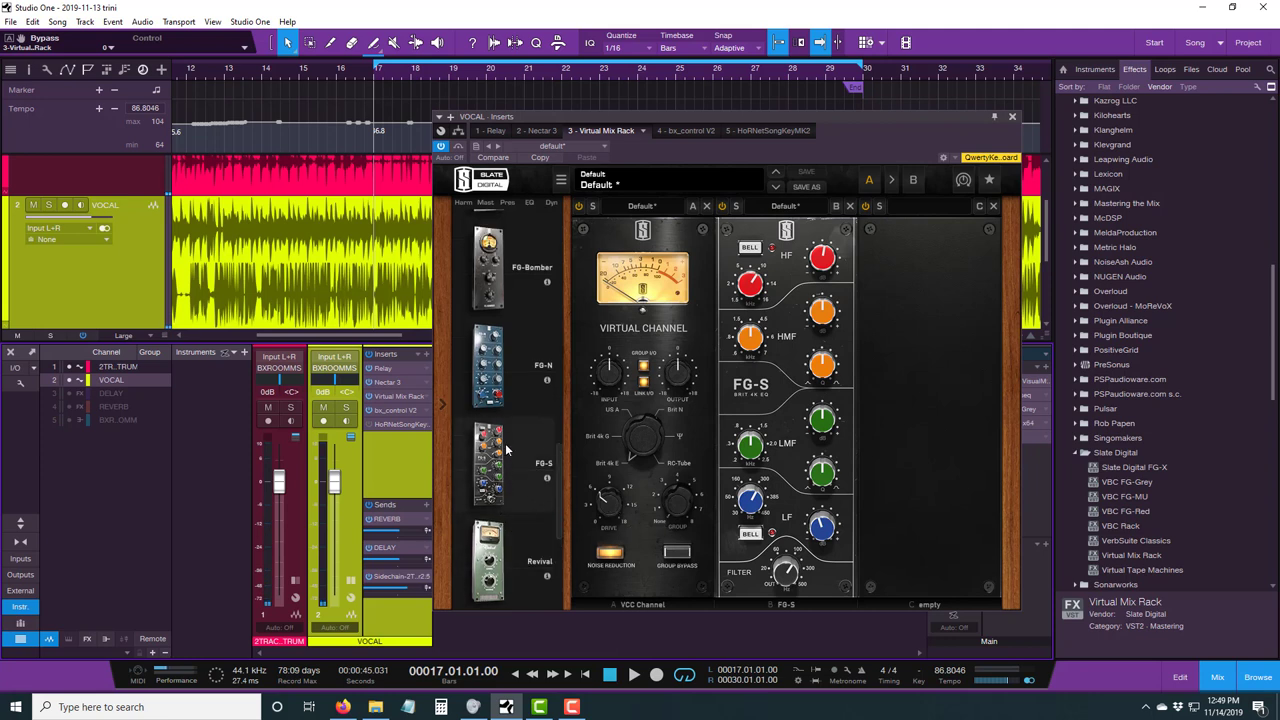
scroll(508, 440, down, 10)
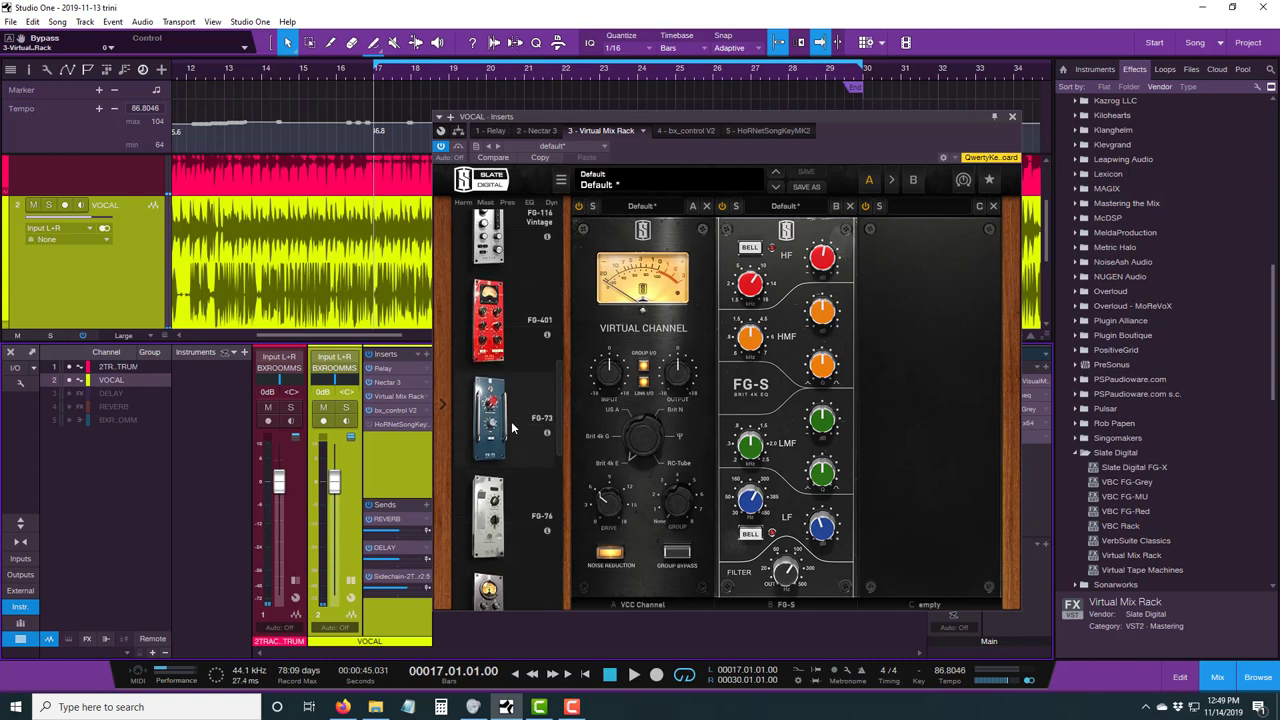
scroll(511, 420, up, 8)
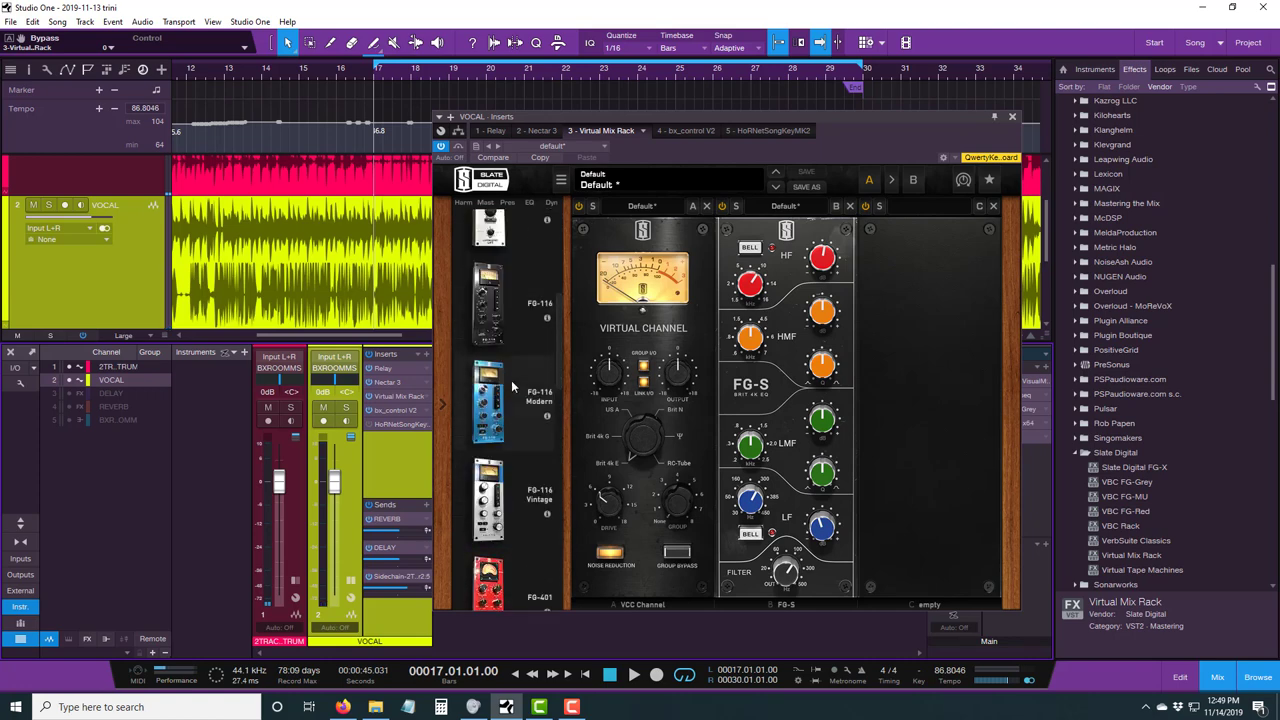
drag(505, 330, 900, 402)
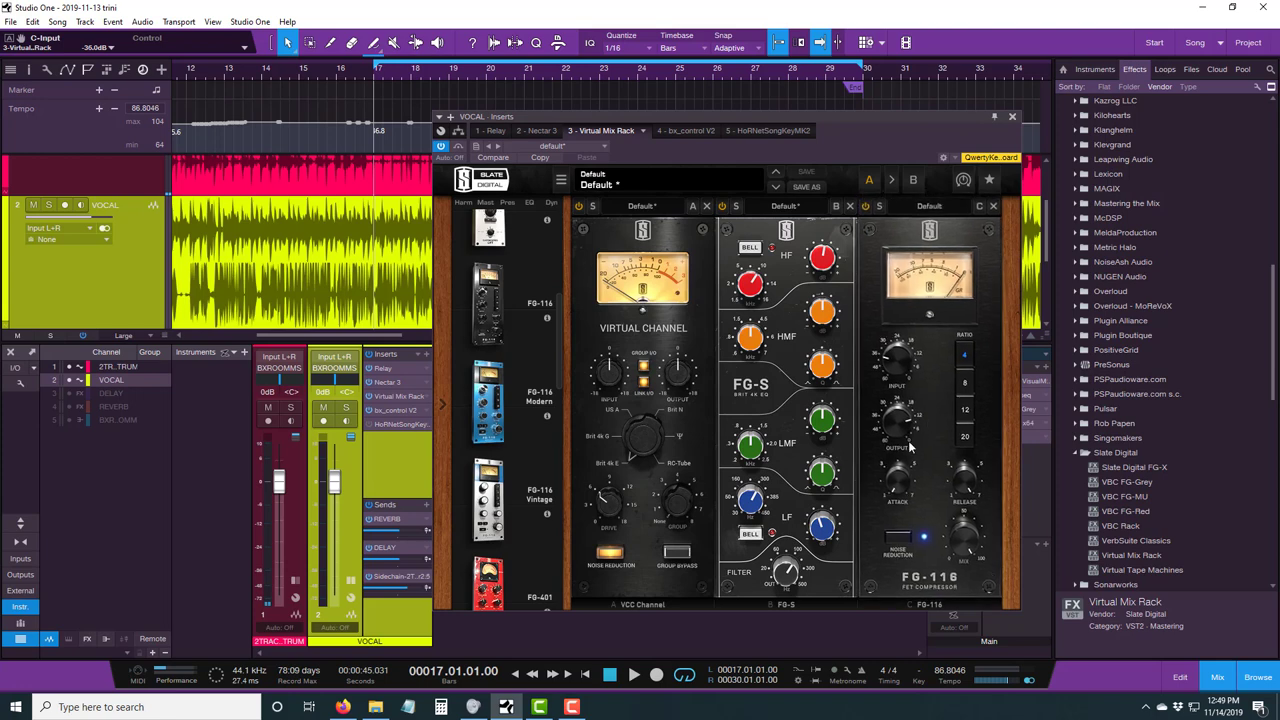
click(935, 207)
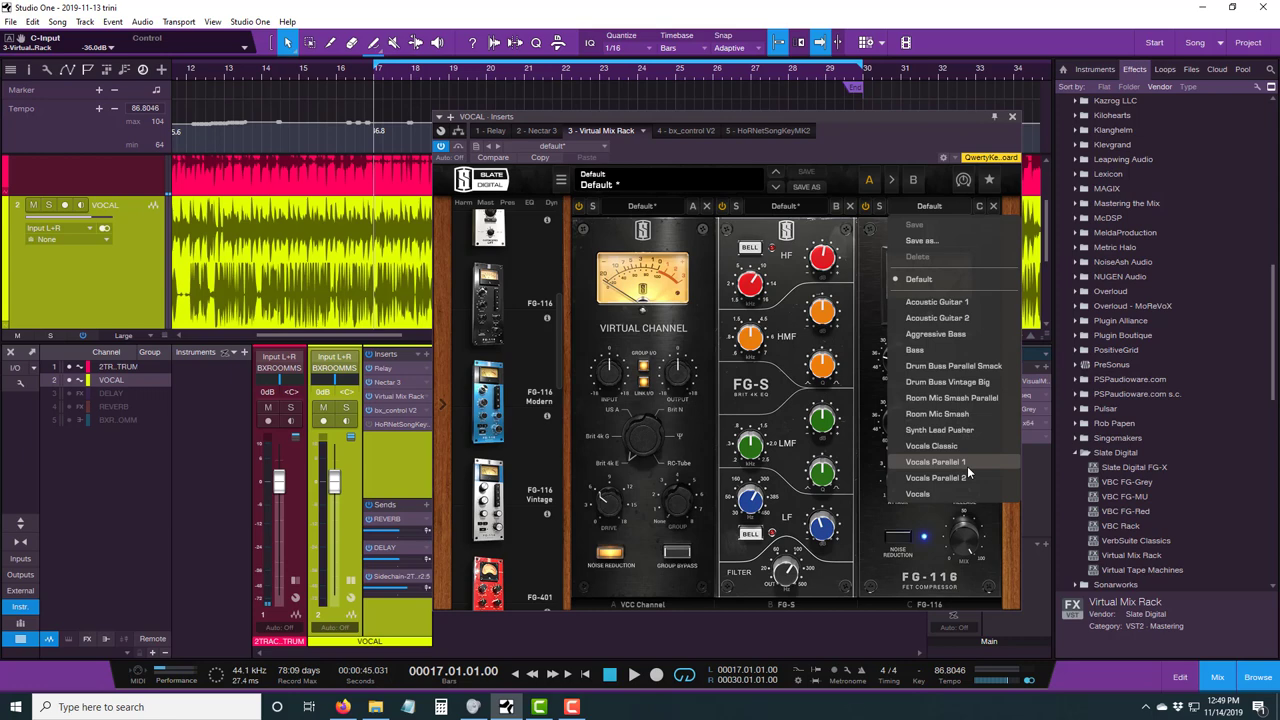
click(936, 462)
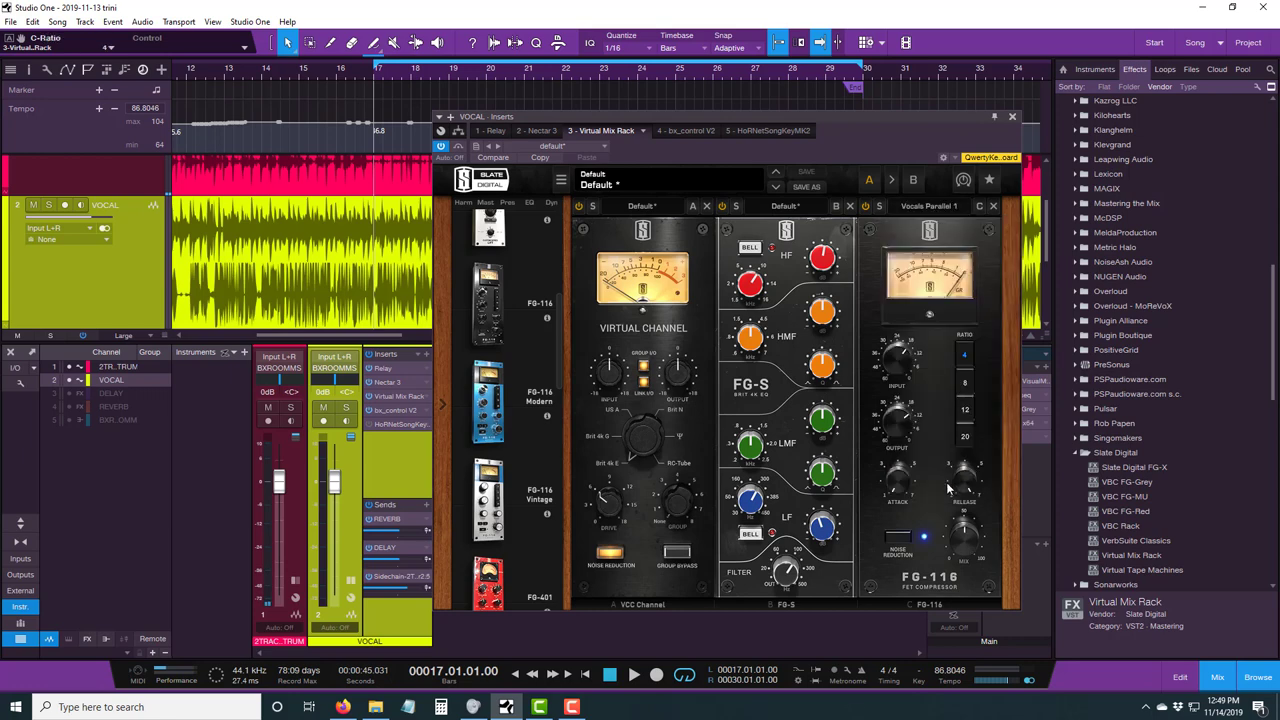
Play the mix repeatedly with the FG-116 compressor switched on and off to compare its effect on the vocal
click(633, 675)
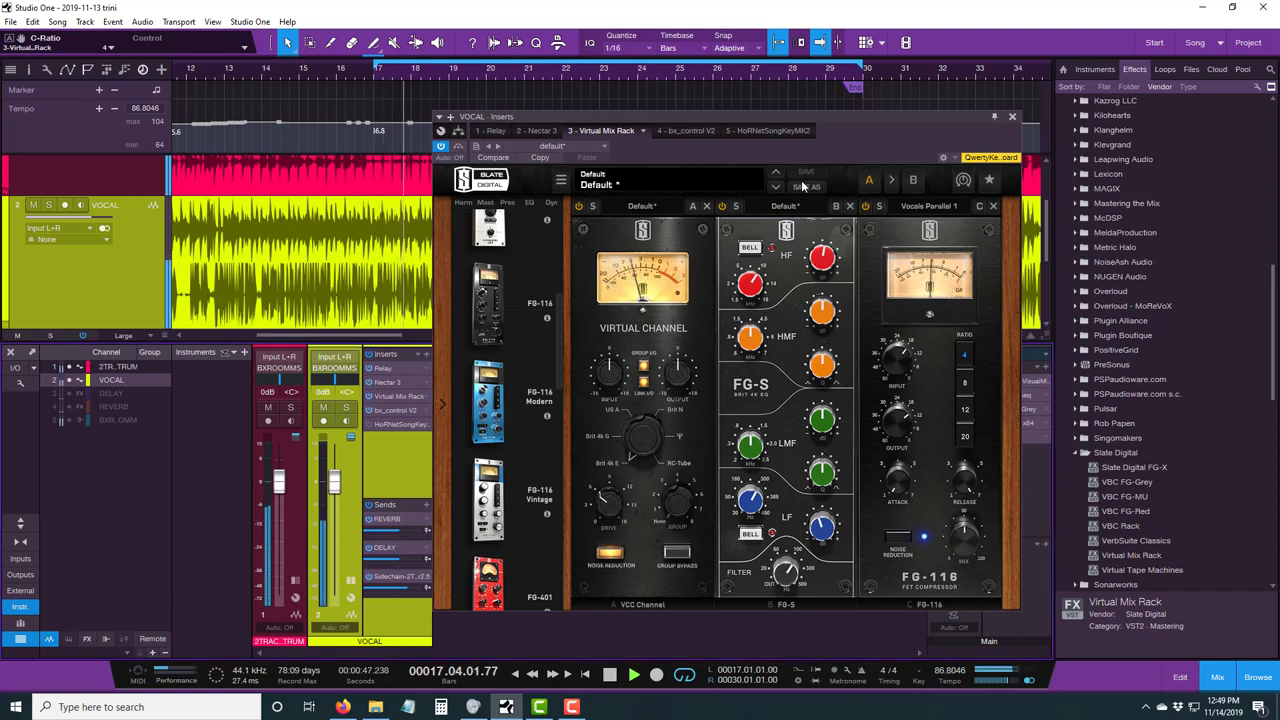
click(865, 205)
click(608, 674)
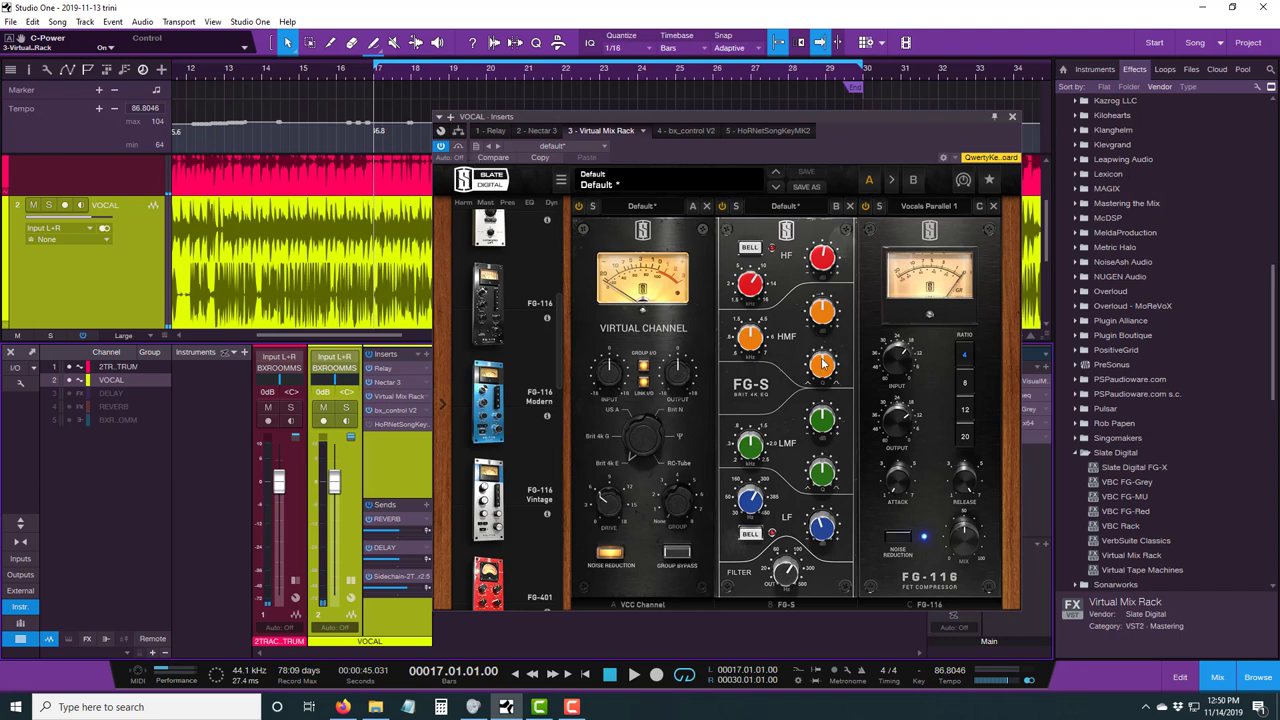
mouse_move(808, 357)
click(865, 207)
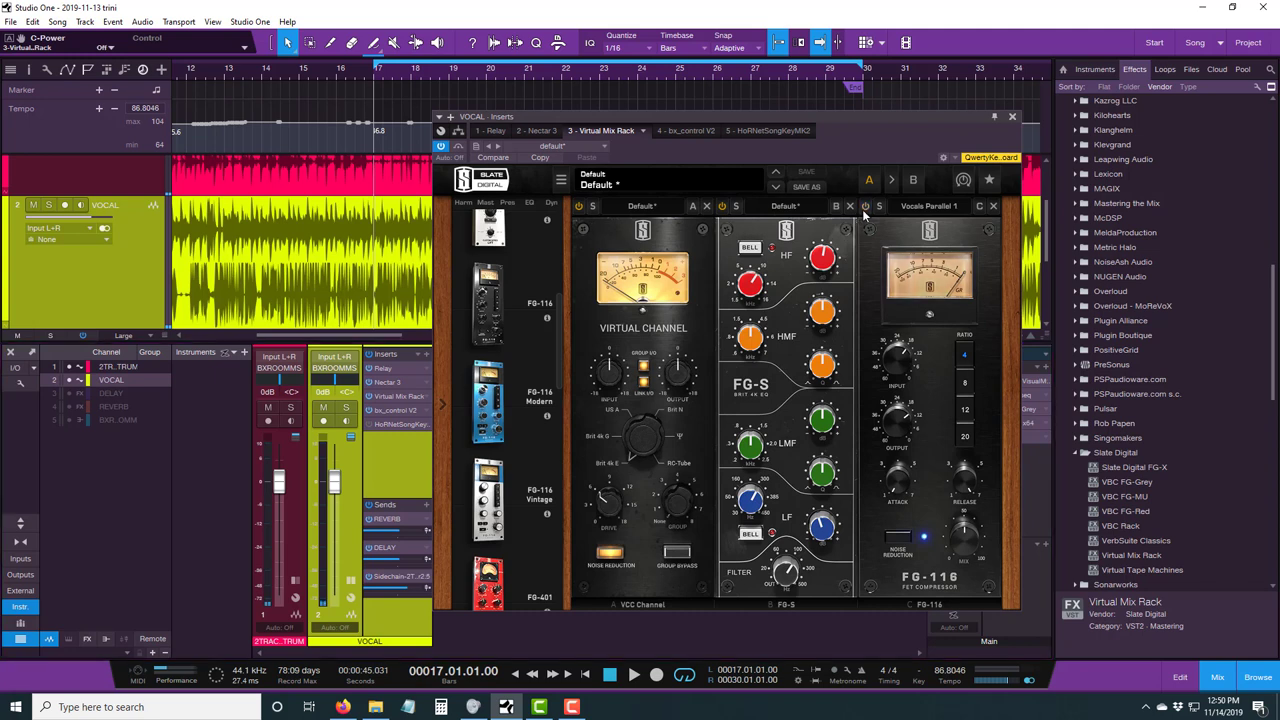
click(633, 675)
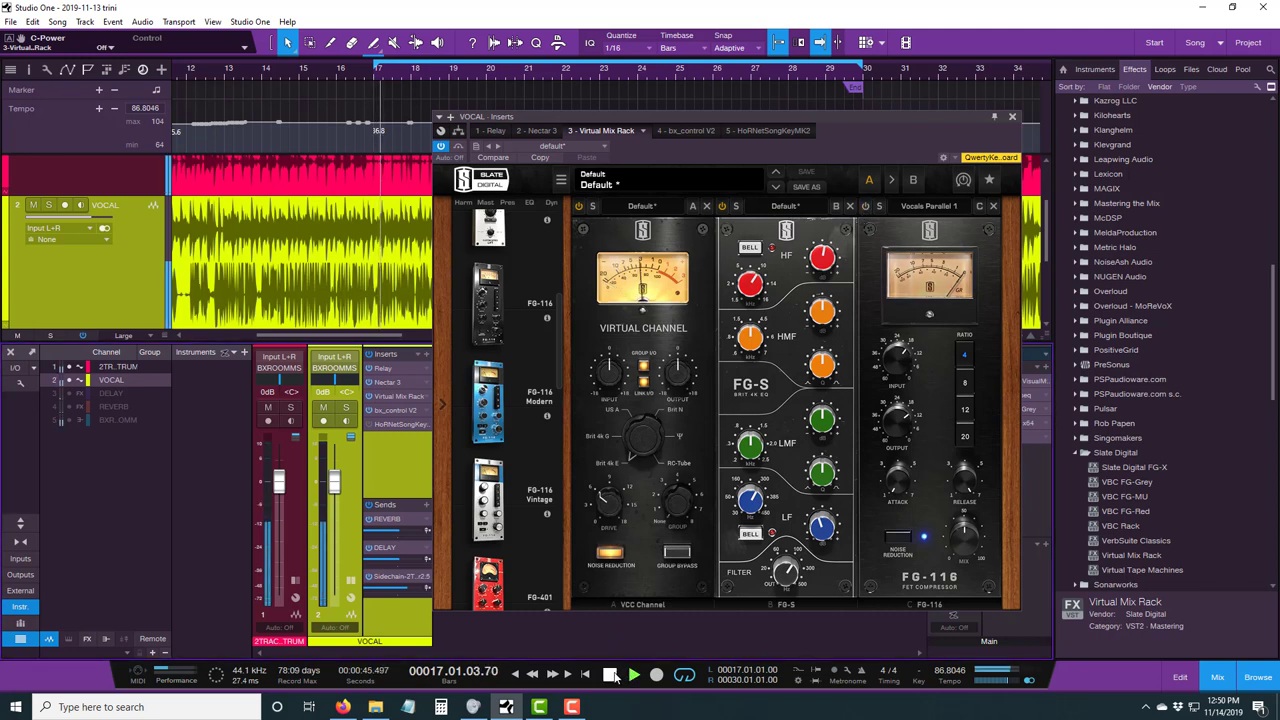
click(611, 675)
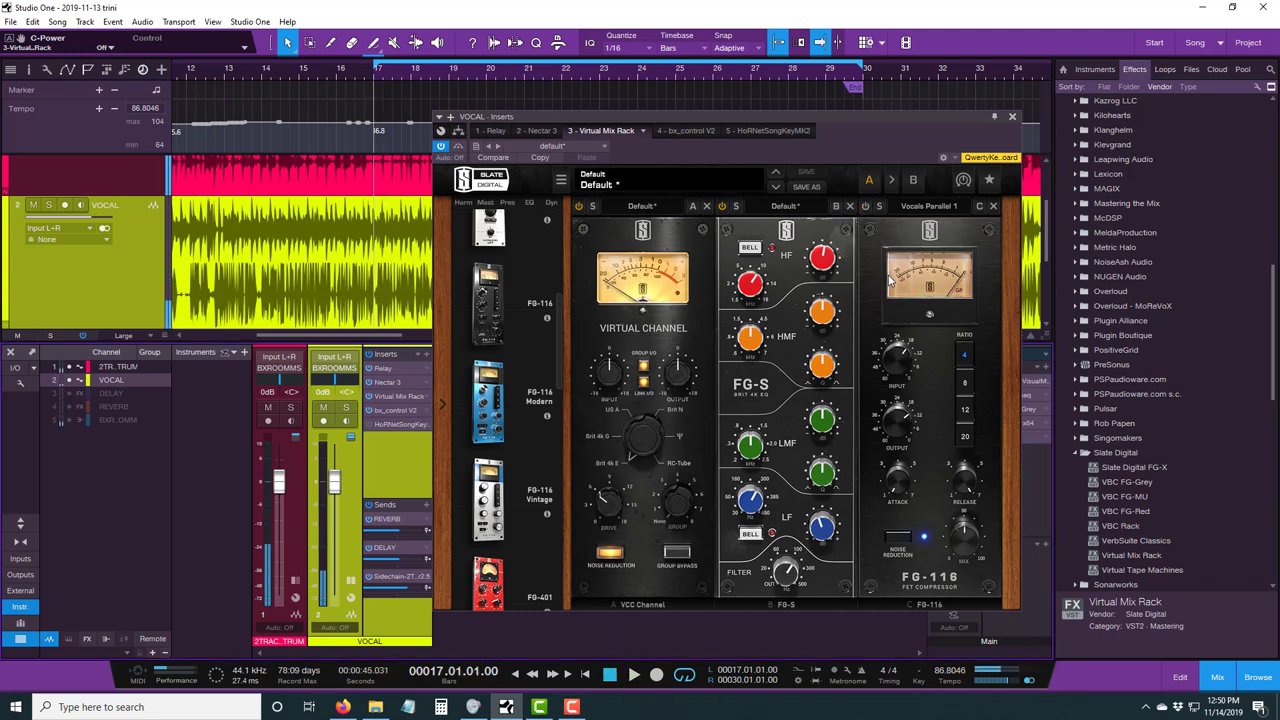
click(866, 207)
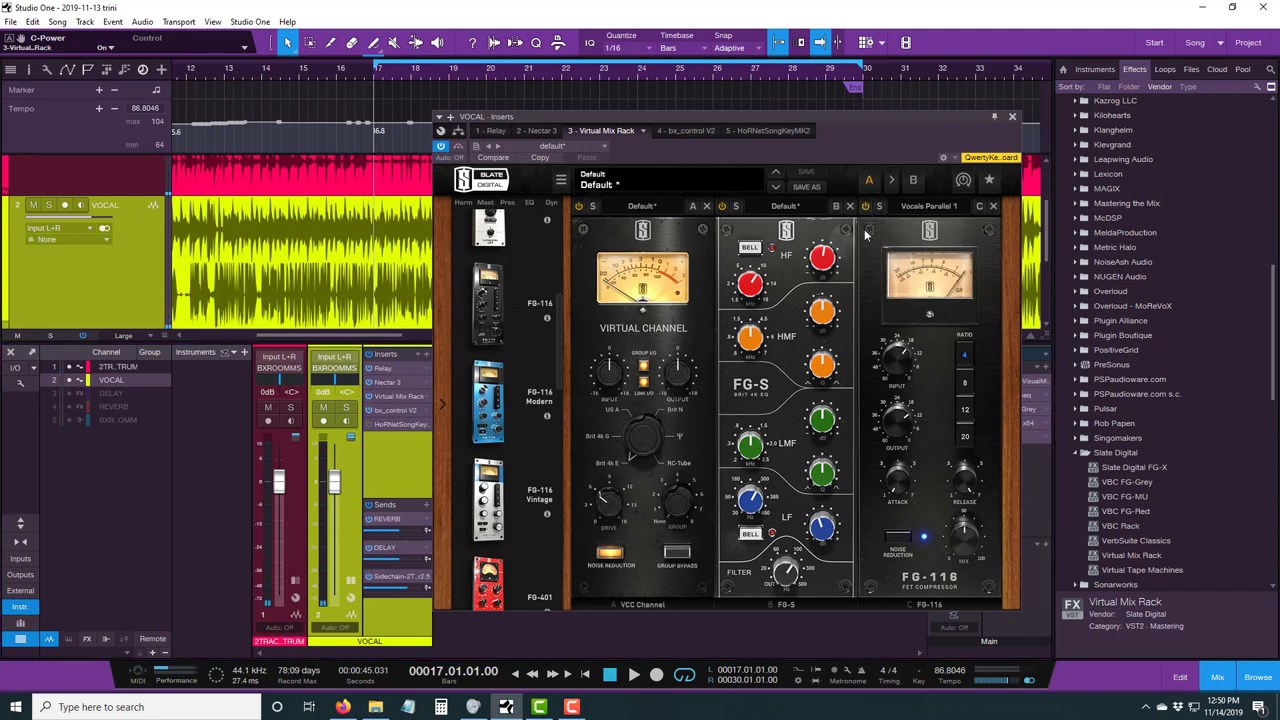
click(632, 675)
click(610, 675)
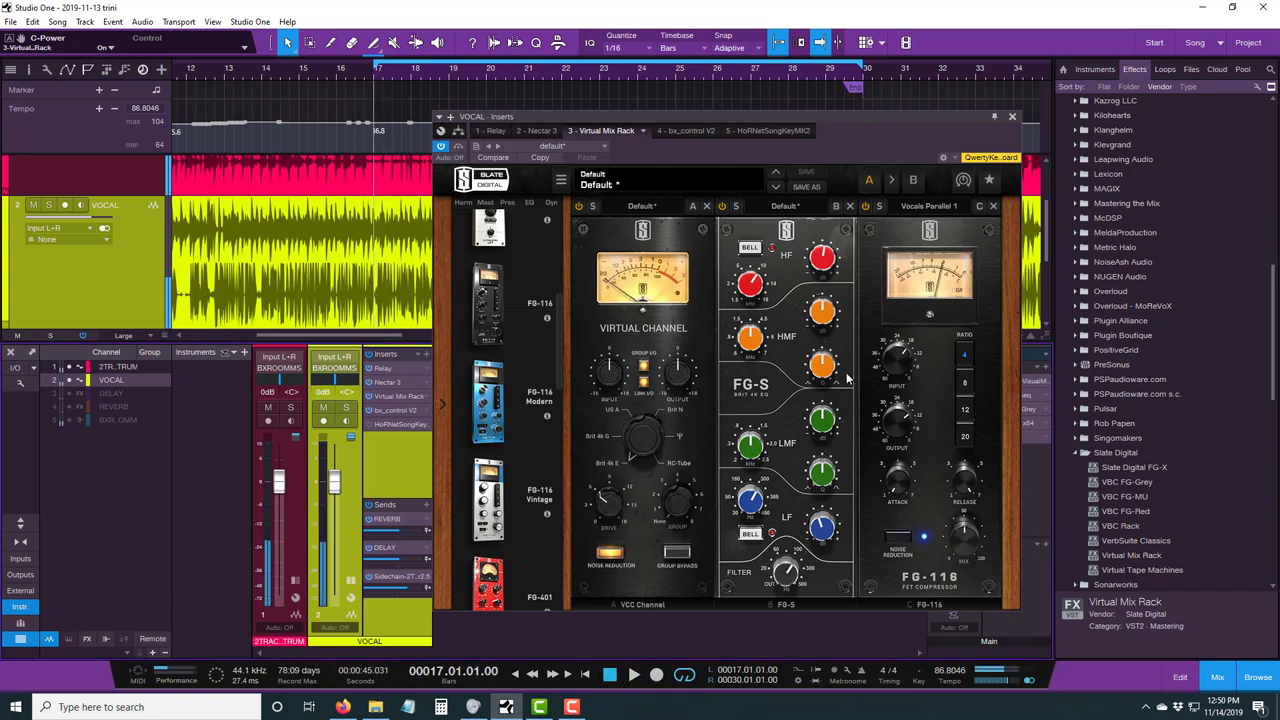
Lower the FG-116 compressor's input to -27.4 dB while the mix plays
mouse_move(896, 366)
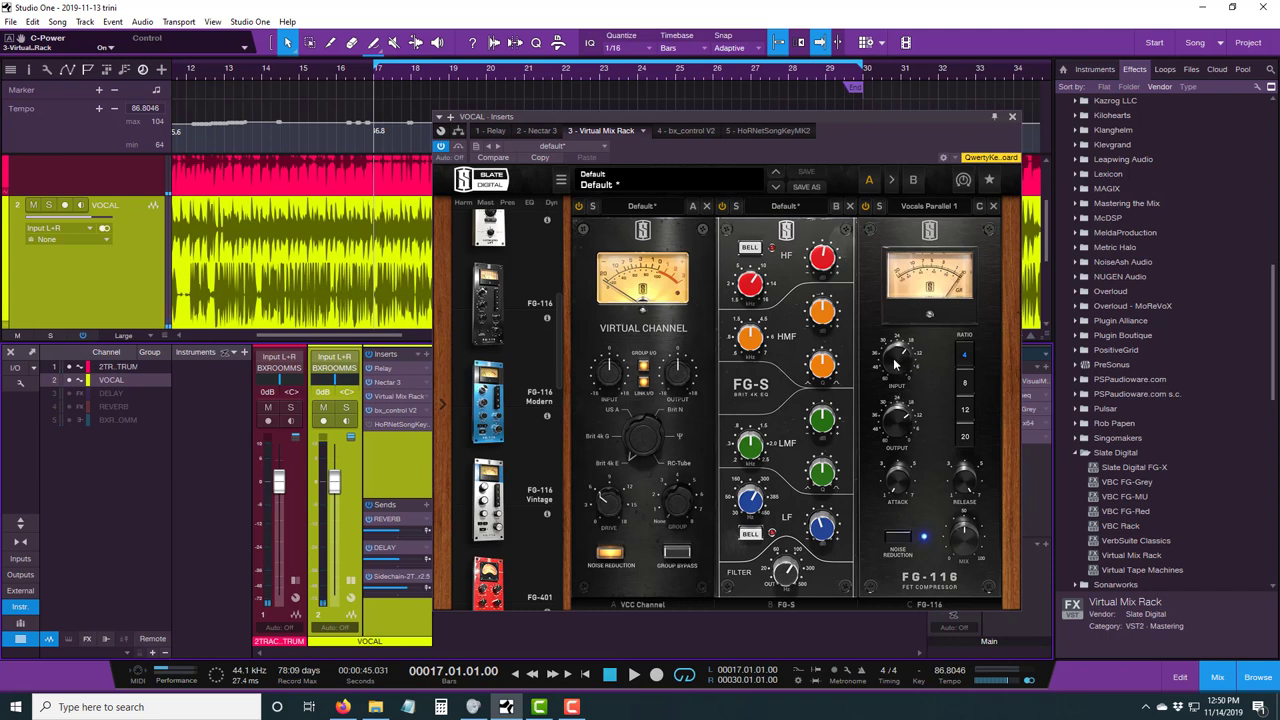
click(633, 675)
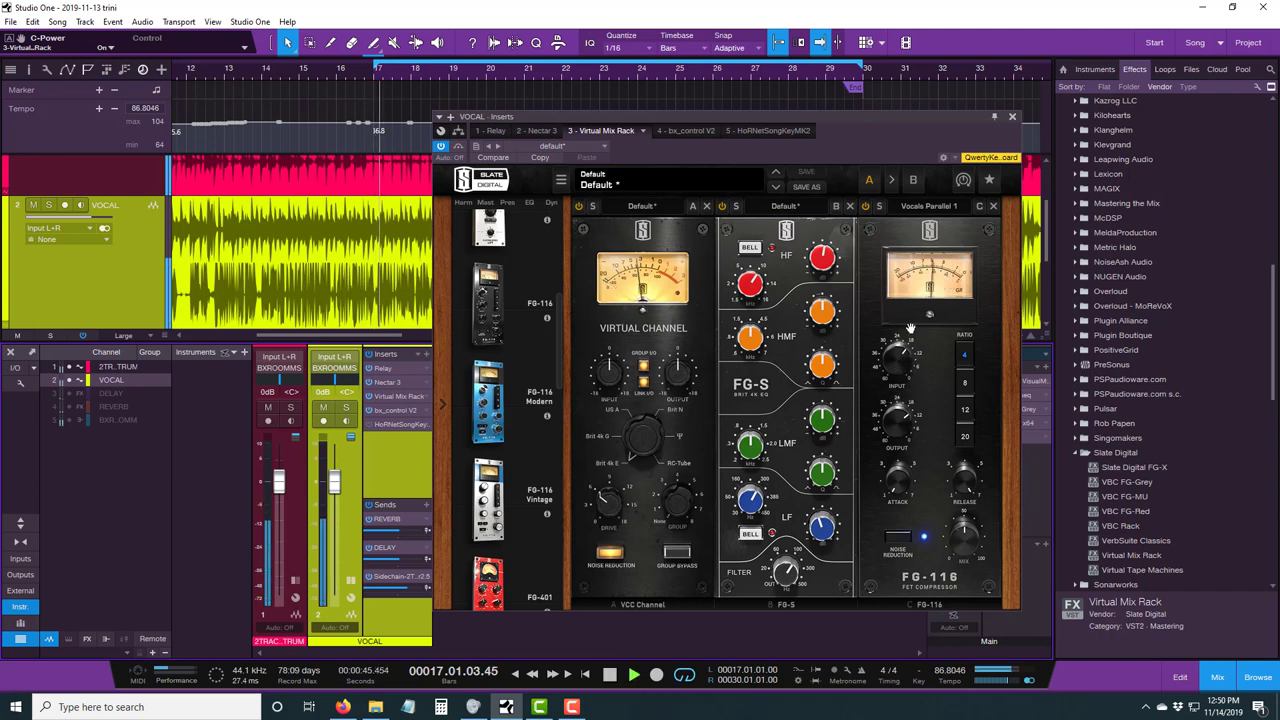
drag(895, 366, 893, 385)
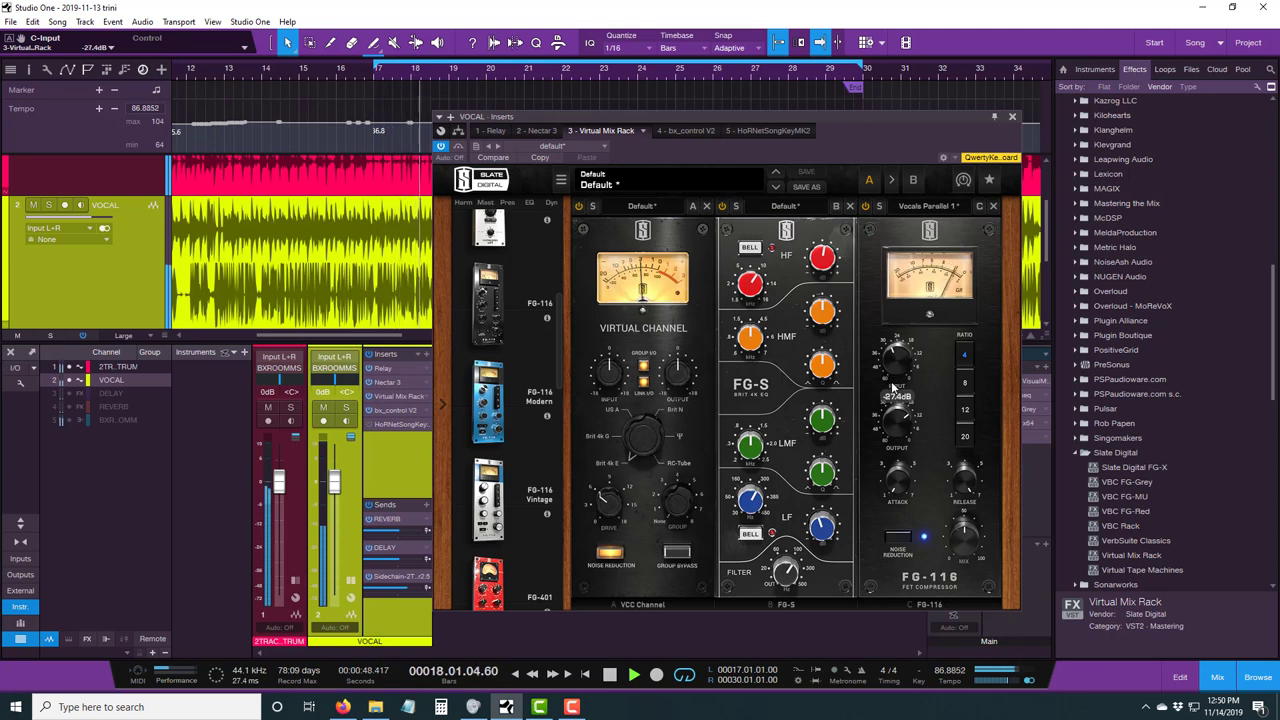
click(616, 678)
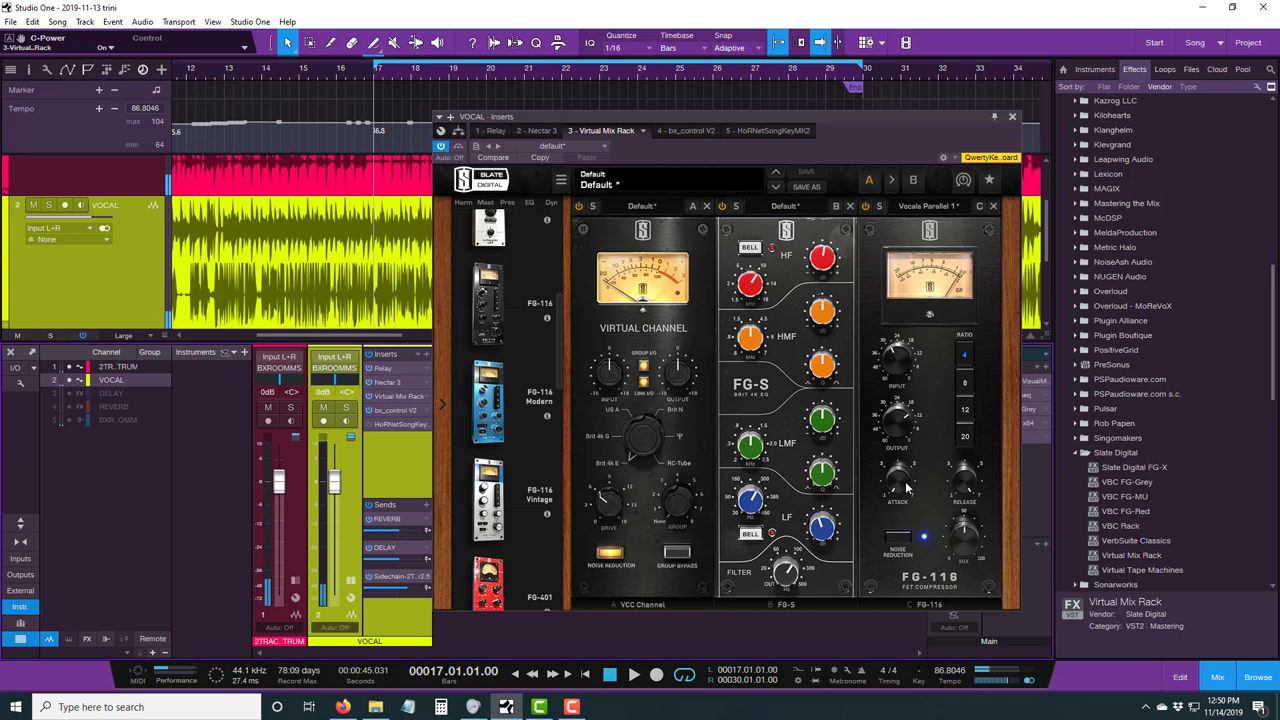
Raise the FG-116 attack slightly, reduce its release to 6.24, and play back the mix
mouse_move(906, 486)
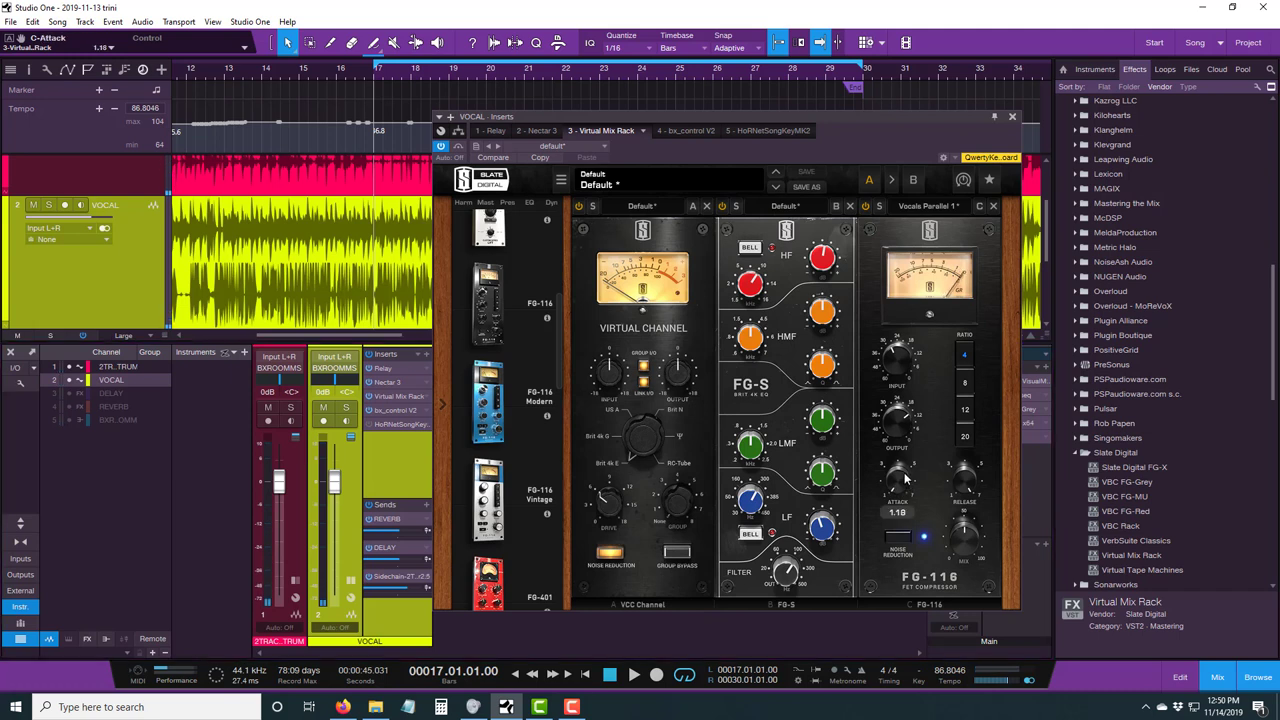
scroll(904, 468, up, 3)
scroll(904, 465, up, 1)
mouse_move(967, 481)
scroll(966, 482, down, 2)
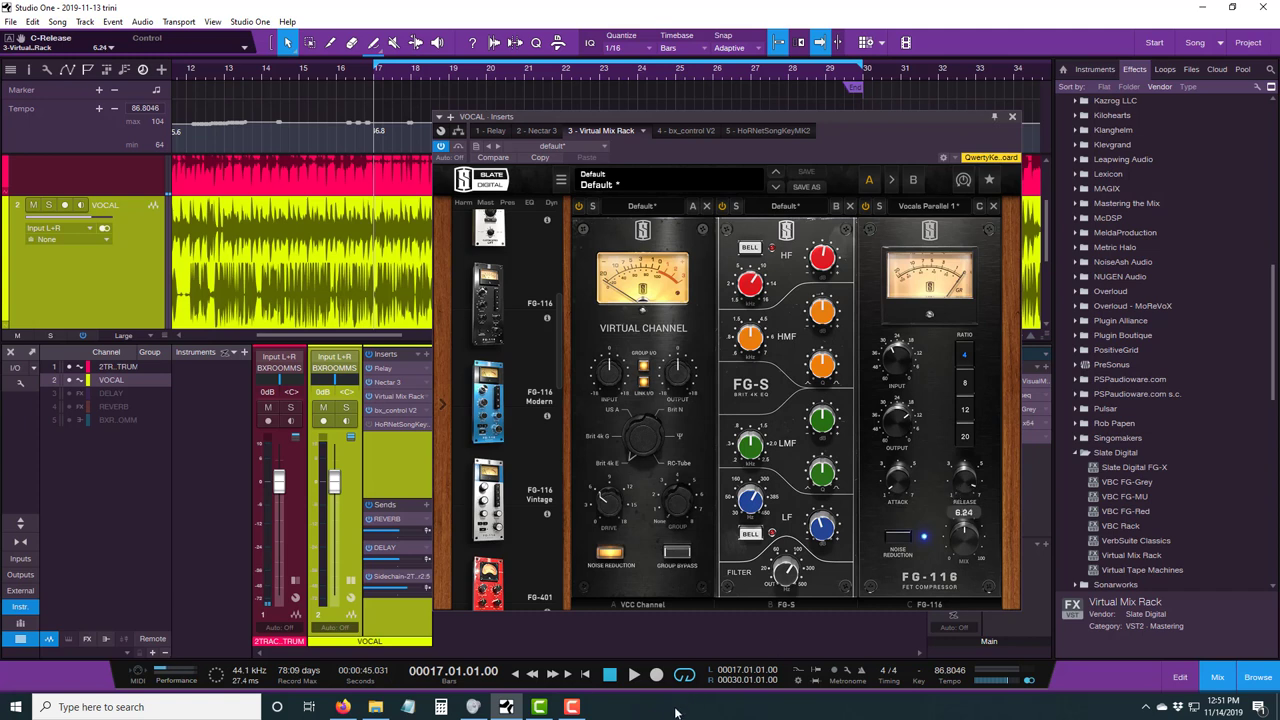
click(633, 675)
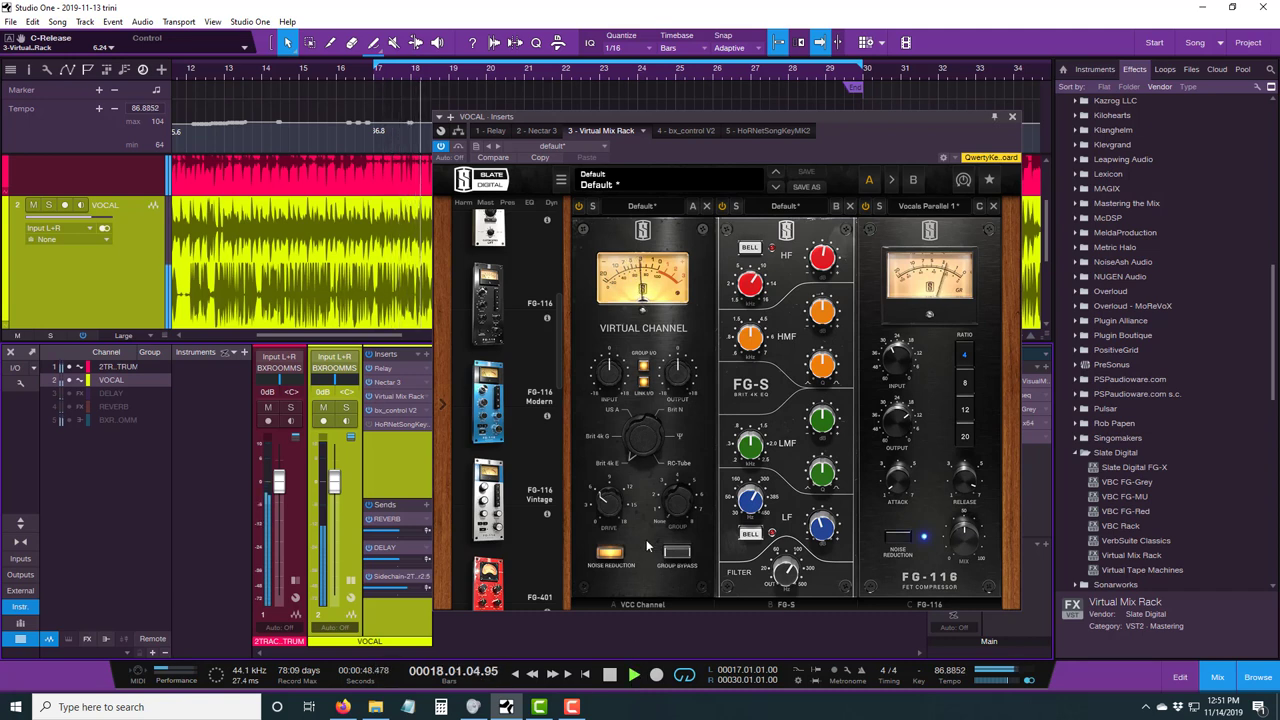
click(612, 676)
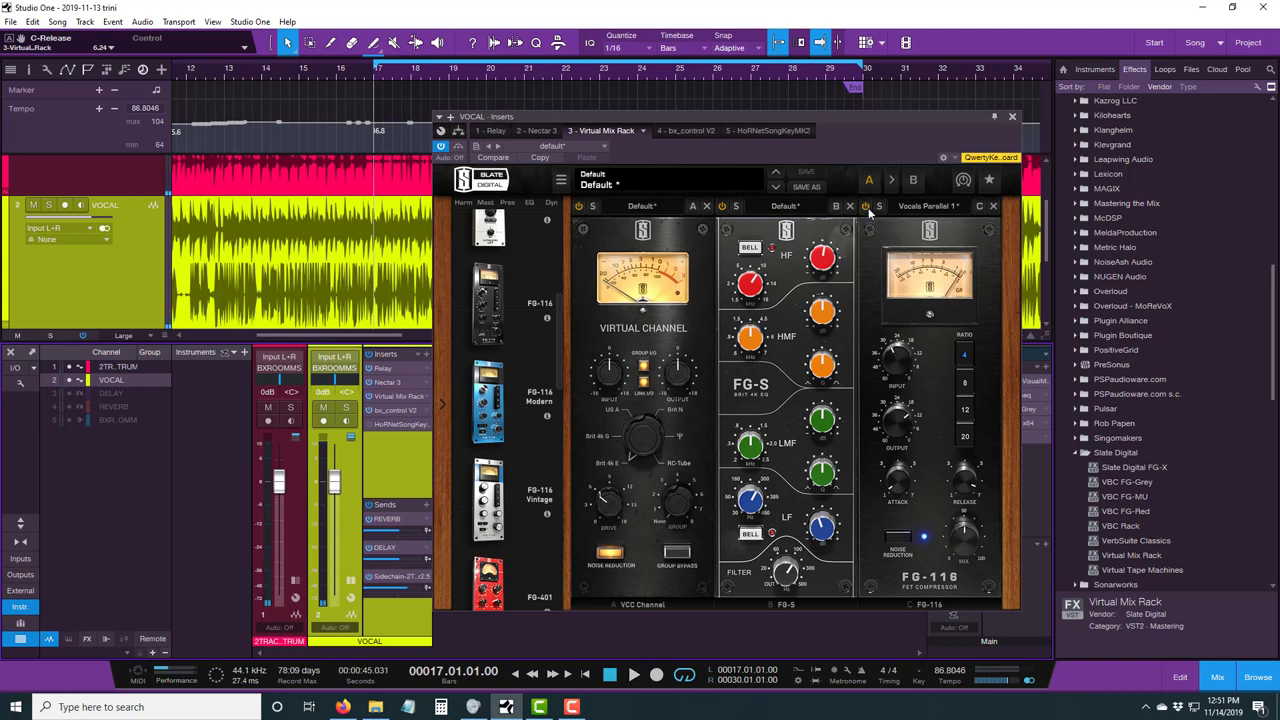
Audition the adjusted FG-116 compressor by playing the opening section with the module bypassed and active
click(632, 676)
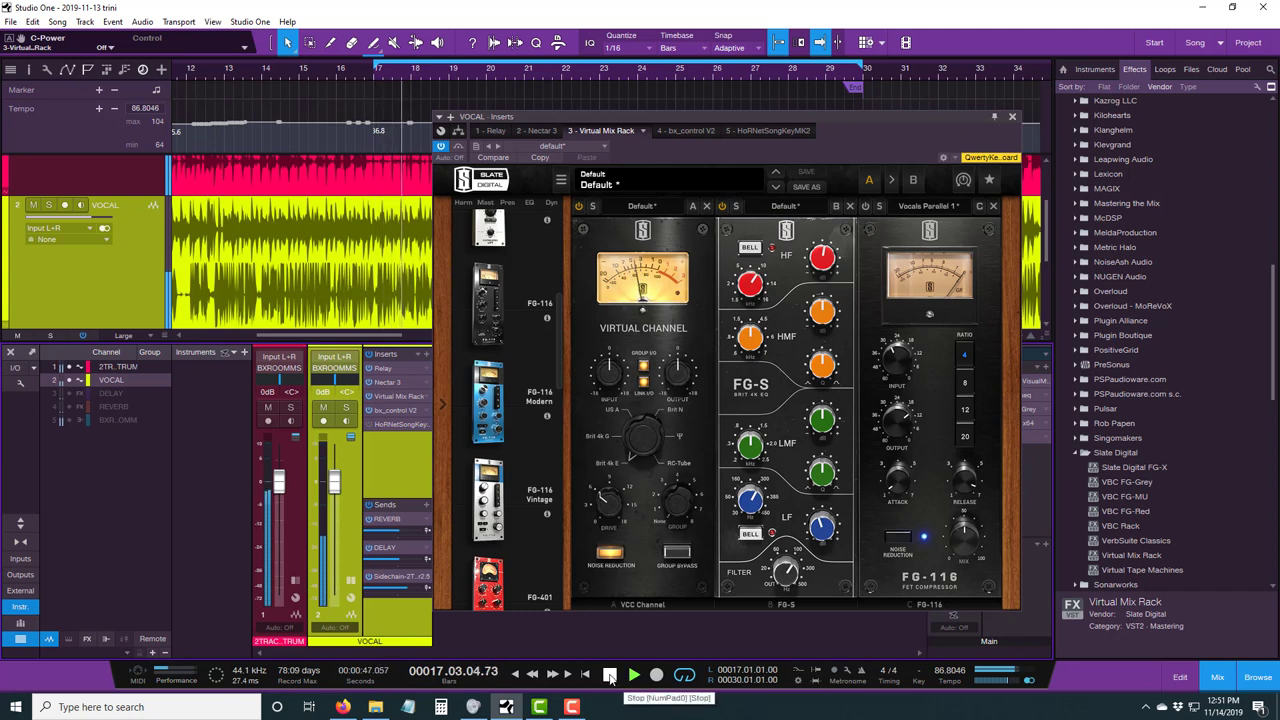
click(611, 677)
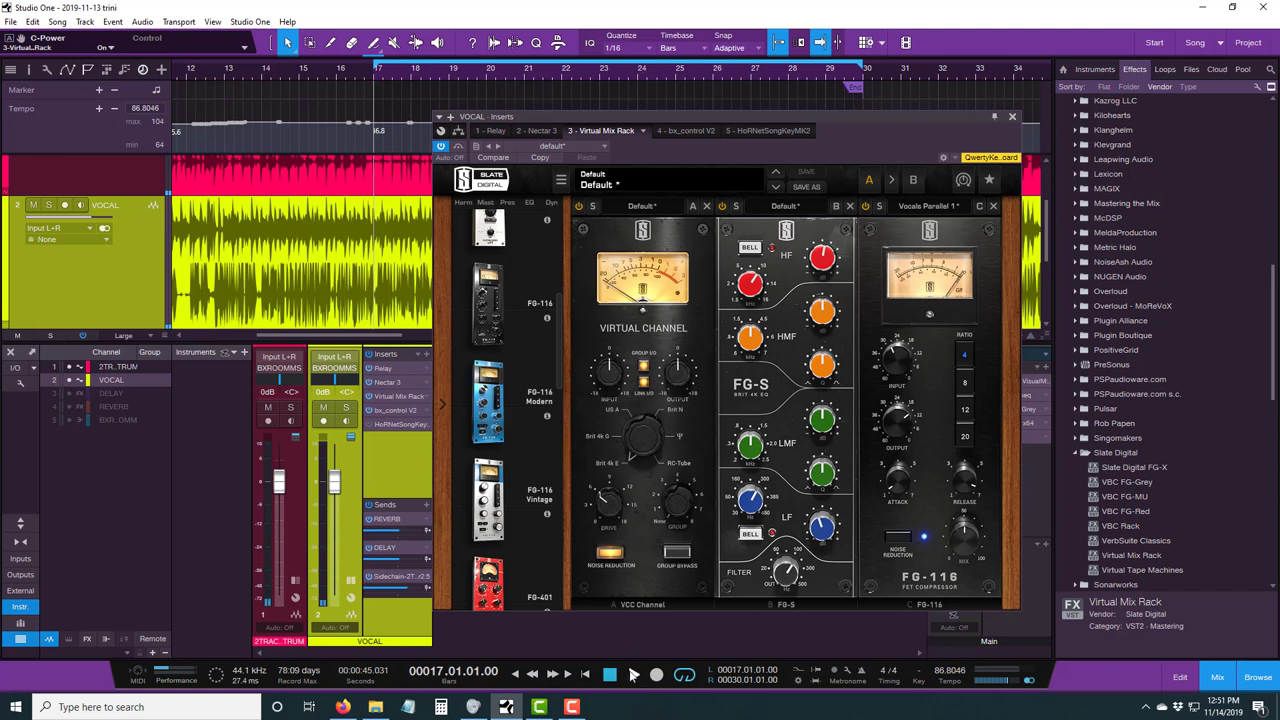
click(633, 675)
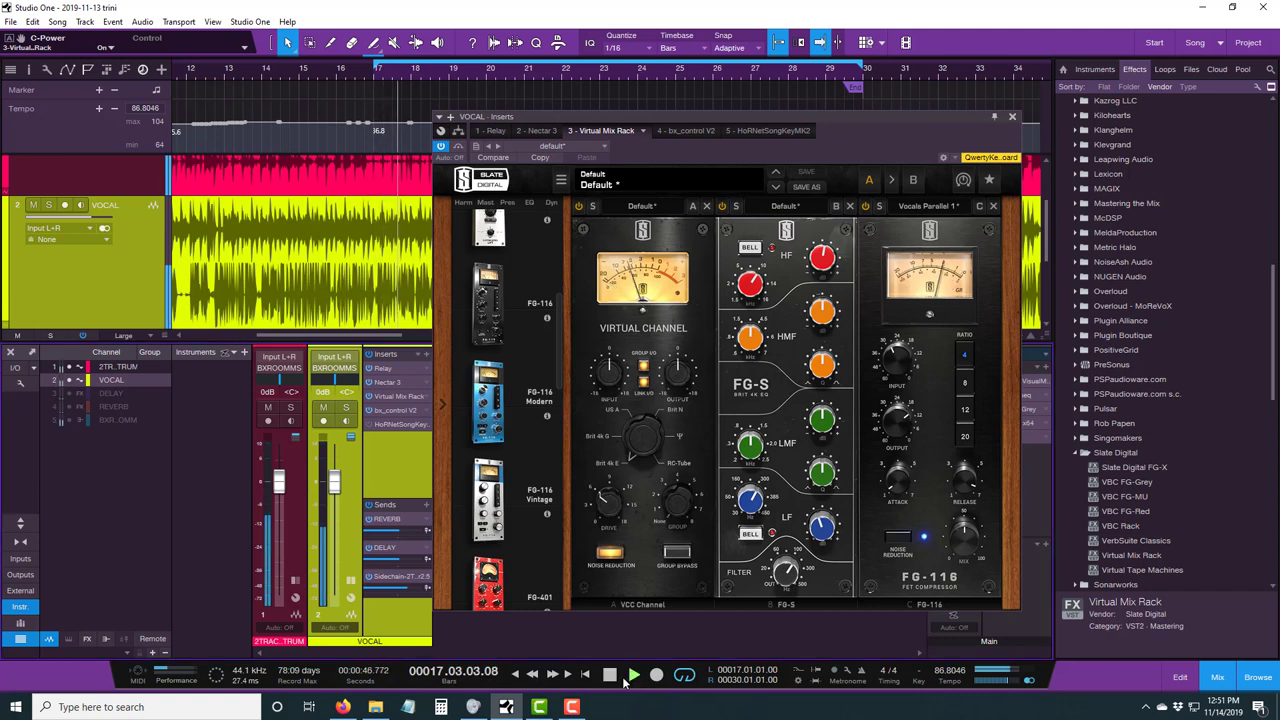
click(610, 675)
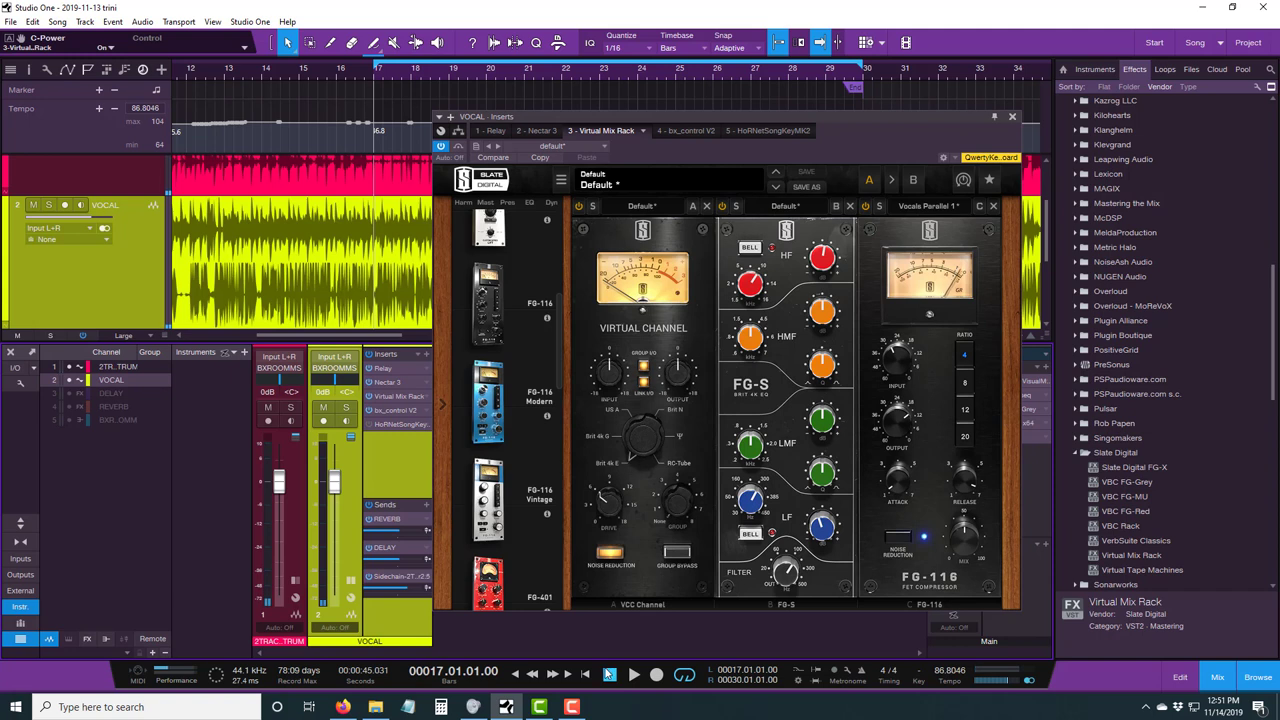
click(608, 672)
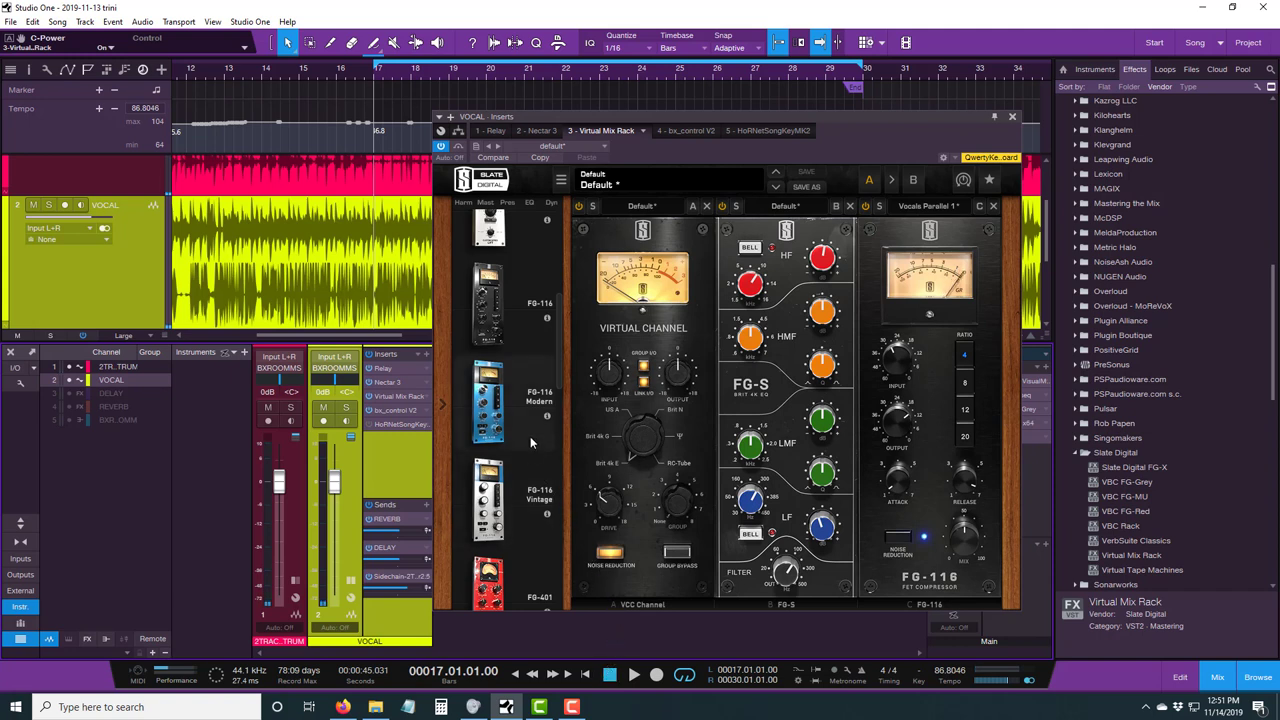
Load the FG-116 Modern compressor into slot D, apply its Modern Vox 1 preset, and audition it with the mix
scroll(537, 415, up, 2)
scroll(537, 415, down, 2)
drag(492, 420, 1040, 400)
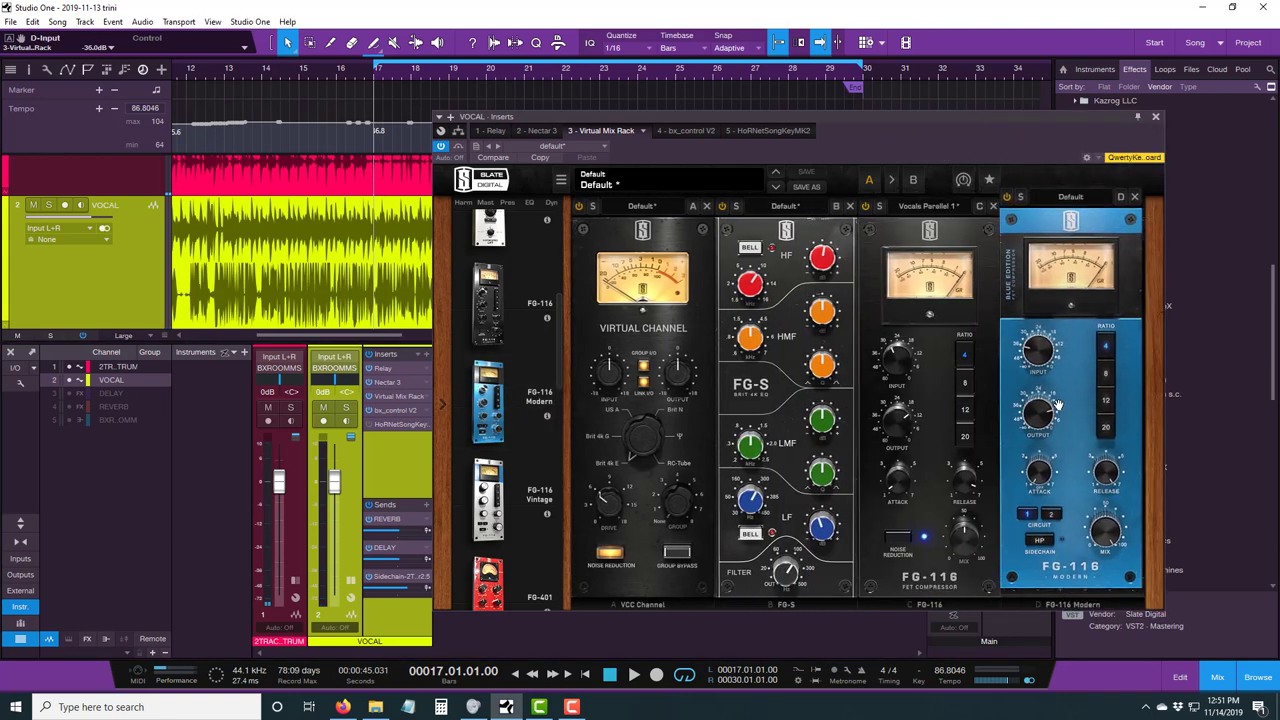
click(1070, 208)
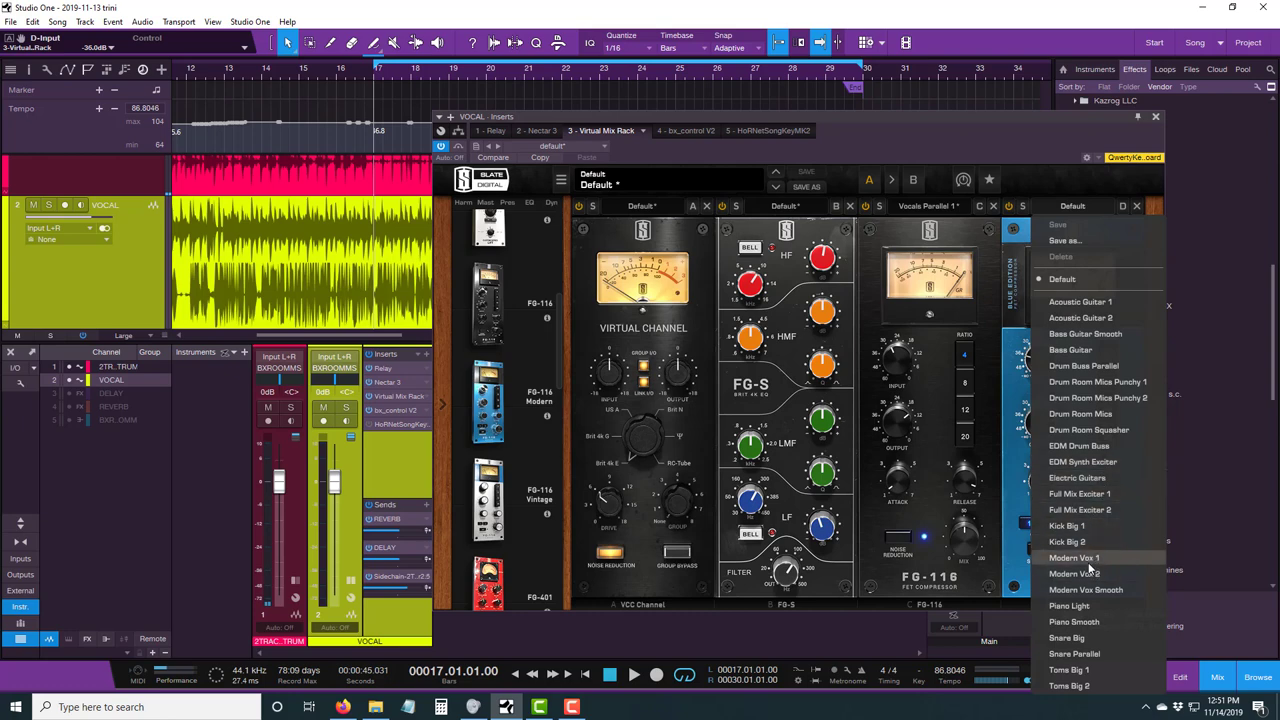
click(1088, 558)
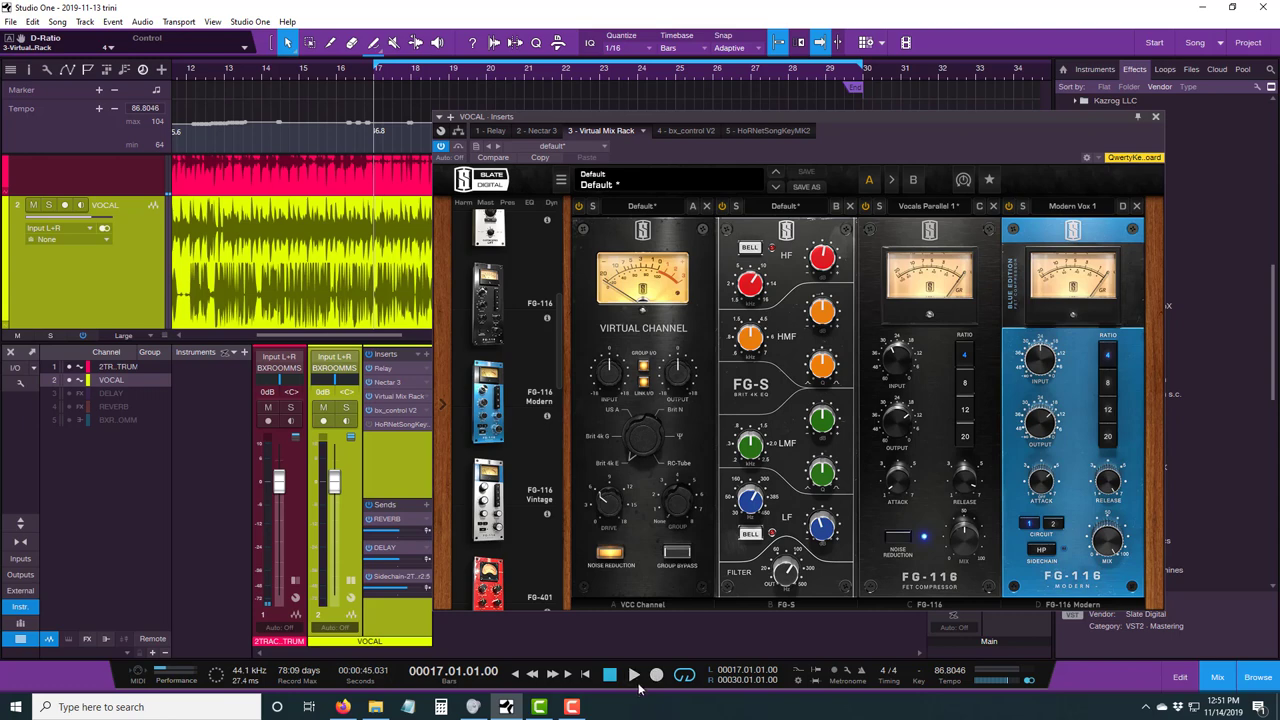
click(634, 675)
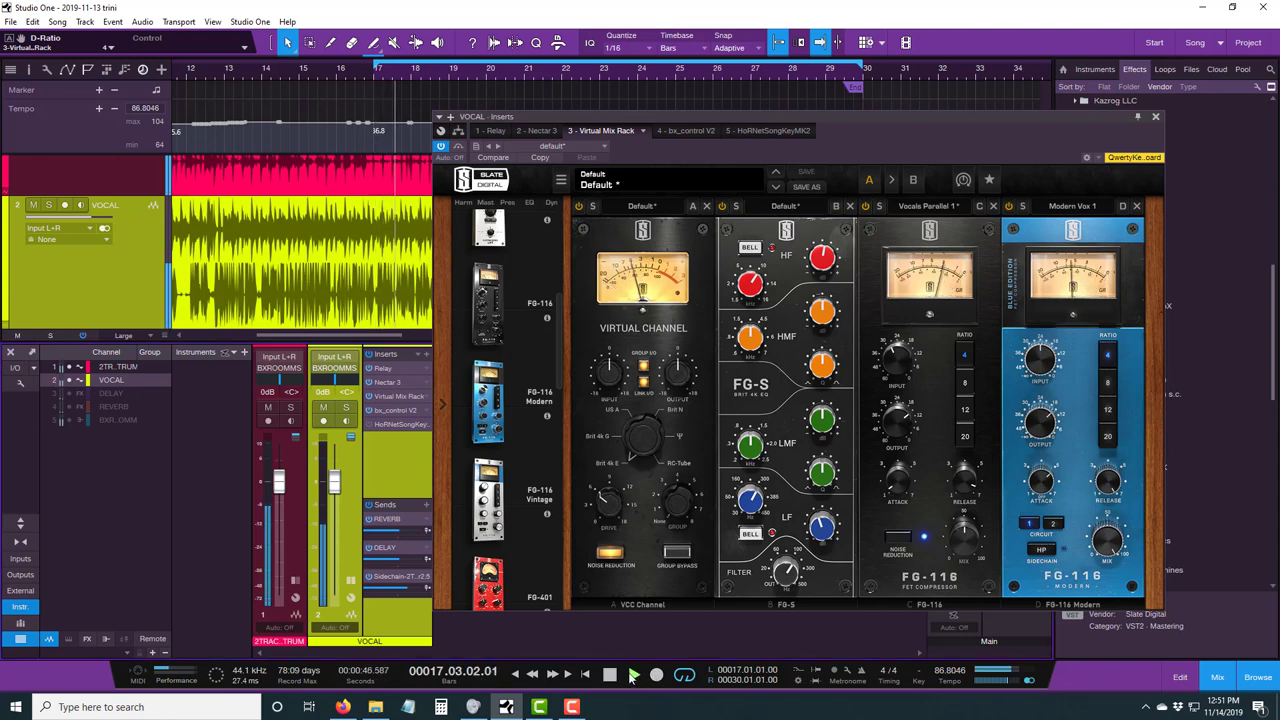
click(612, 676)
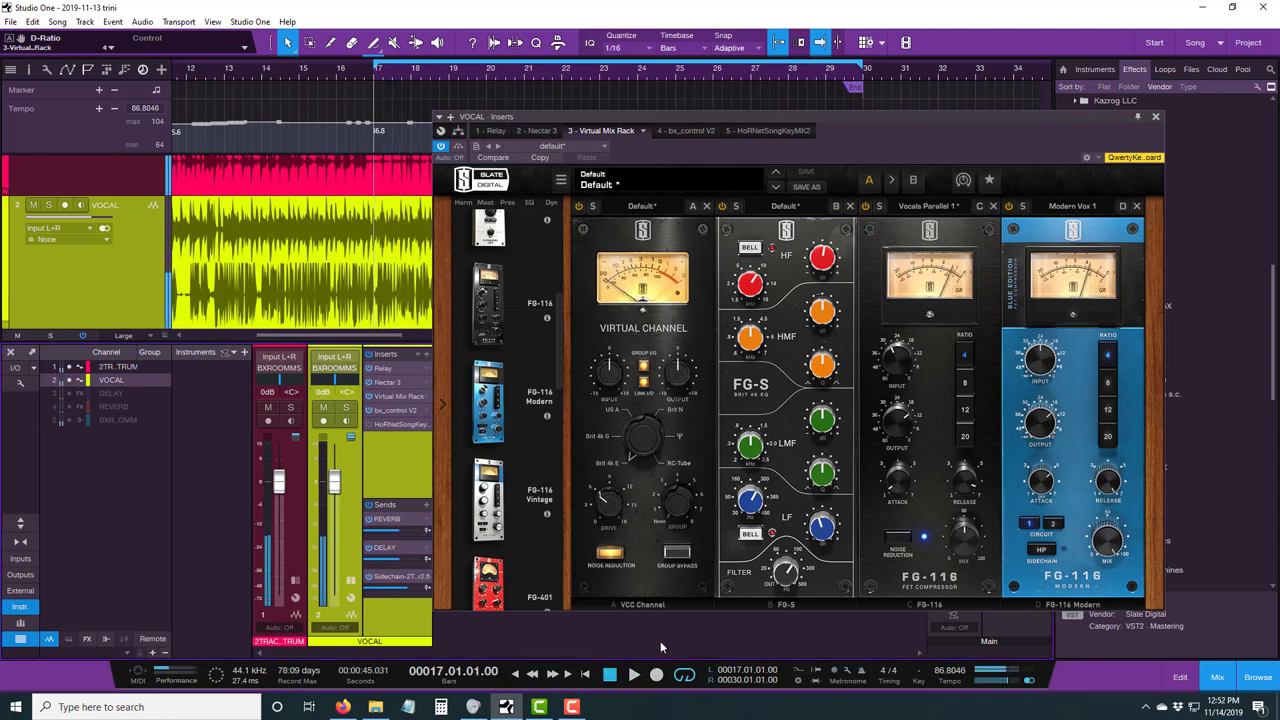
Adjust the FG-116 Modern input, auditioning it at -30.7 dB and raising it to about -27 dB during playback
drag(1042, 360, 1042, 376)
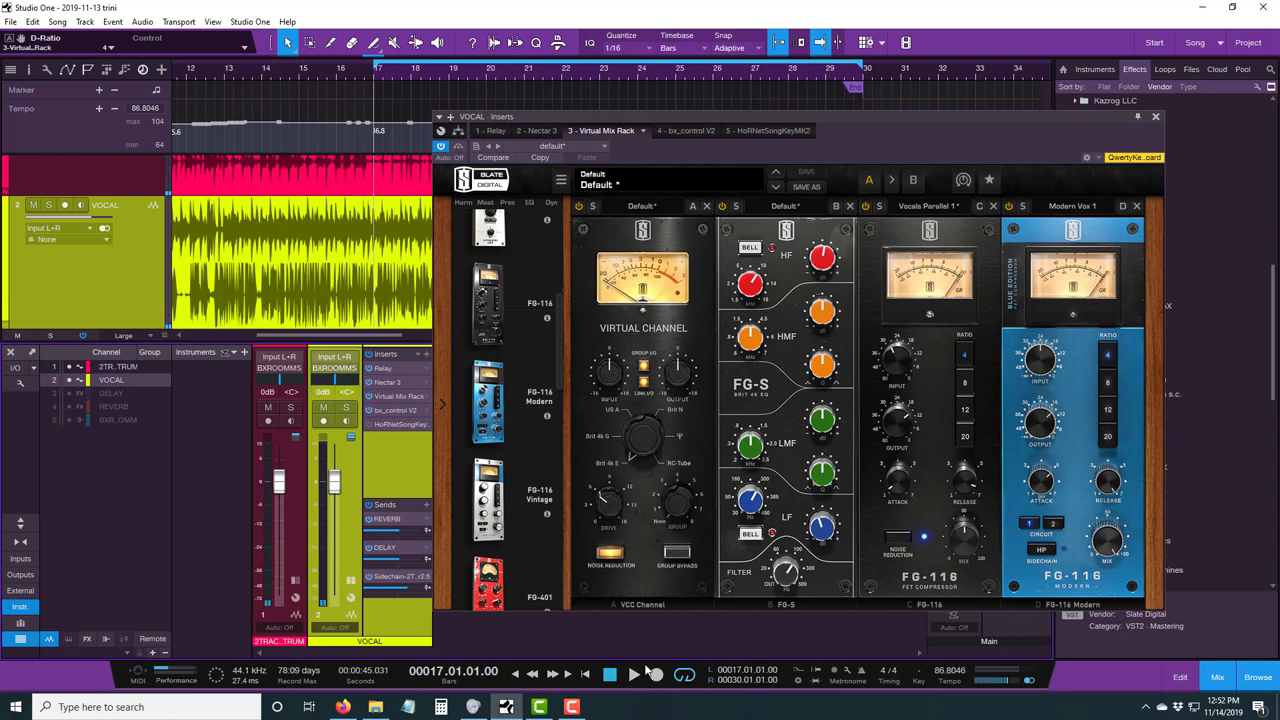
drag(1044, 368, 1044, 382)
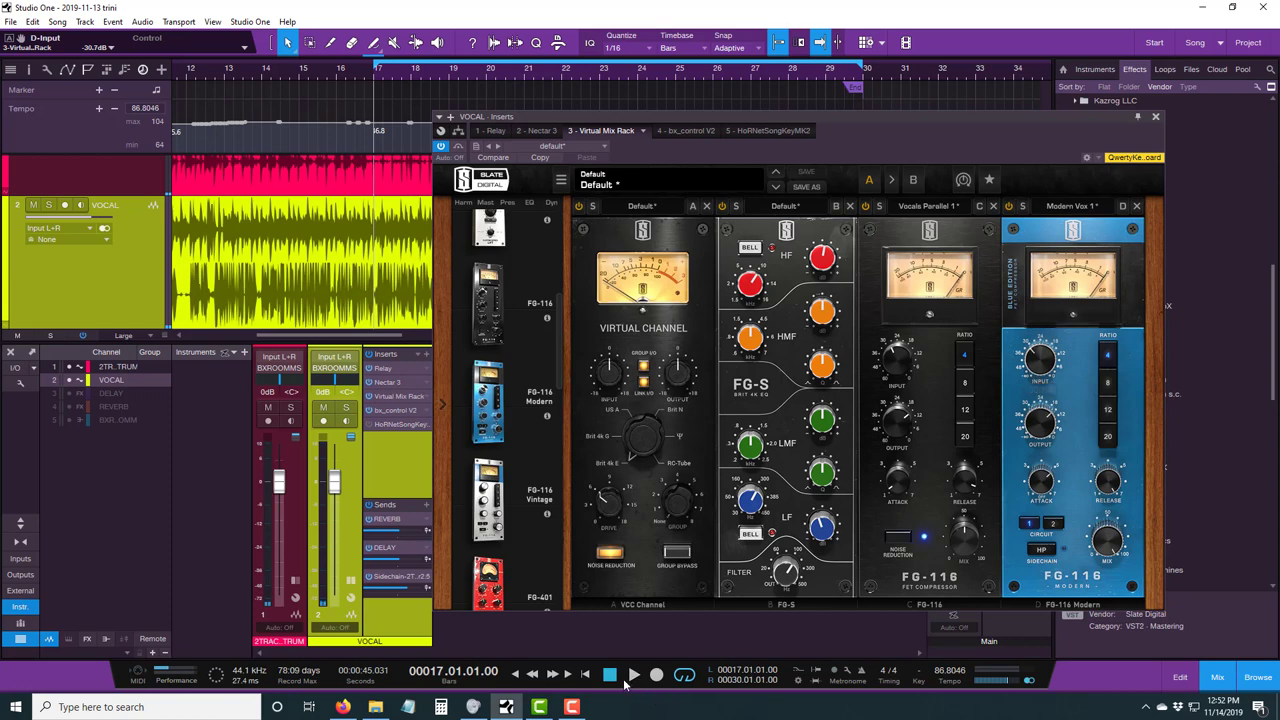
click(637, 675)
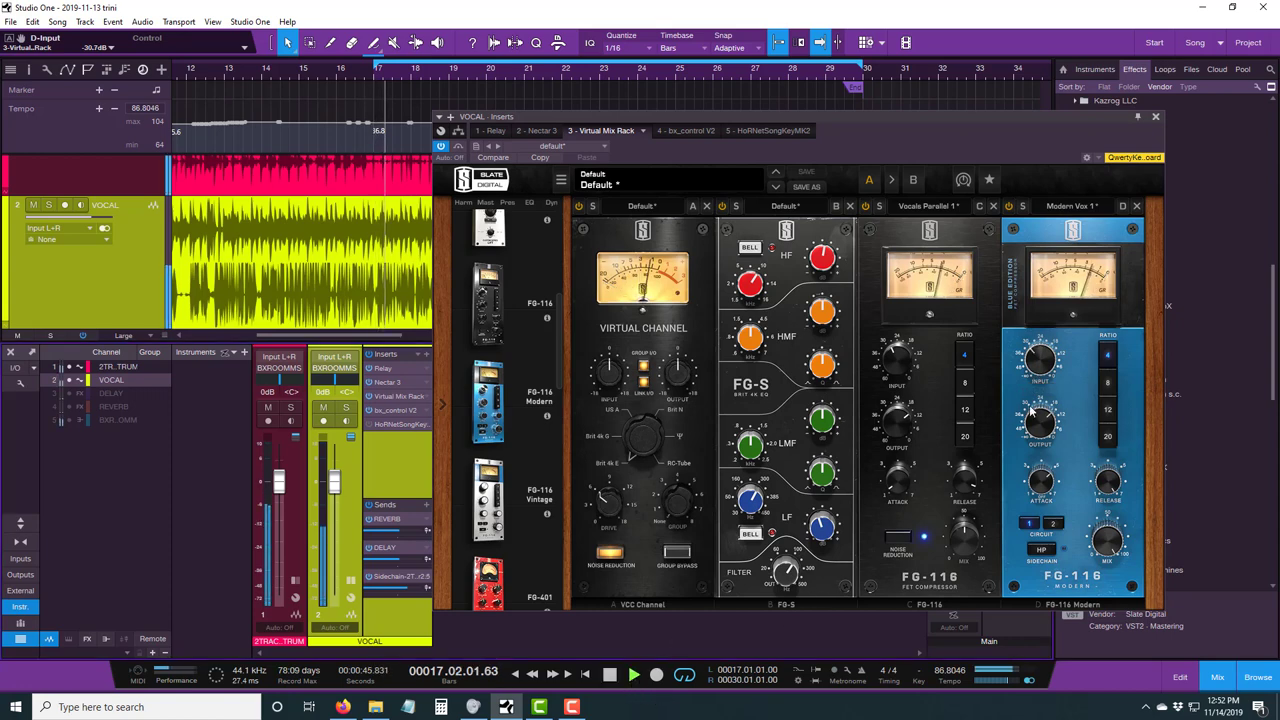
mouse_move(1044, 365)
drag(1045, 368, 1047, 364)
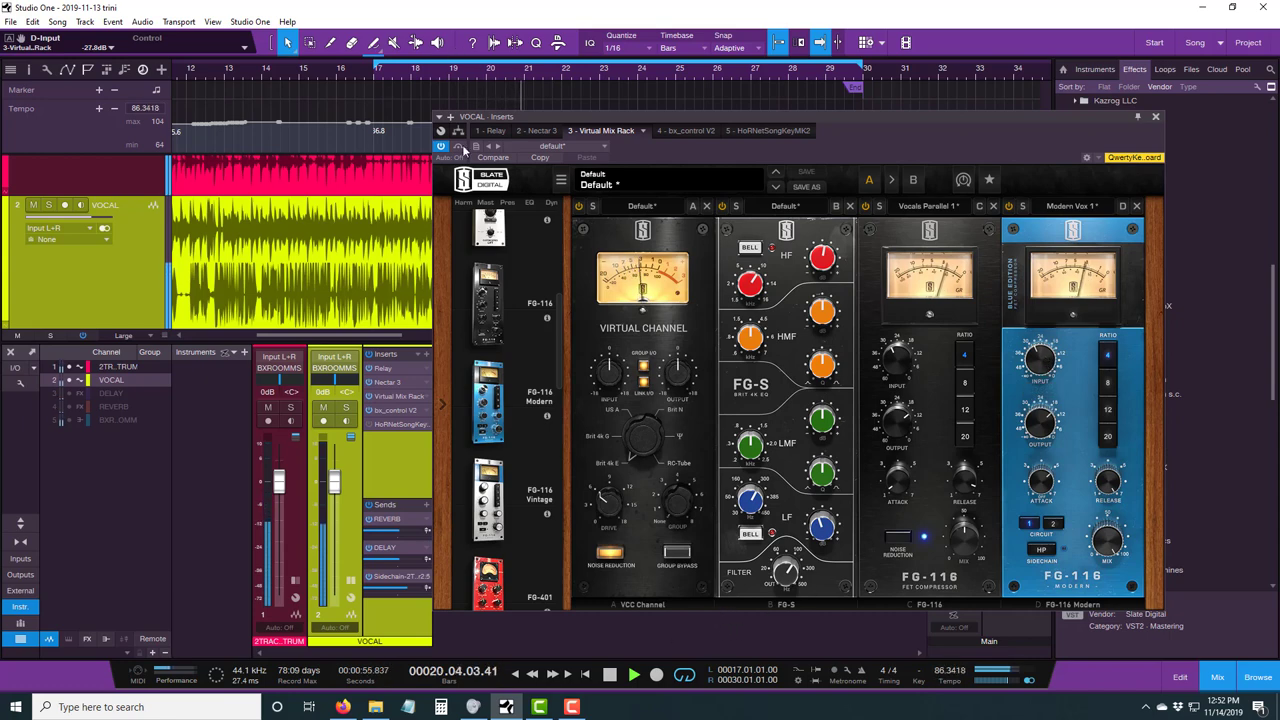
click(610, 675)
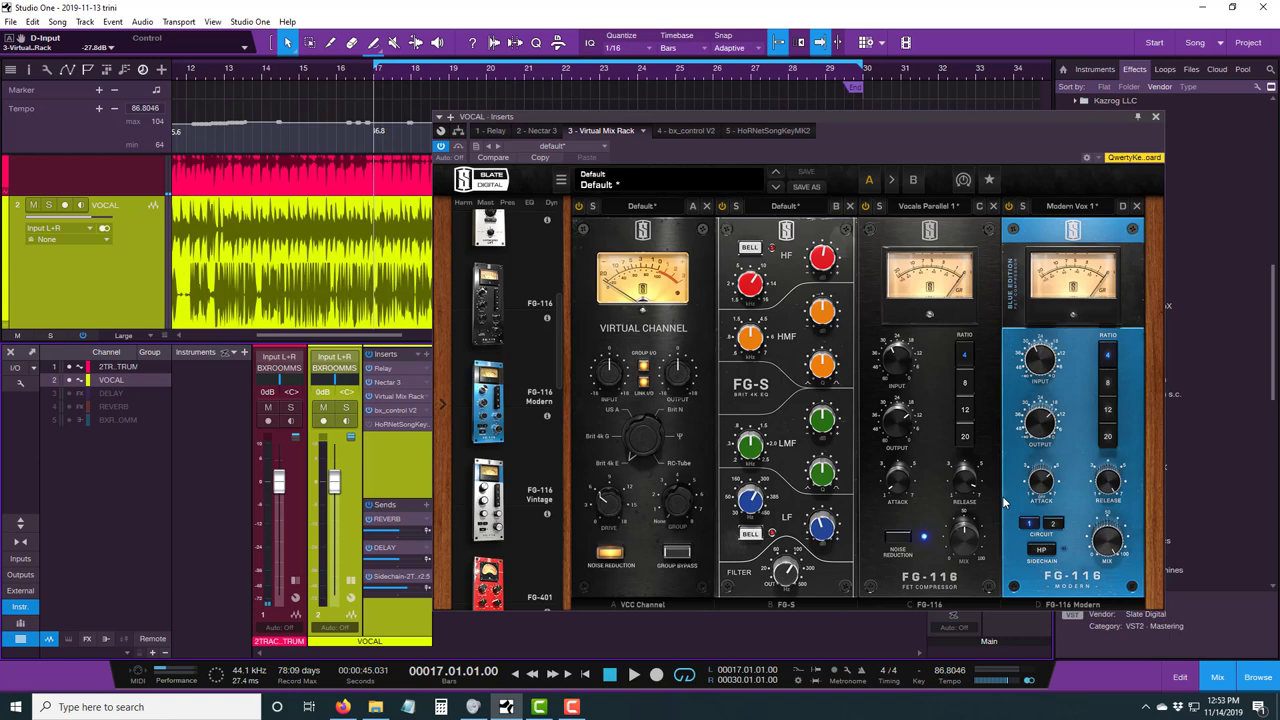
Play the vocal with the 2-track, comparing the whole four-module Virtual Mix Rack bypassed and active
click(458, 147)
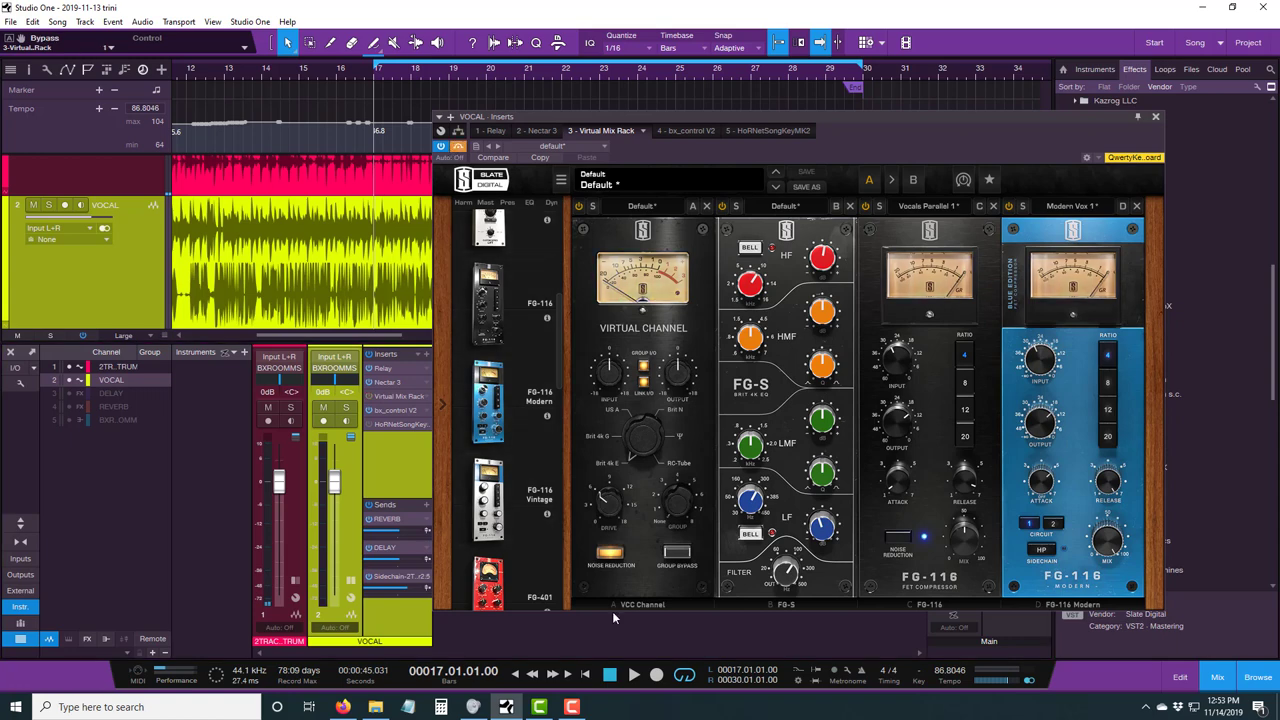
click(634, 675)
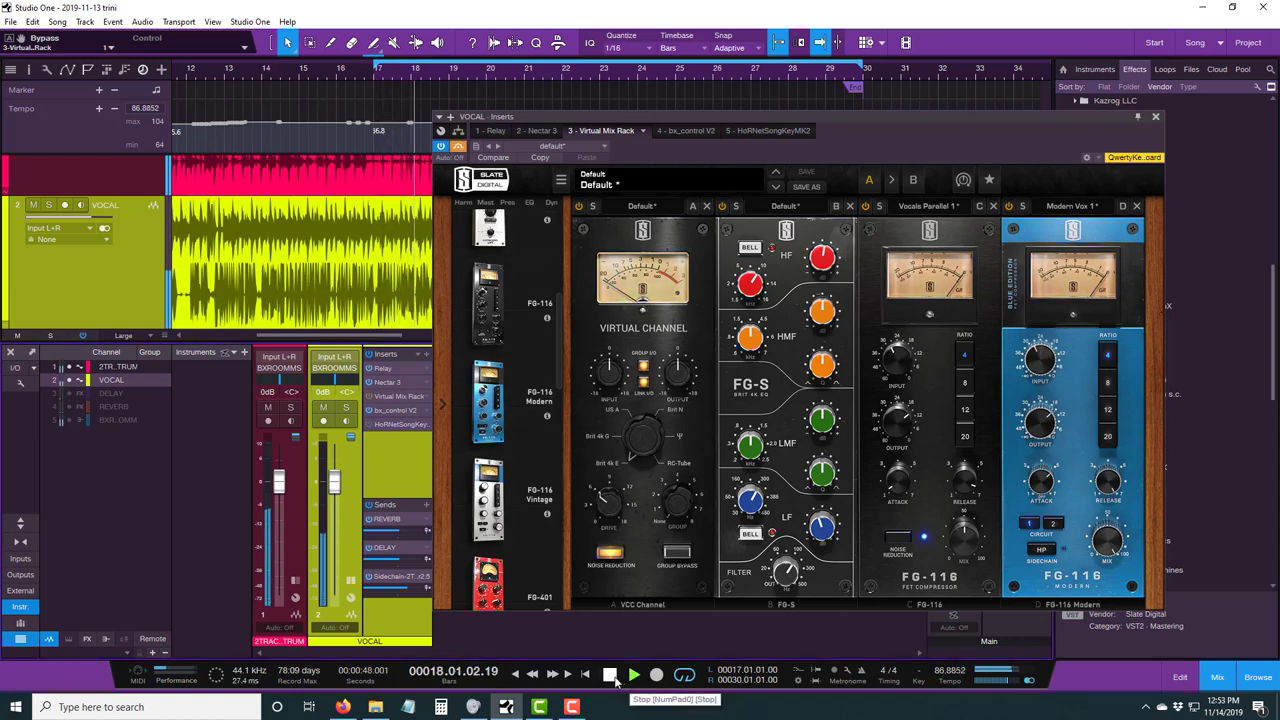
click(611, 676)
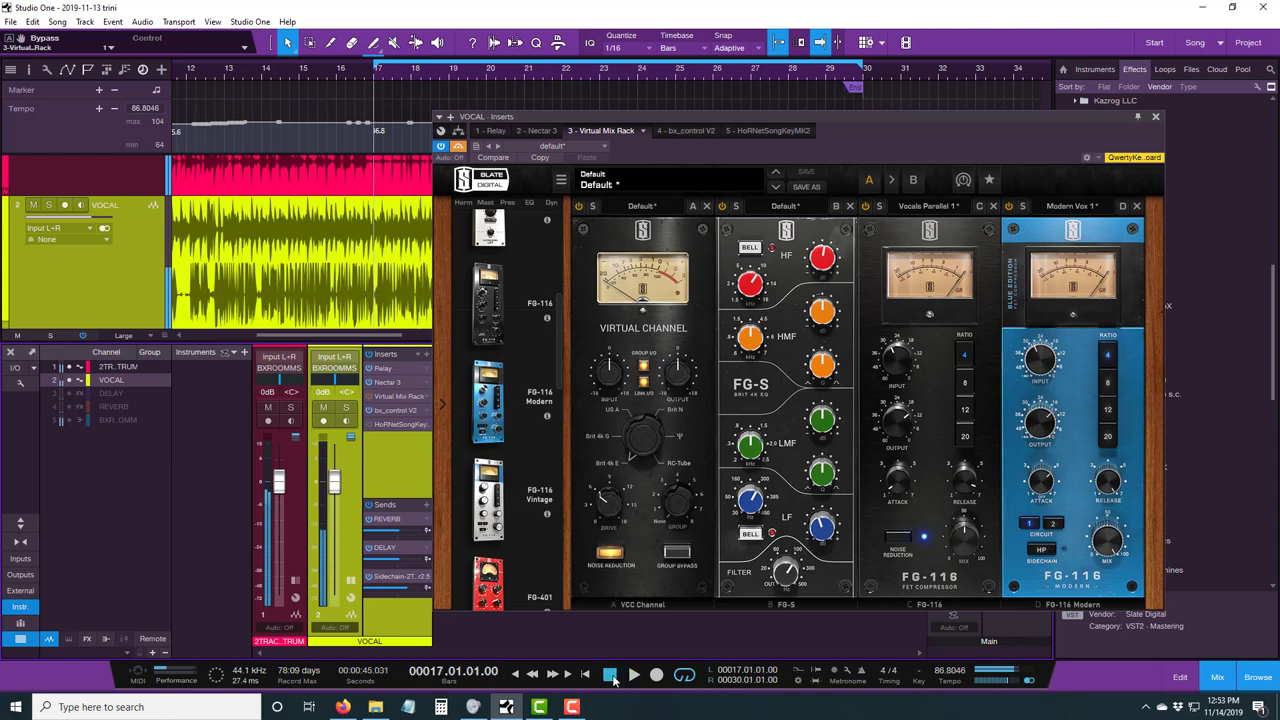
click(460, 148)
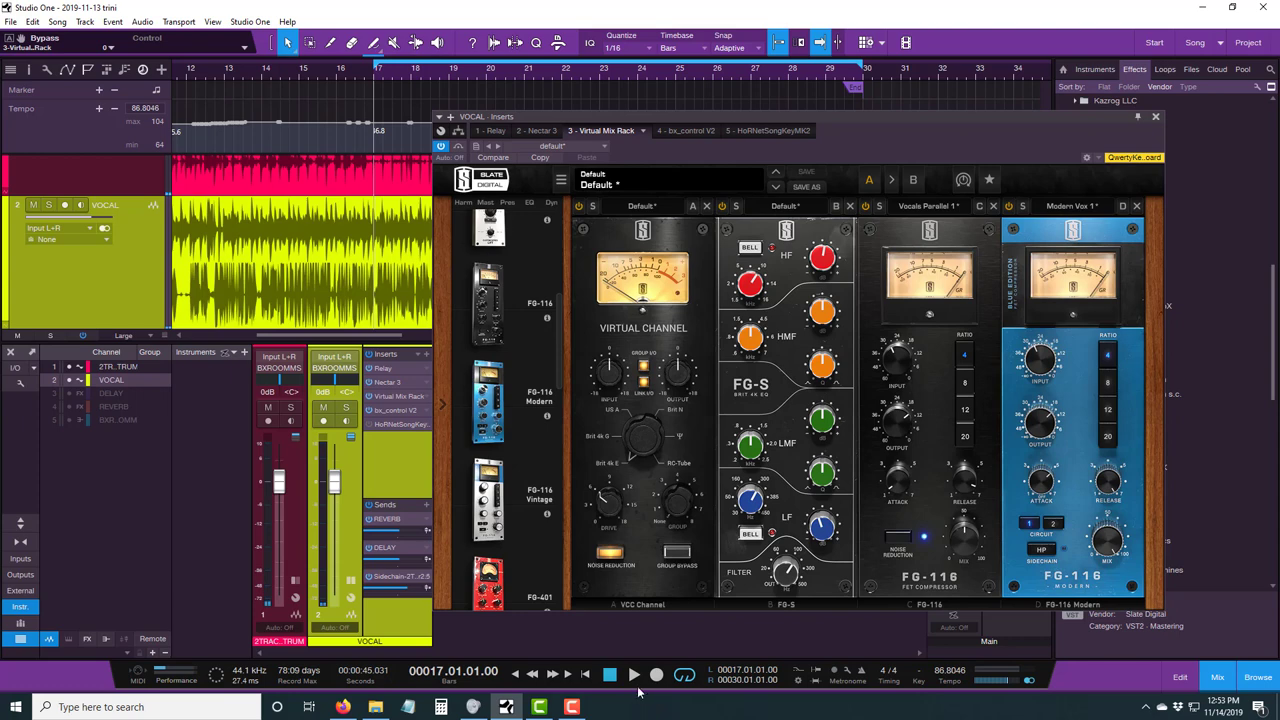
click(633, 675)
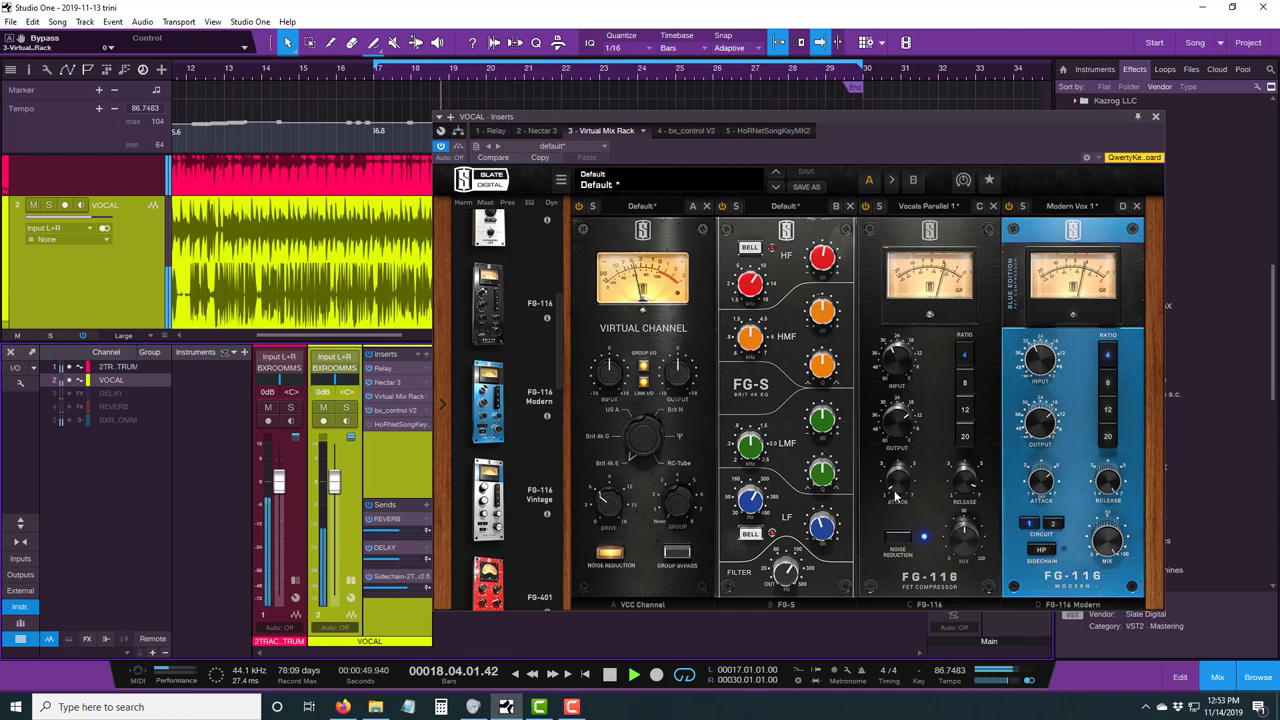
Check the FG-116 compressor's attack, release and input settings during playback, and stop the song
mouse_move(896, 500)
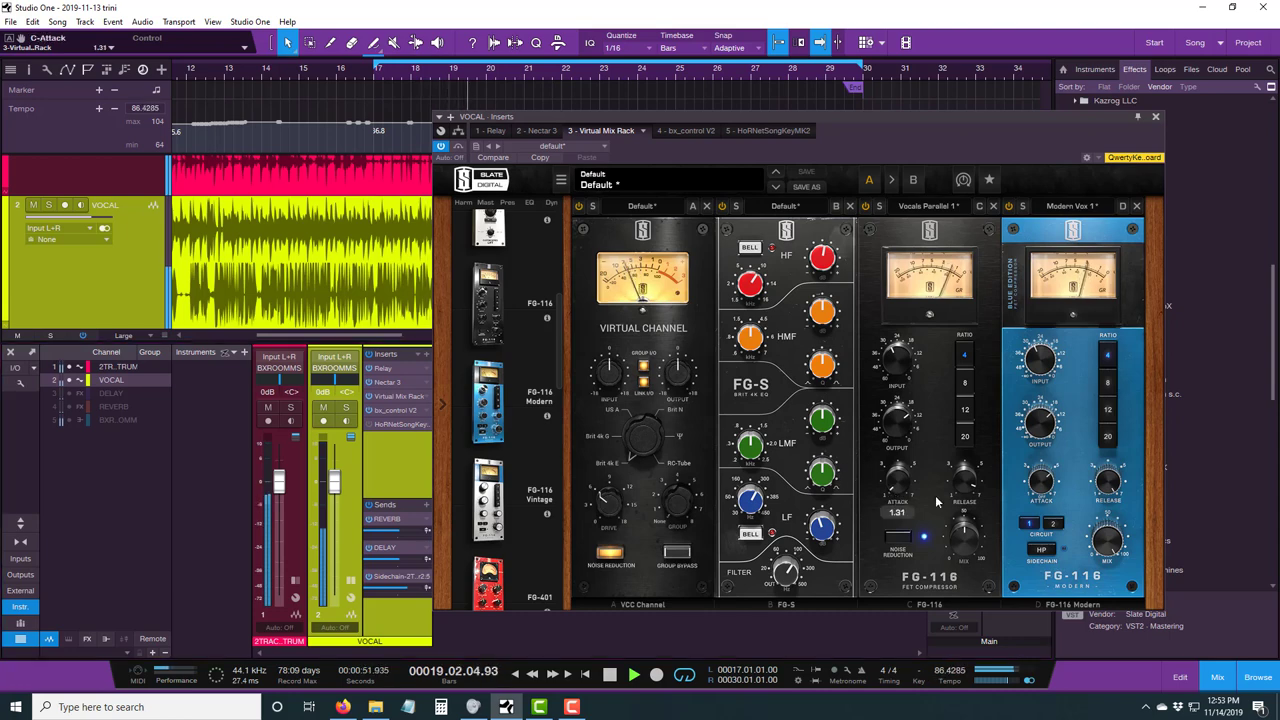
mouse_move(960, 502)
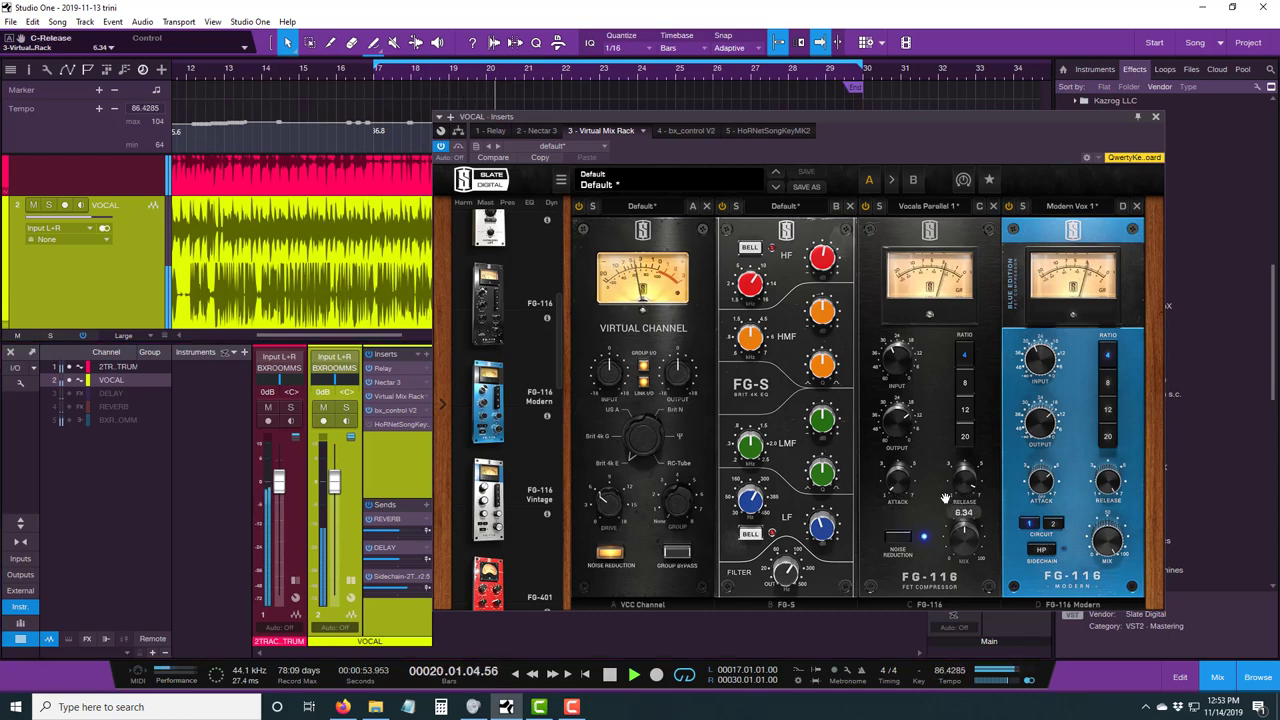
mouse_move(902, 370)
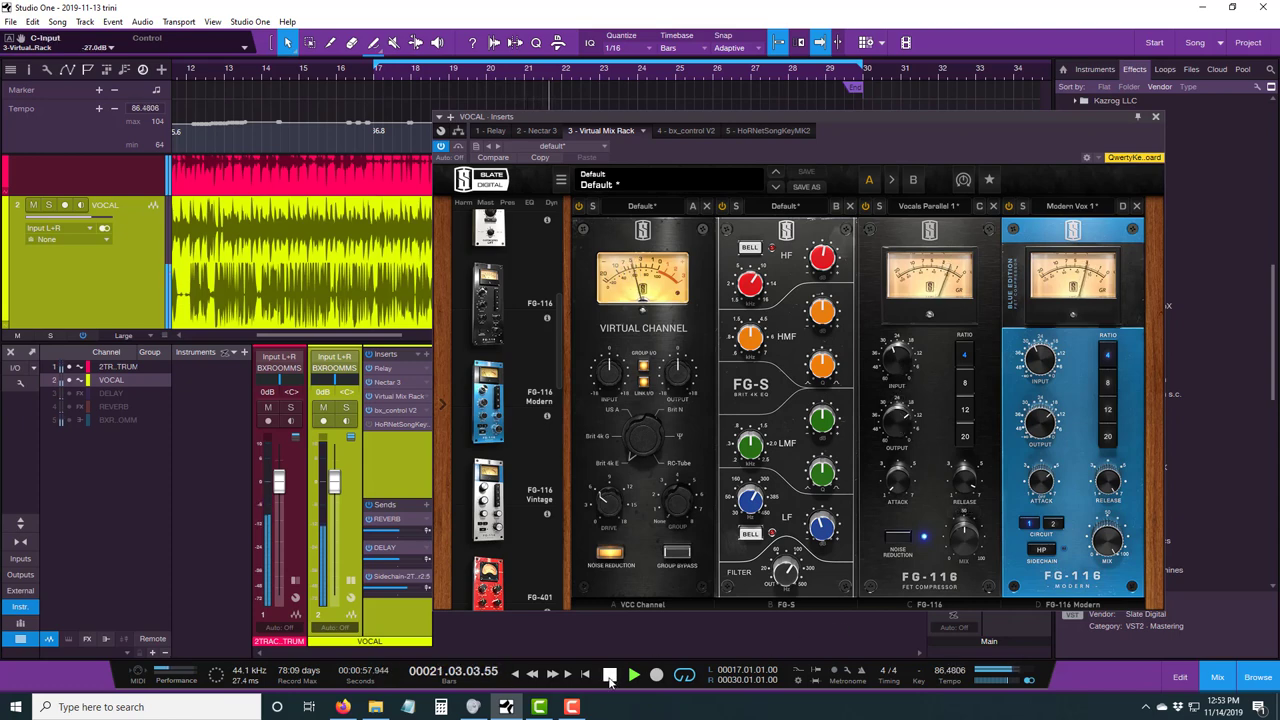
click(610, 676)
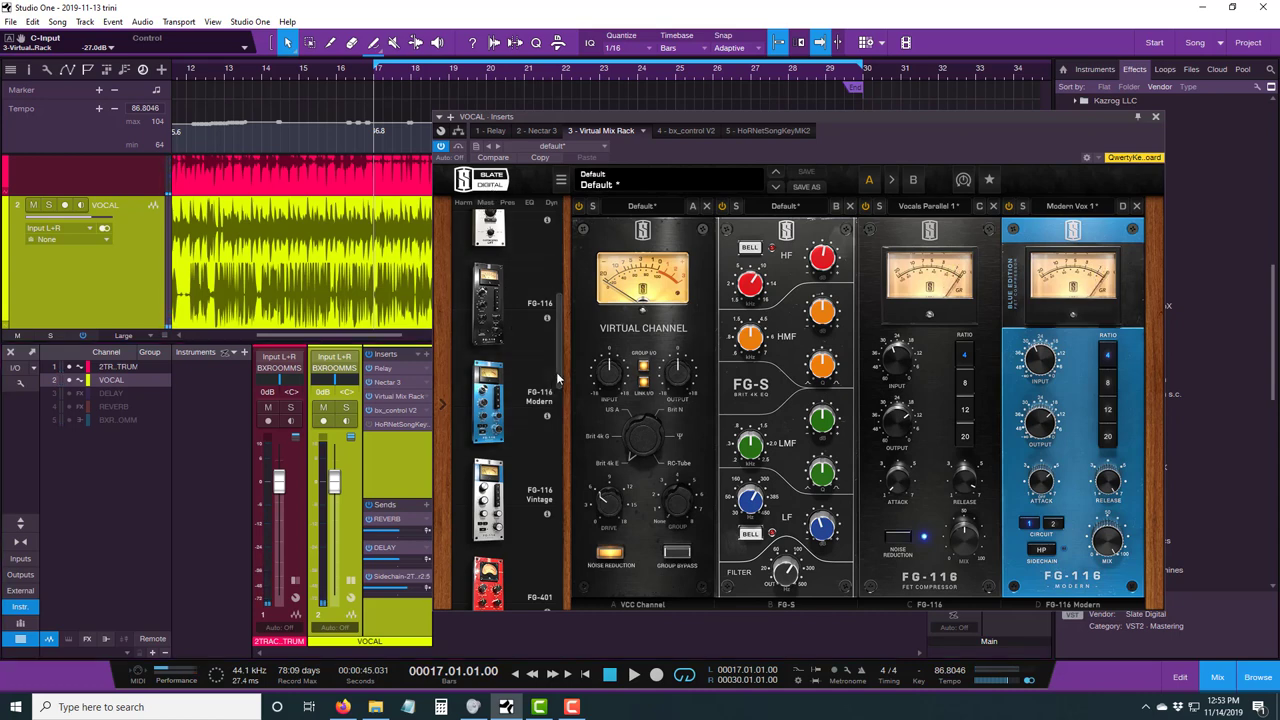
Load the Revival module from the module list into slot E, after the FG-116 Modern
drag(556, 372, 556, 520)
scroll(554, 524, down, 3)
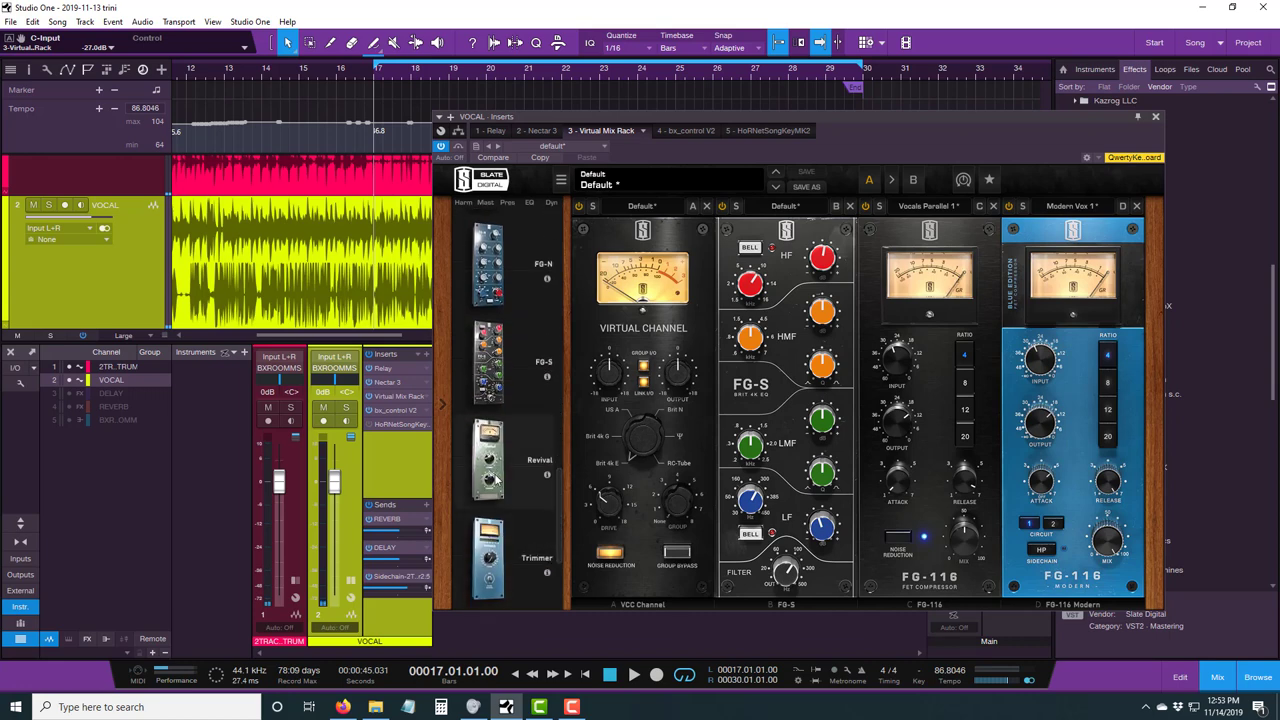
drag(496, 480, 1197, 460)
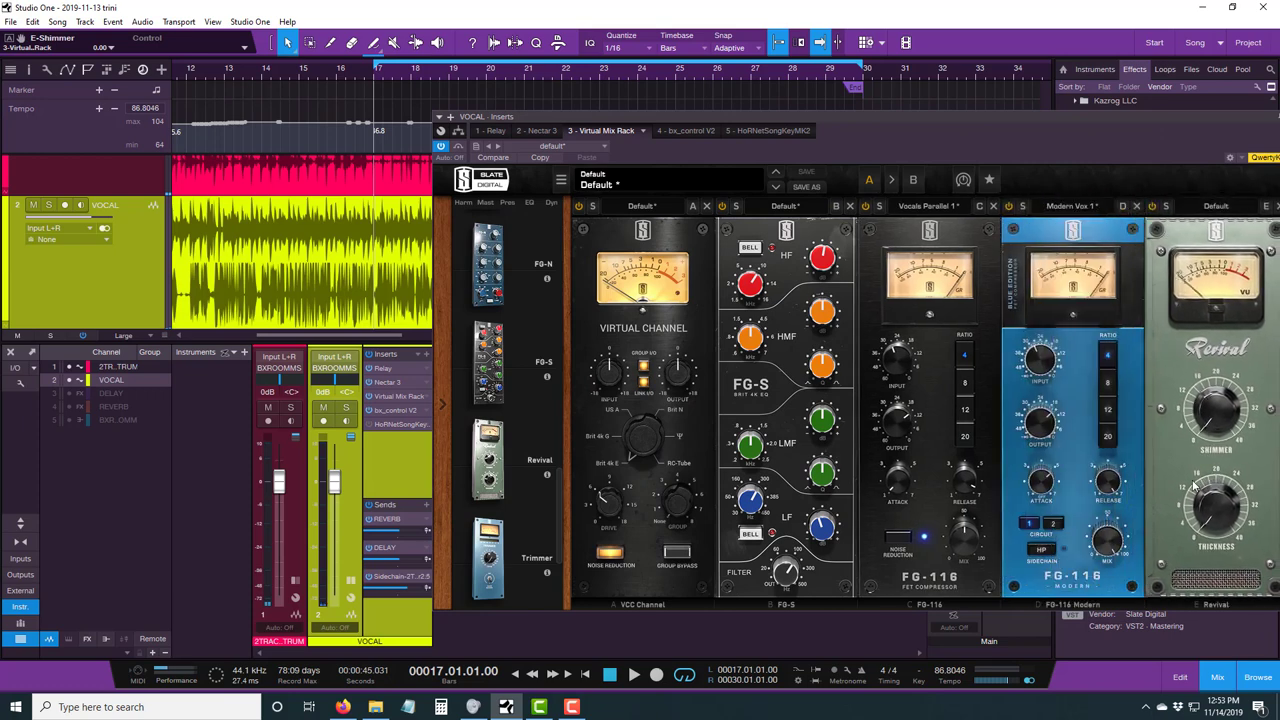
mouse_move(1196, 453)
Adjust Revival's Shimmer during playback, auditioning it at 38.5 and bringing it down to 12.5
drag(1219, 431, 1218, 425)
click(634, 675)
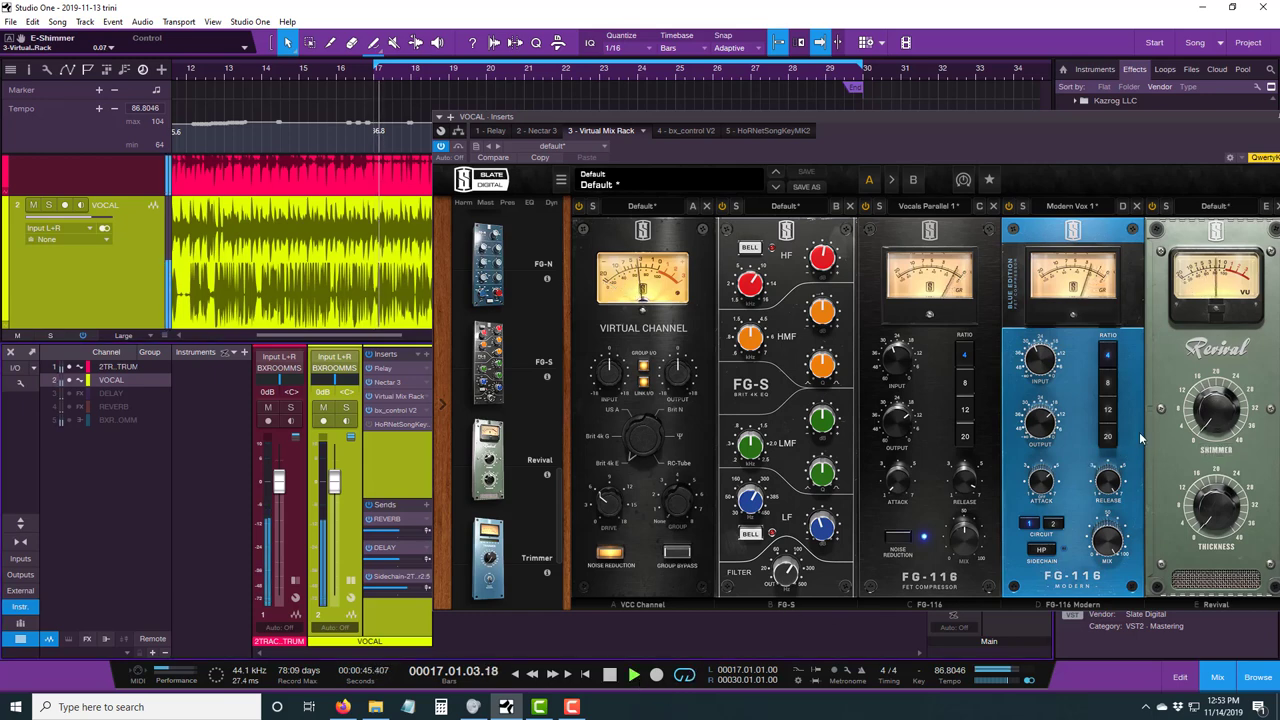
drag(1217, 410, 1237, 270)
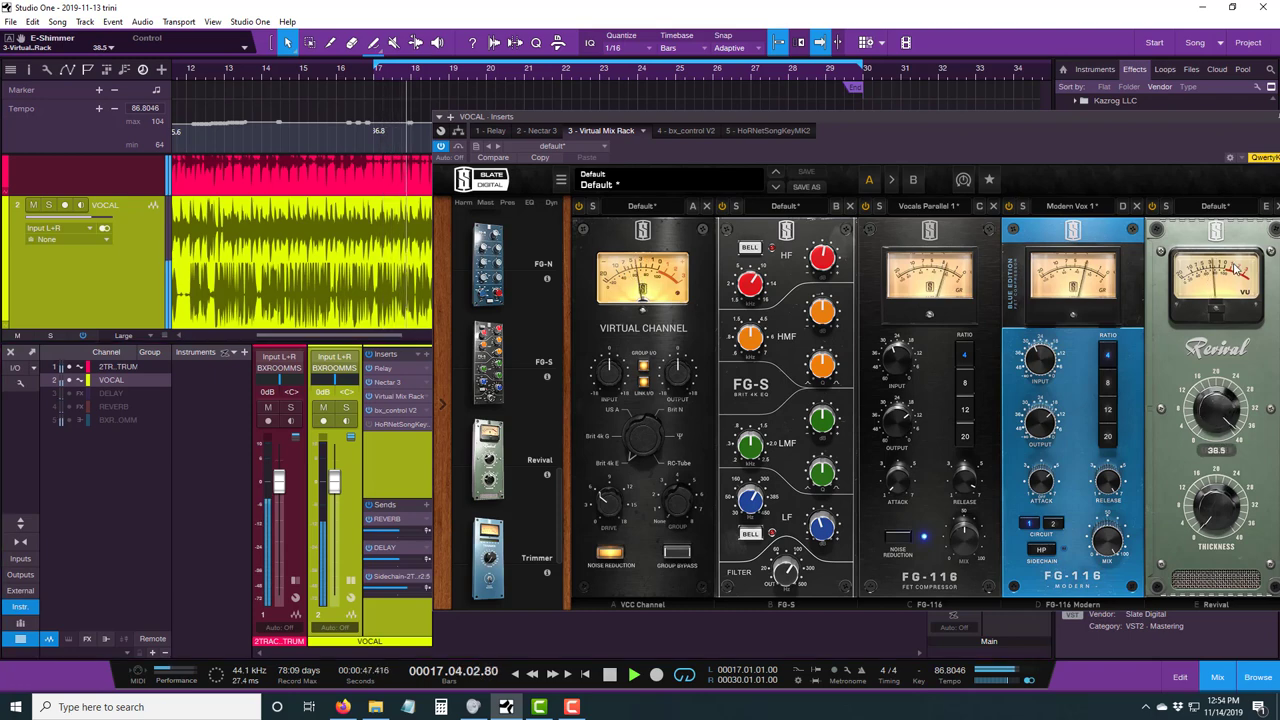
click(609, 676)
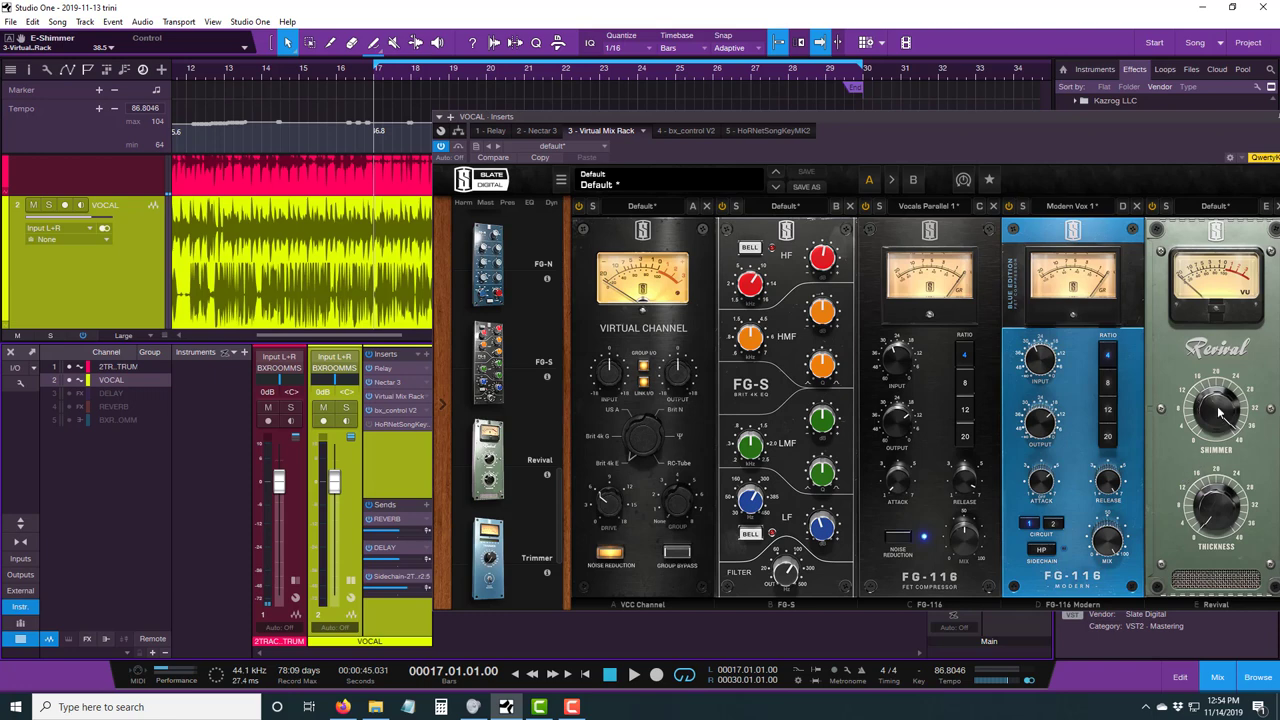
click(634, 675)
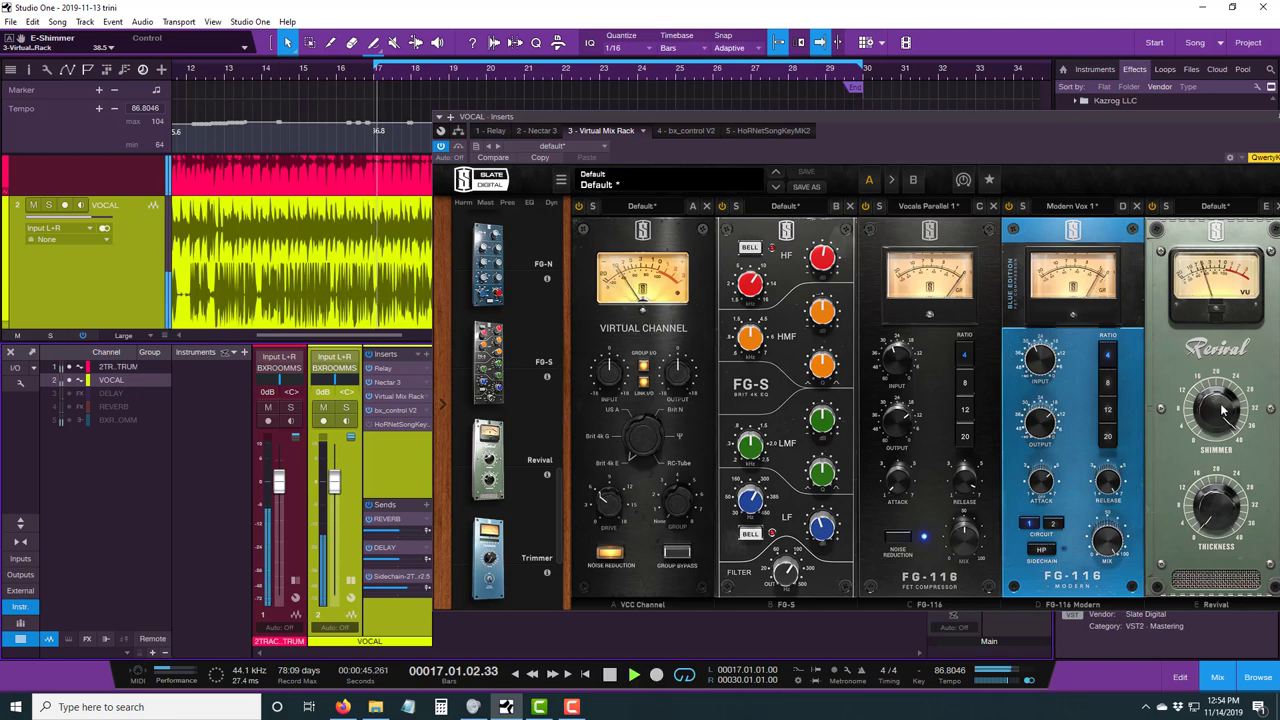
drag(1212, 405, 1210, 440)
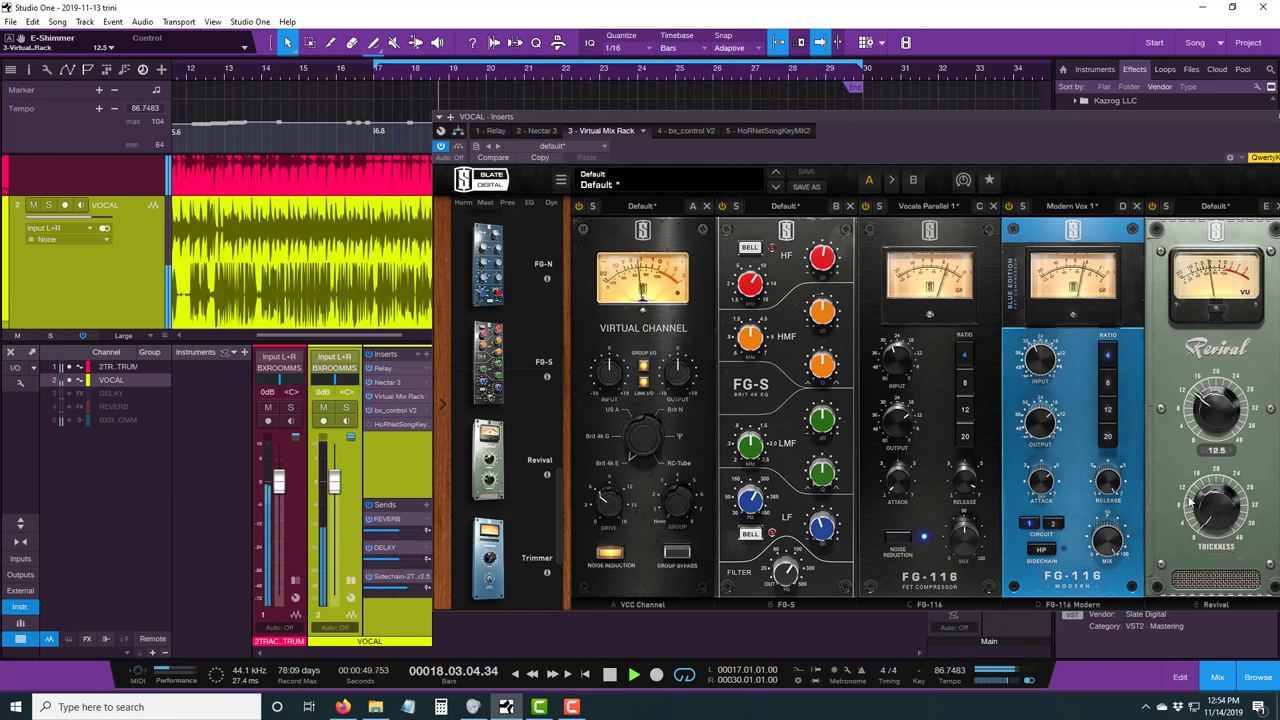
click(607, 680)
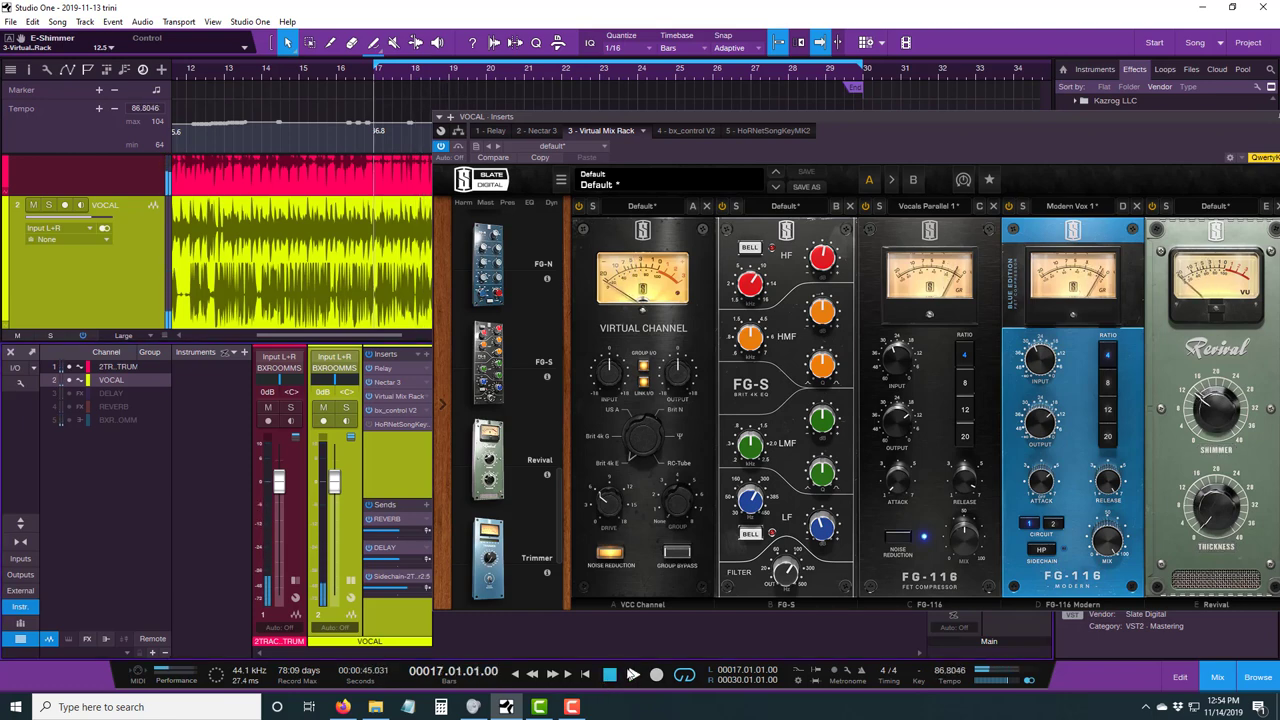
Set Revival's Thickness to about 1.65 and audition the opening section with the module bypassed and active
mouse_move(1222, 512)
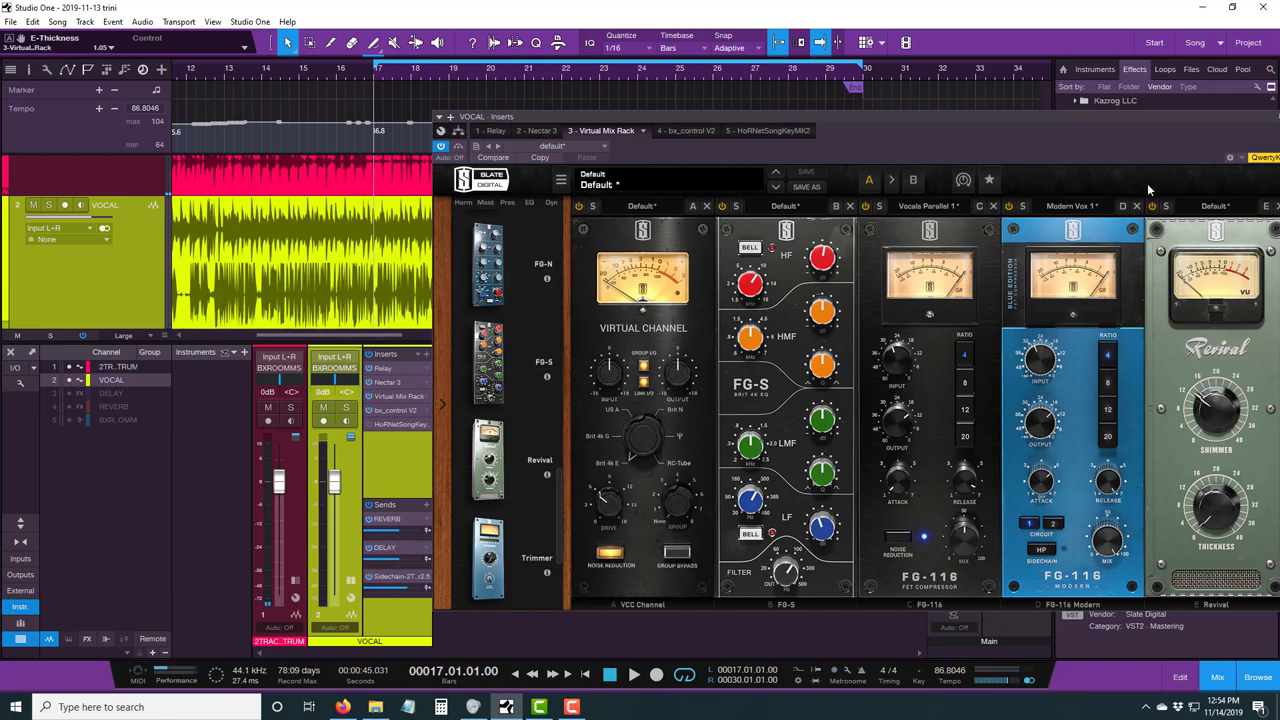
click(1155, 208)
click(633, 674)
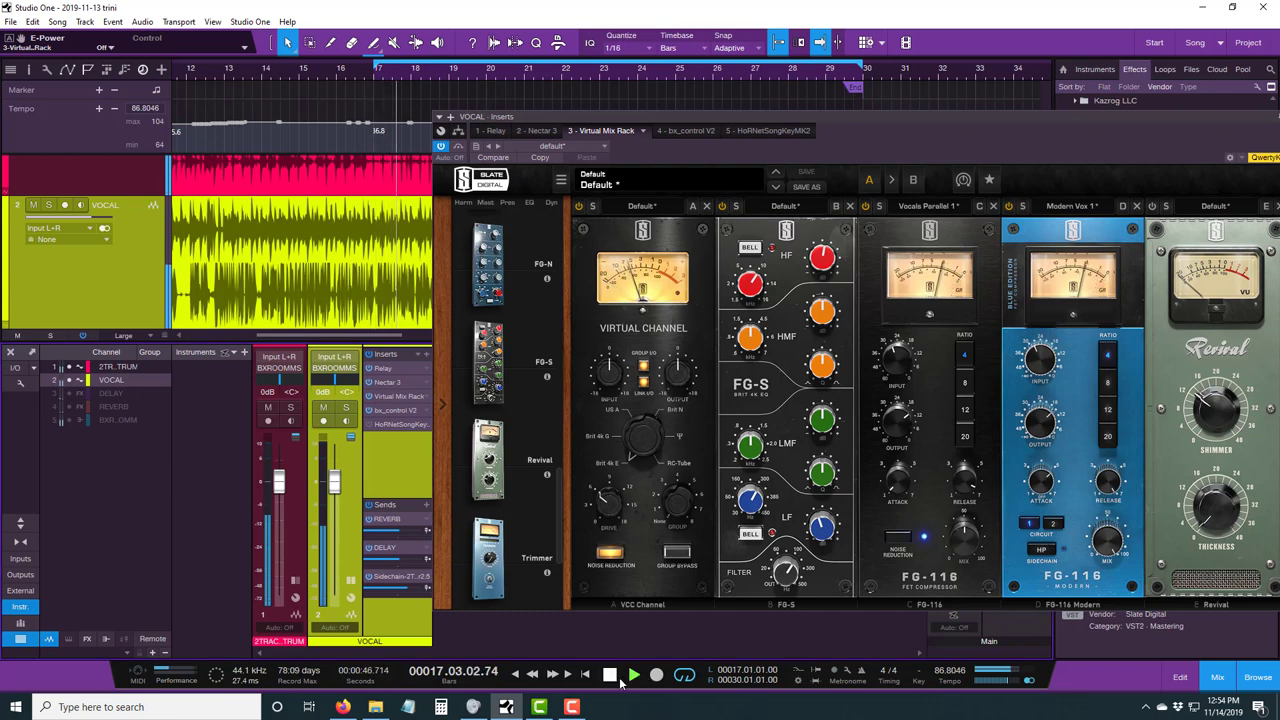
click(610, 676)
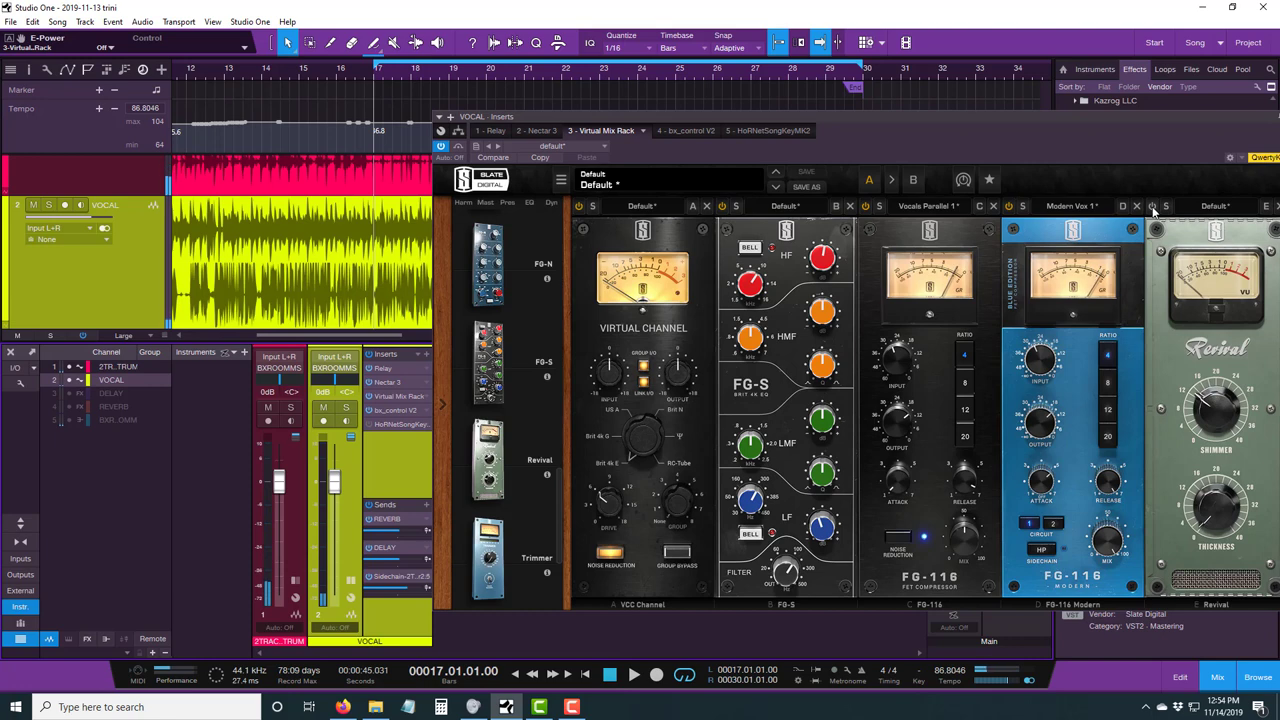
click(633, 675)
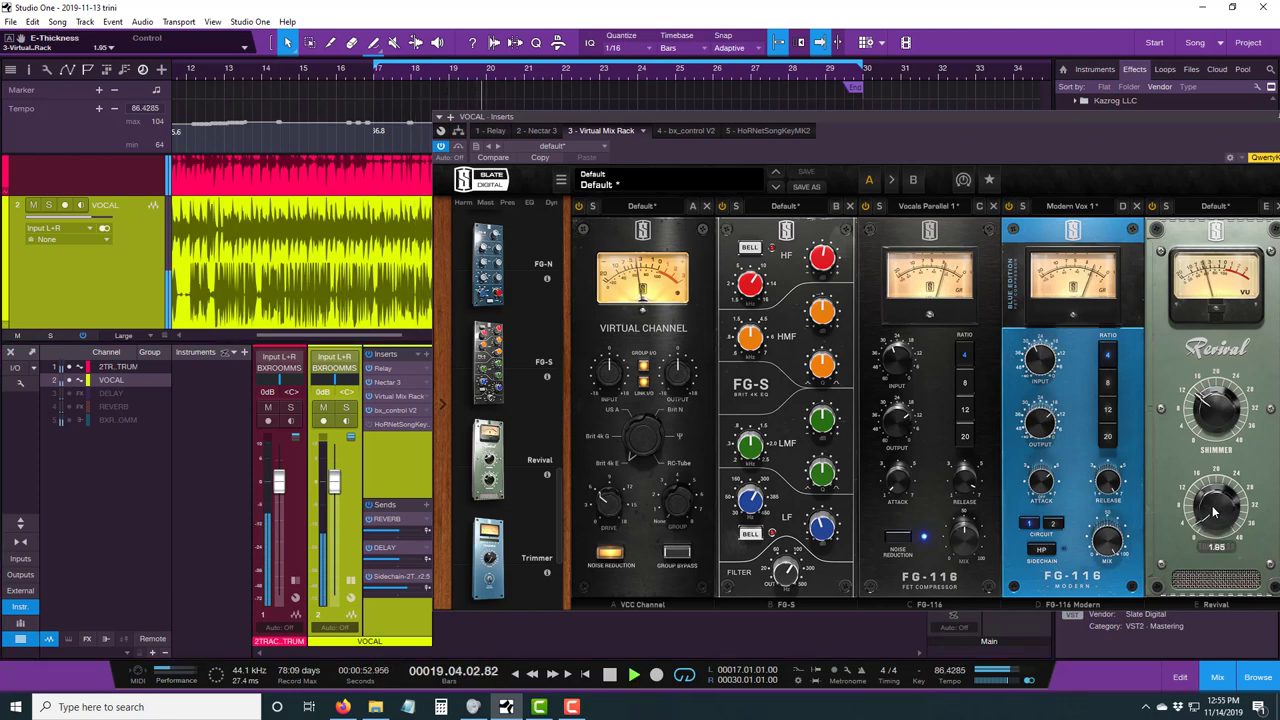
scroll(1218, 512, up, 3)
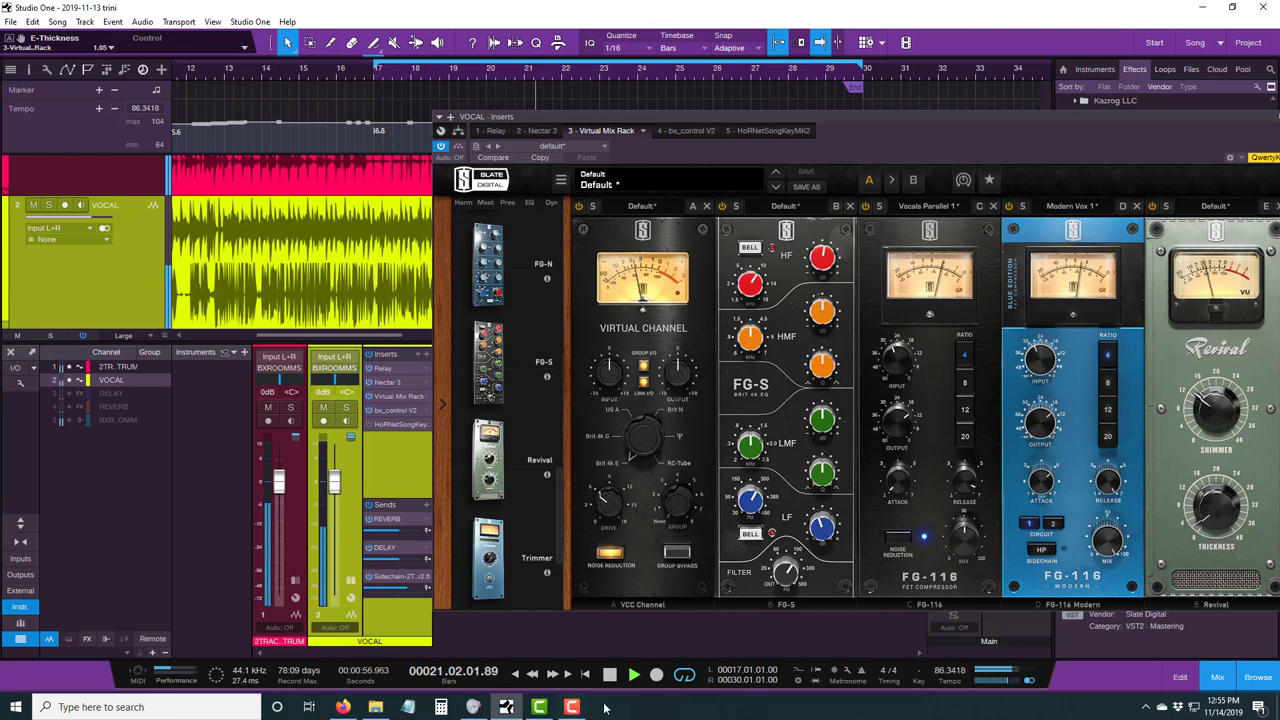
click(609, 675)
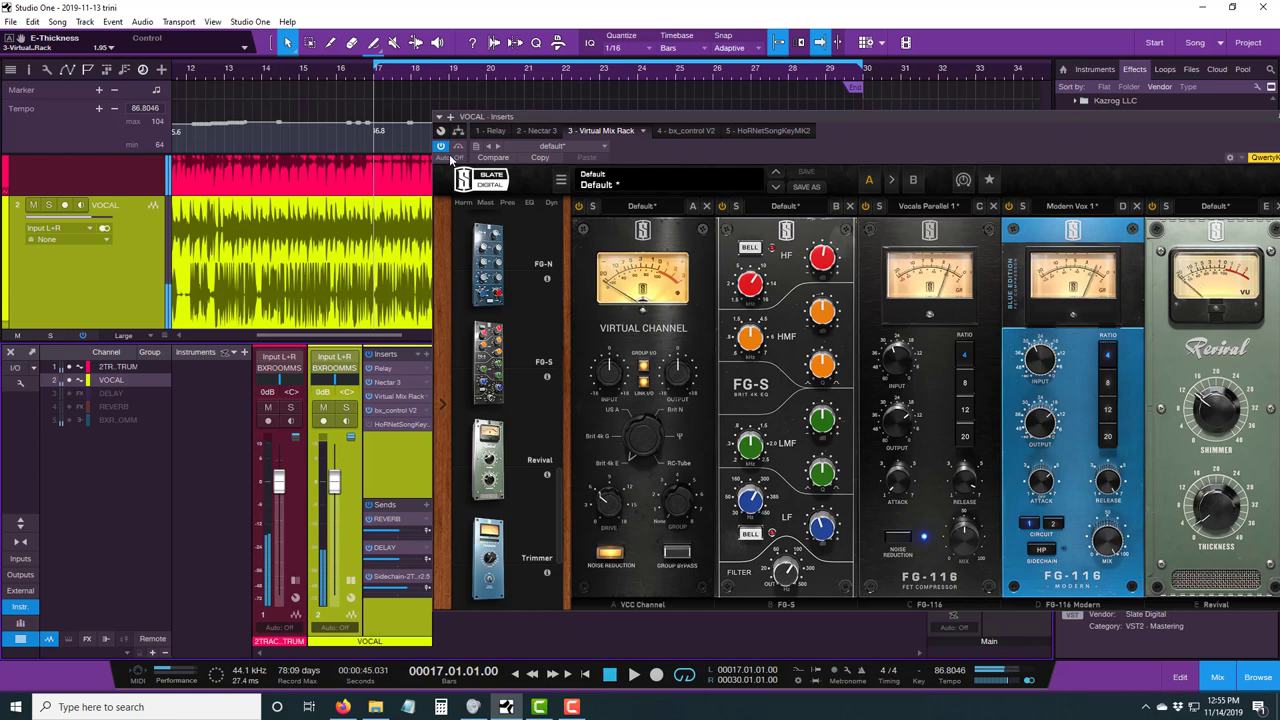
Compare the five-module Virtual Mix Rack bypassed and active by playing the opening section each way
click(457, 147)
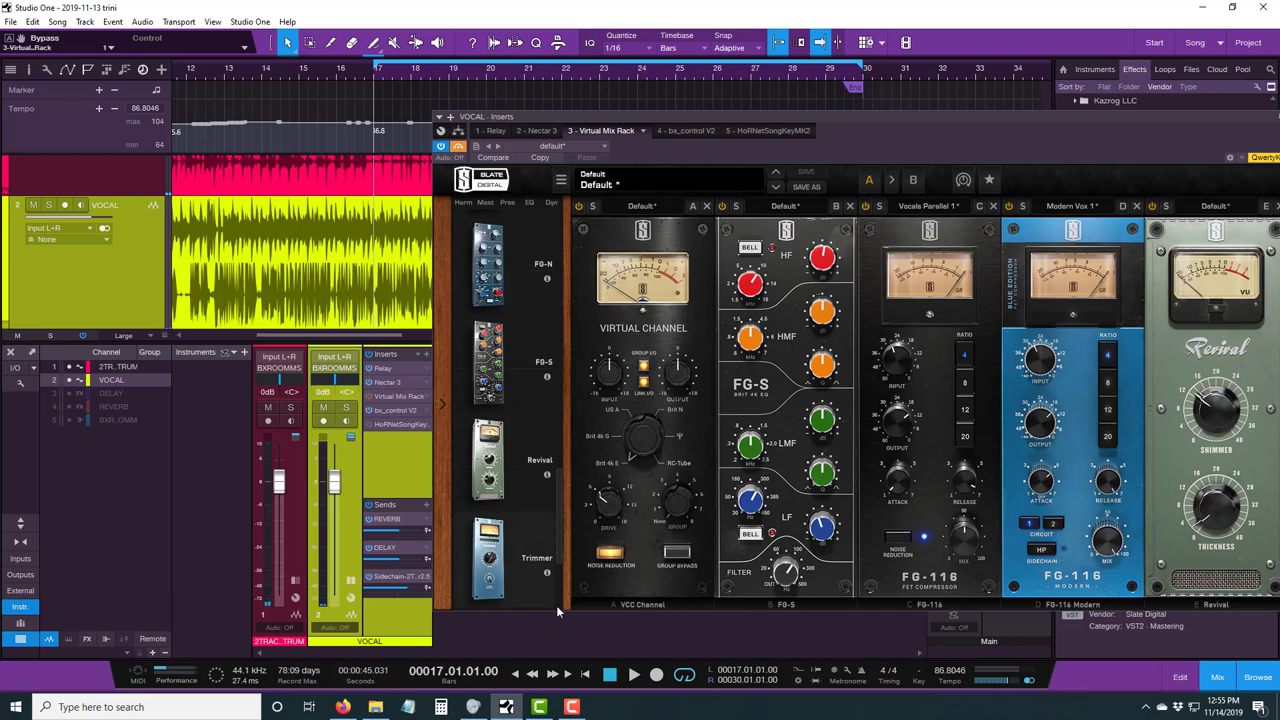
click(628, 673)
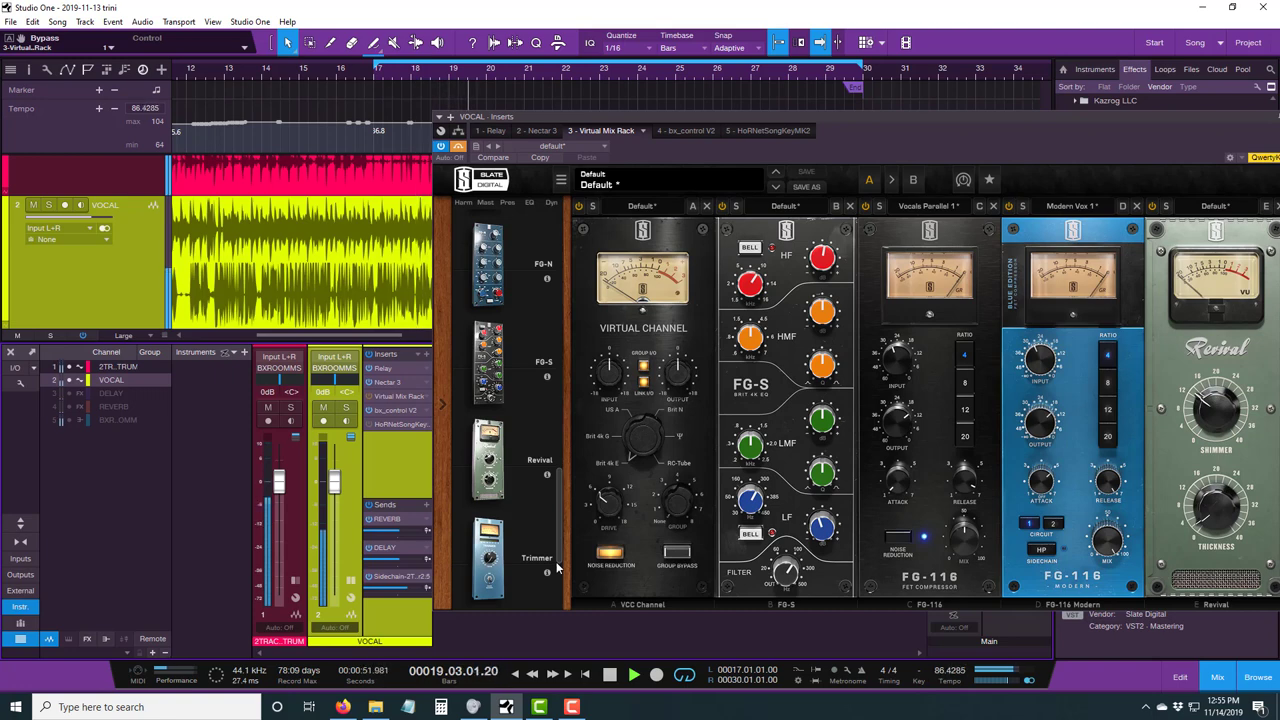
click(610, 676)
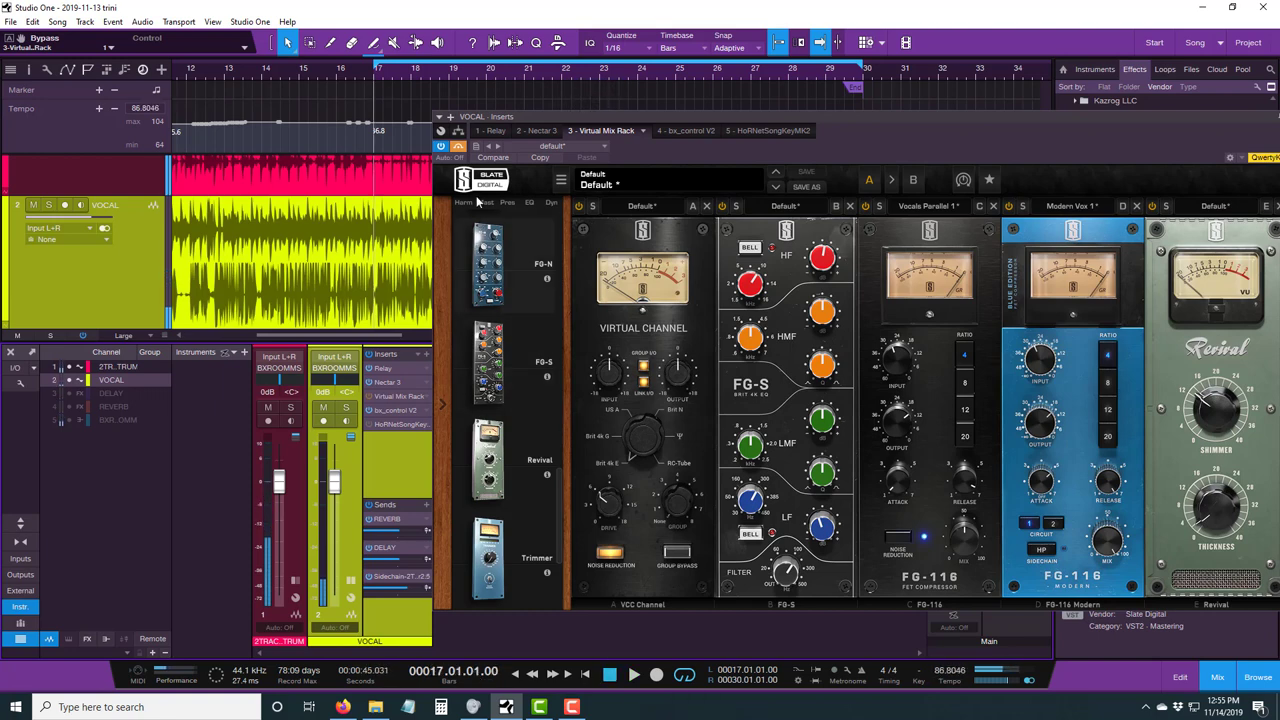
click(452, 148)
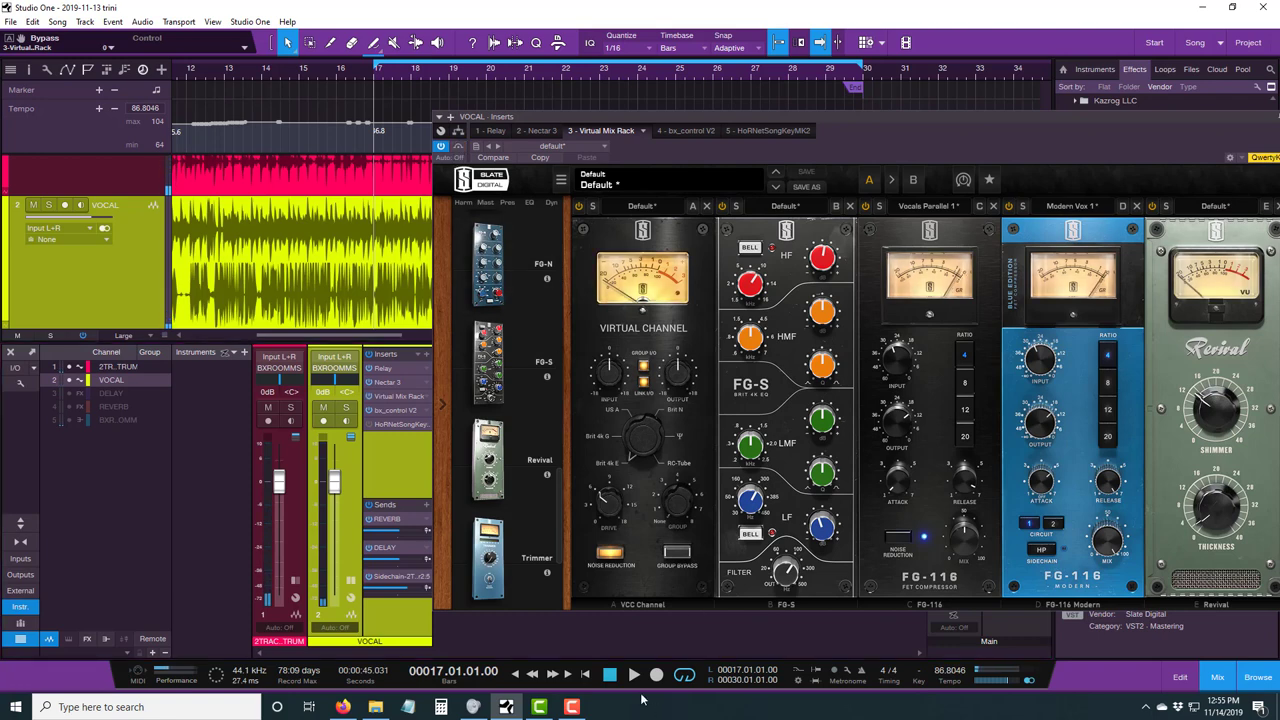
click(633, 676)
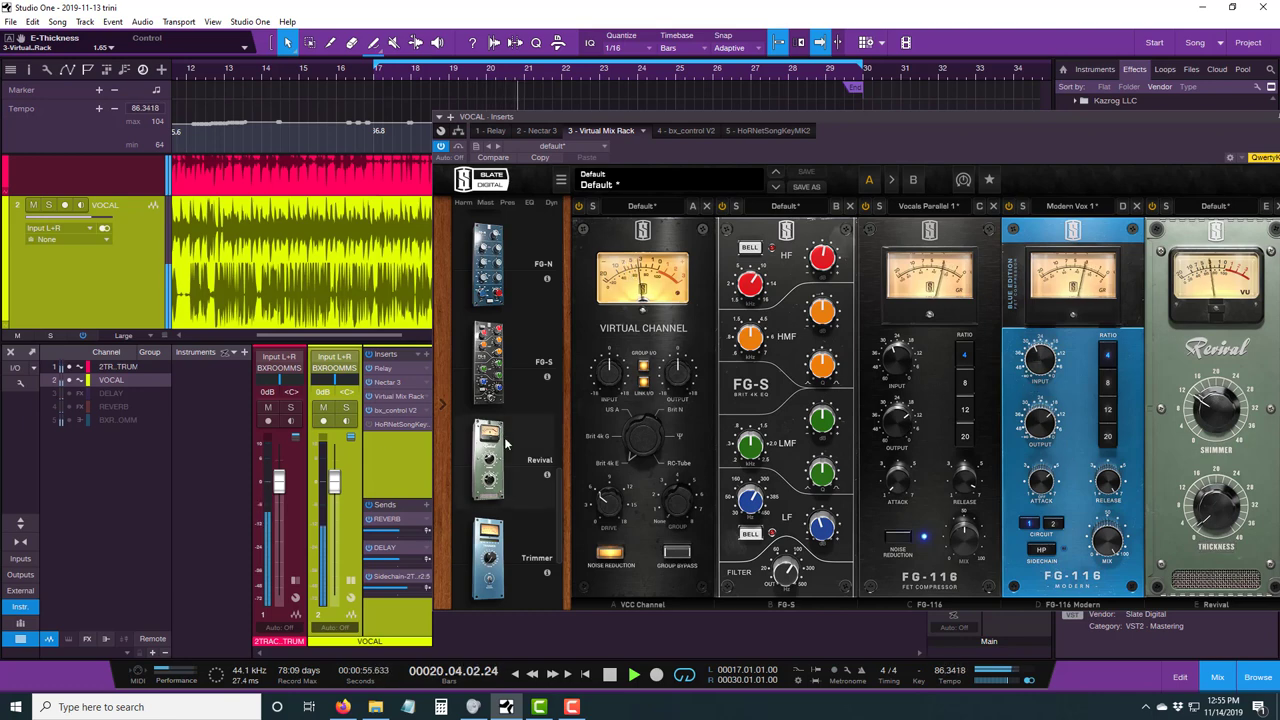
click(610, 676)
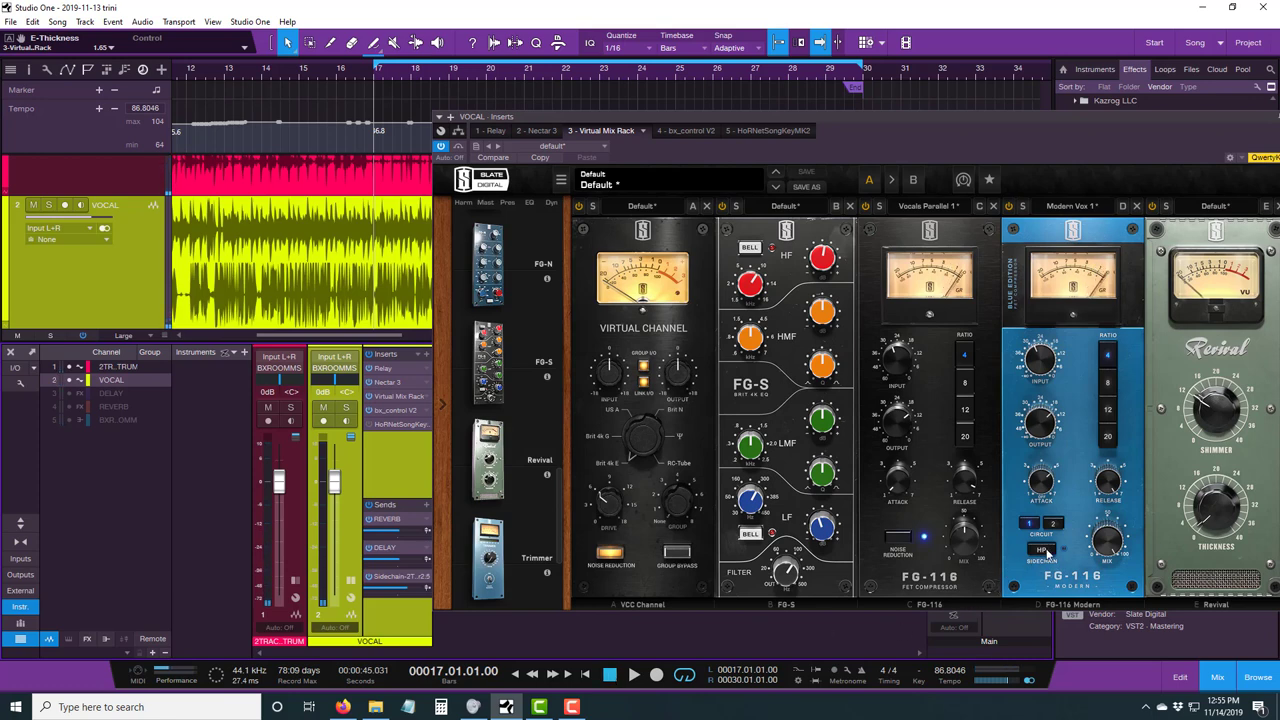
Enable the HP sidechain filter on the FG-116 Modern and audition it with the mix
click(1044, 551)
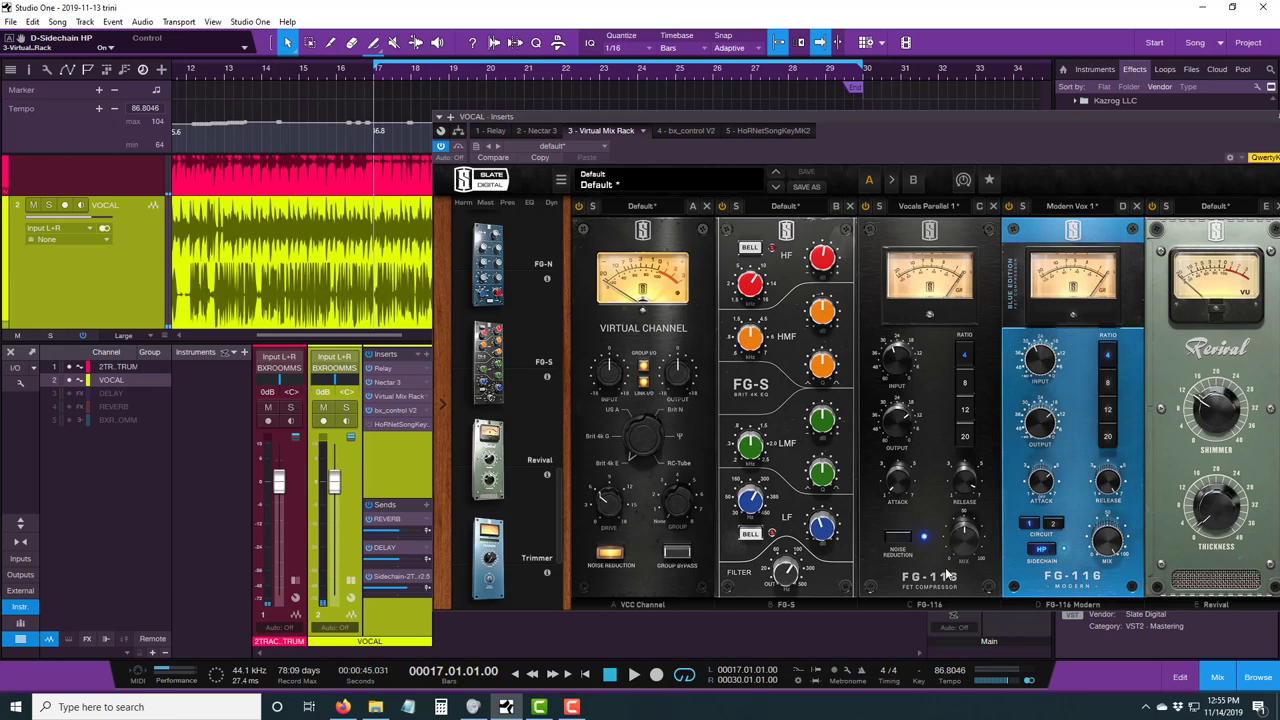
mouse_move(800, 584)
click(633, 676)
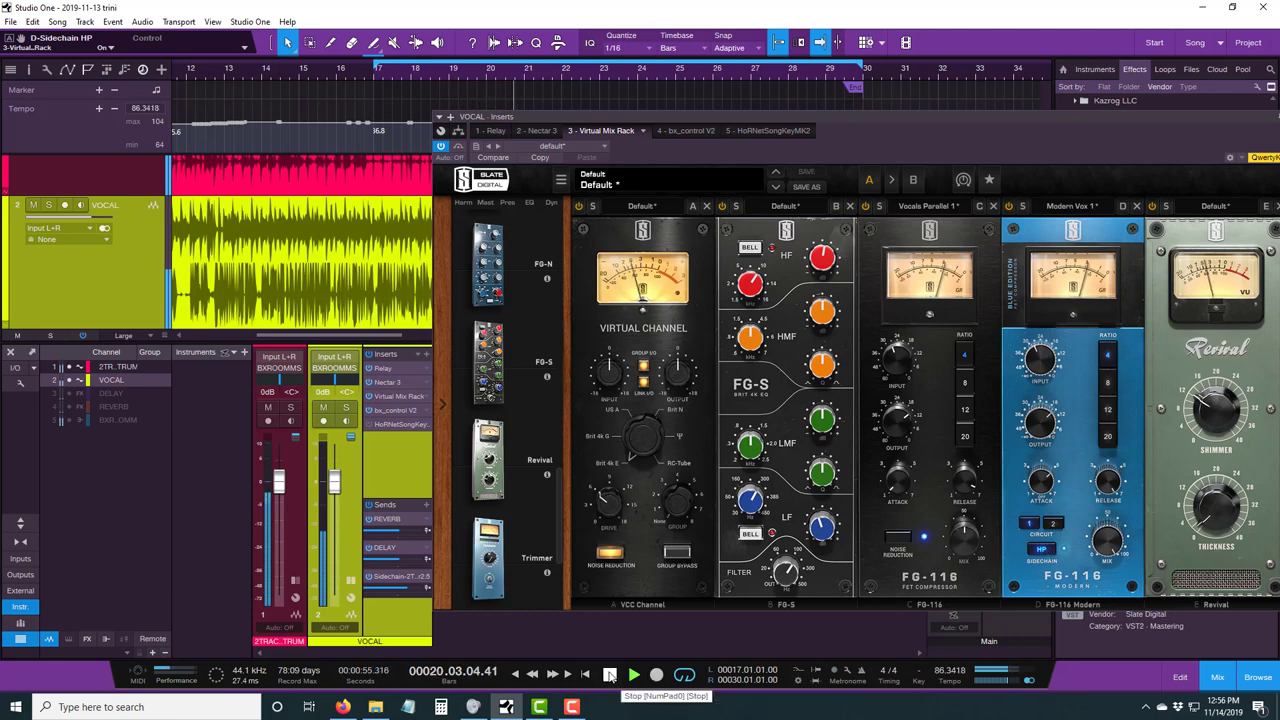
click(609, 675)
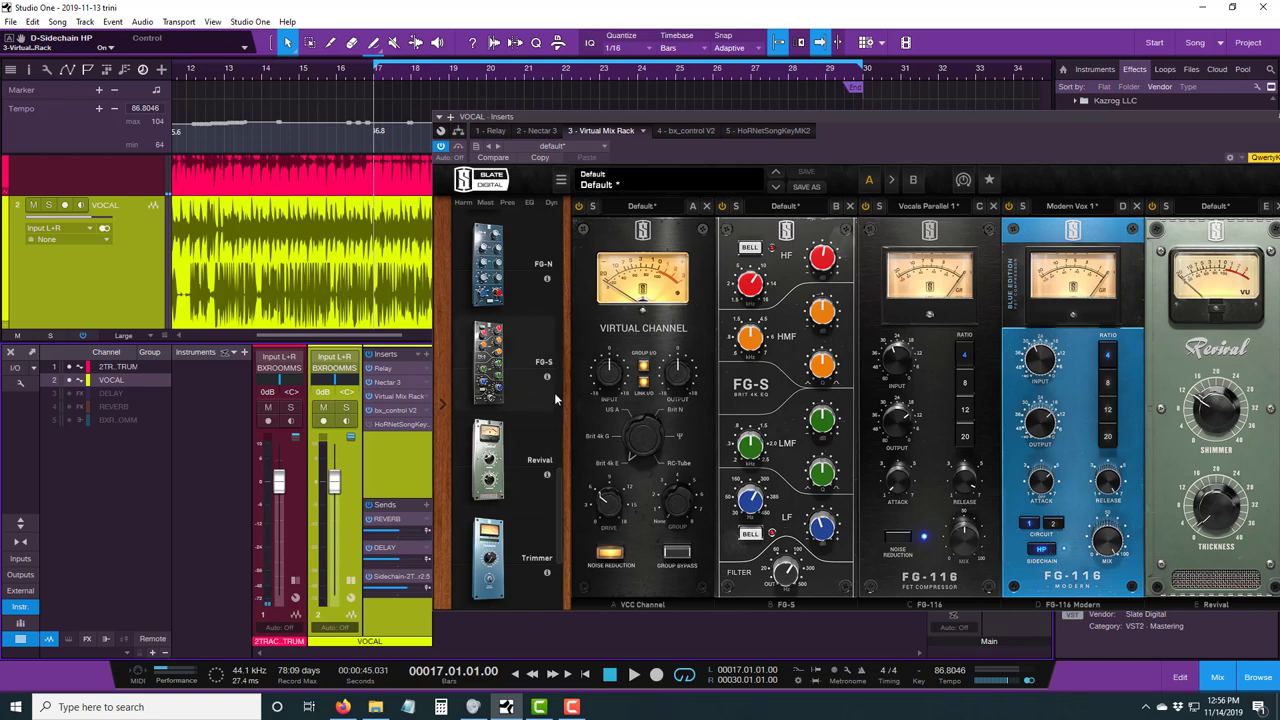
Set the Virtual Channel input to -4.10 dB while playing the vocal with the 2-track
mouse_move(607, 385)
click(632, 676)
drag(606, 376, 600, 393)
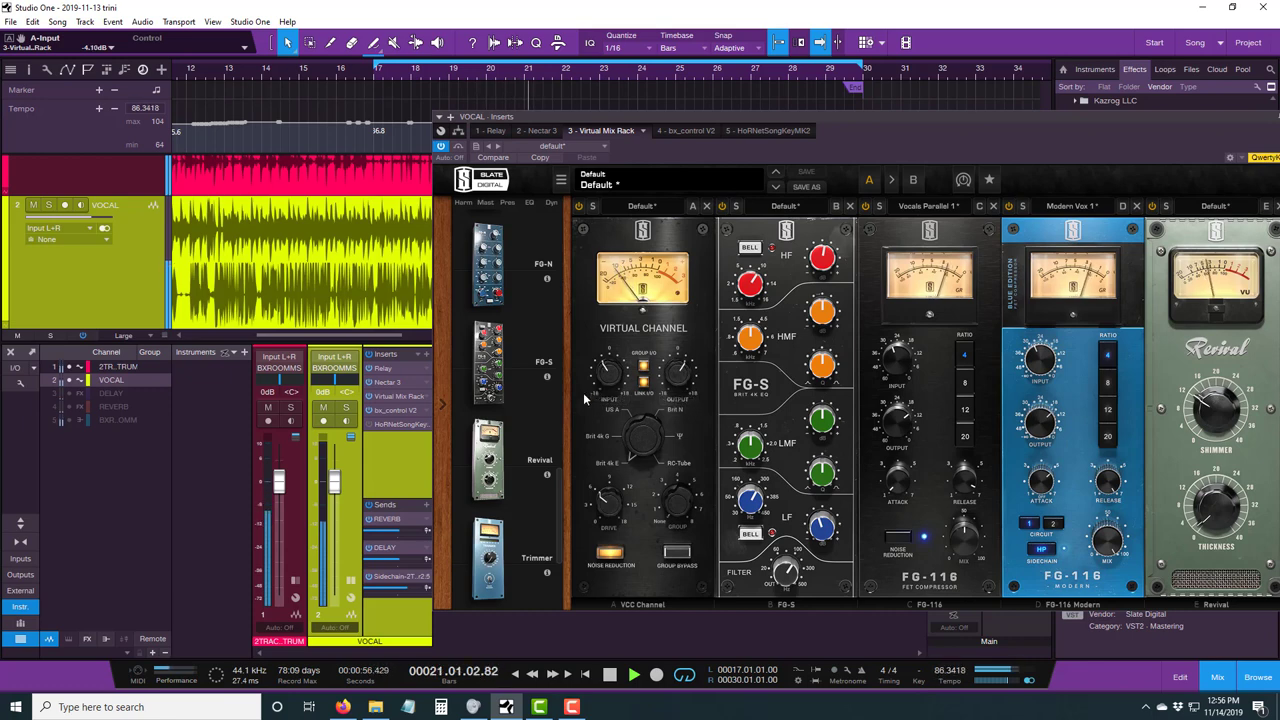
click(612, 677)
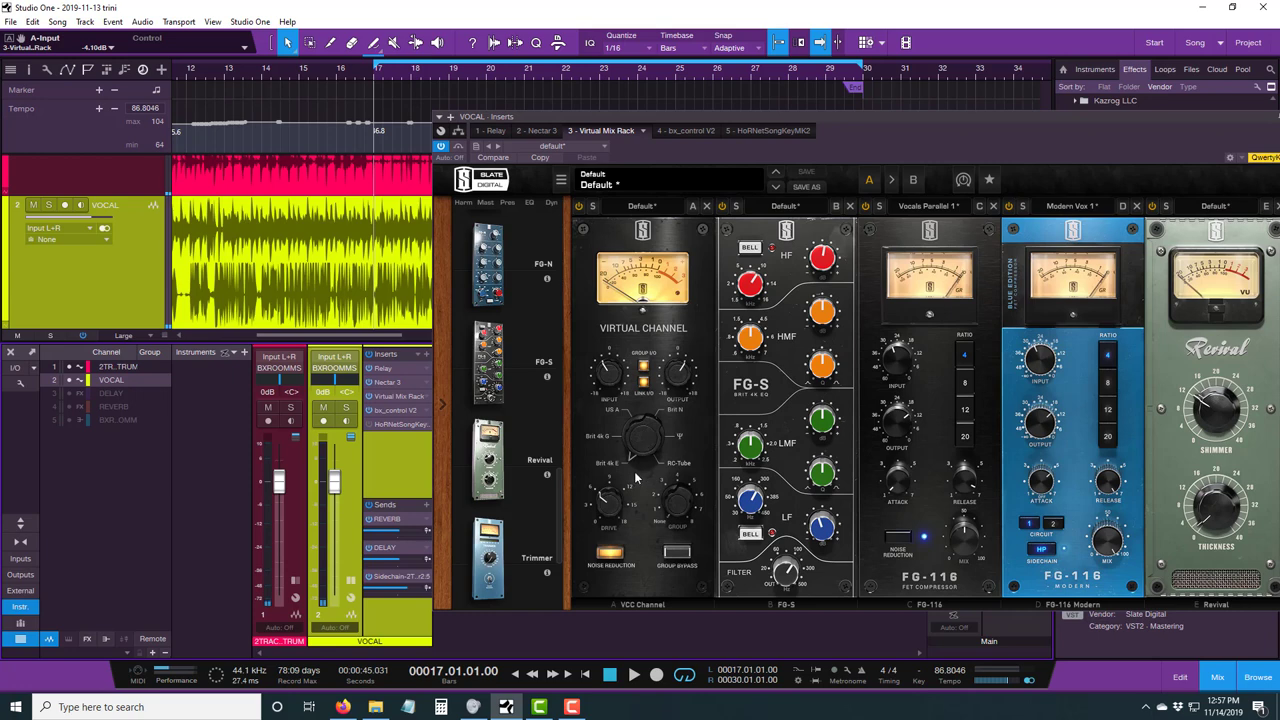
Audition console models on the Virtual Channel during playback, including Brit 4k G, and select Brit N
key(space)
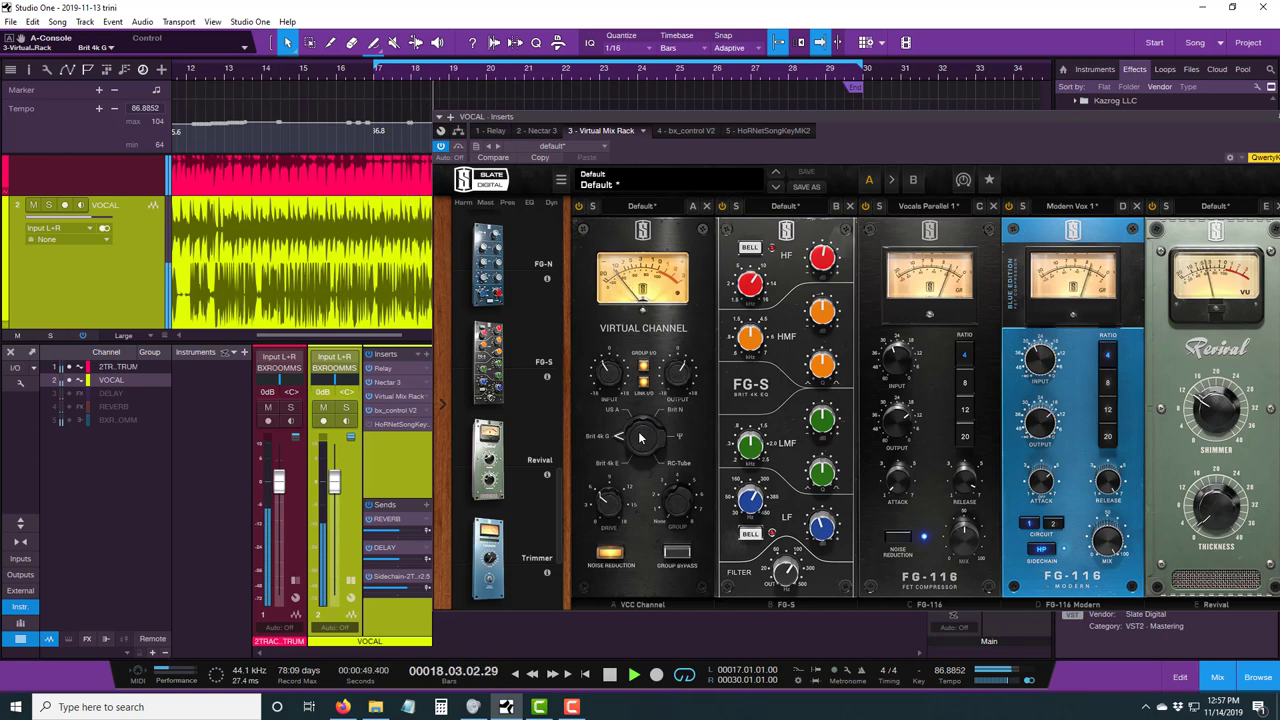
mouse_move(640, 437)
mouse_down()
mouse_move(649, 413)
mouse_move(638, 452)
mouse_up()
click(638, 452)
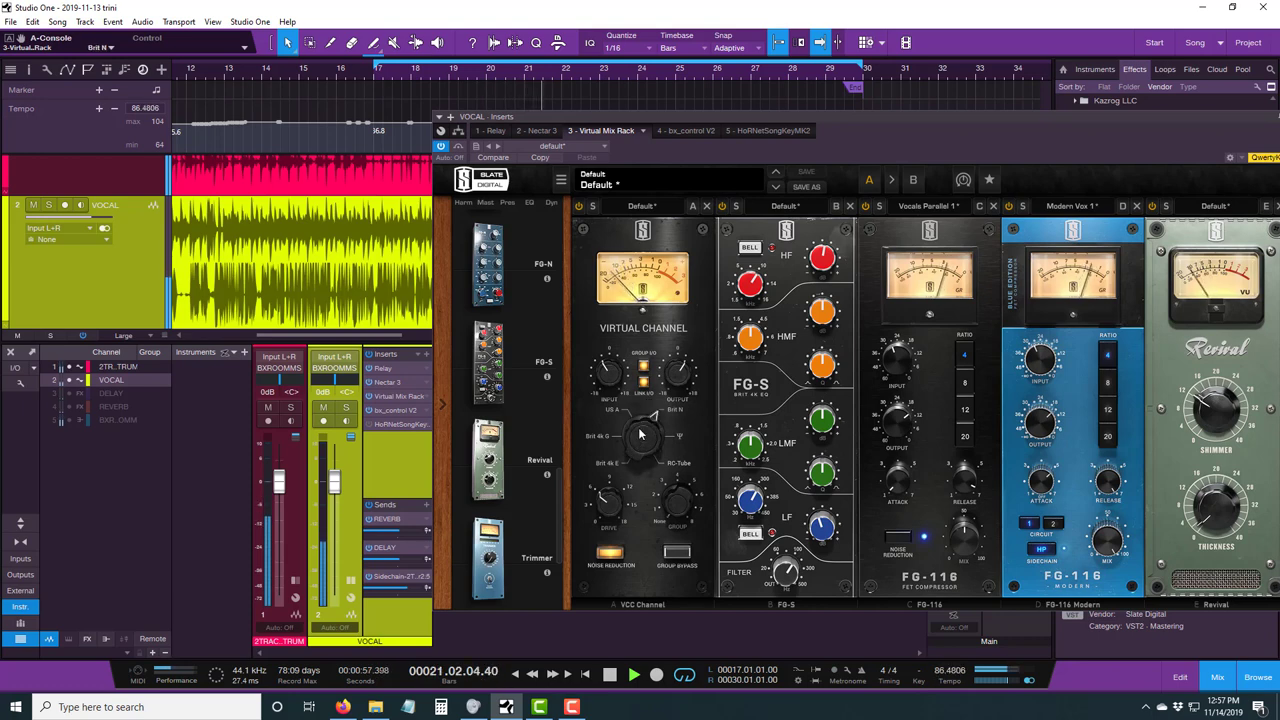
click(612, 677)
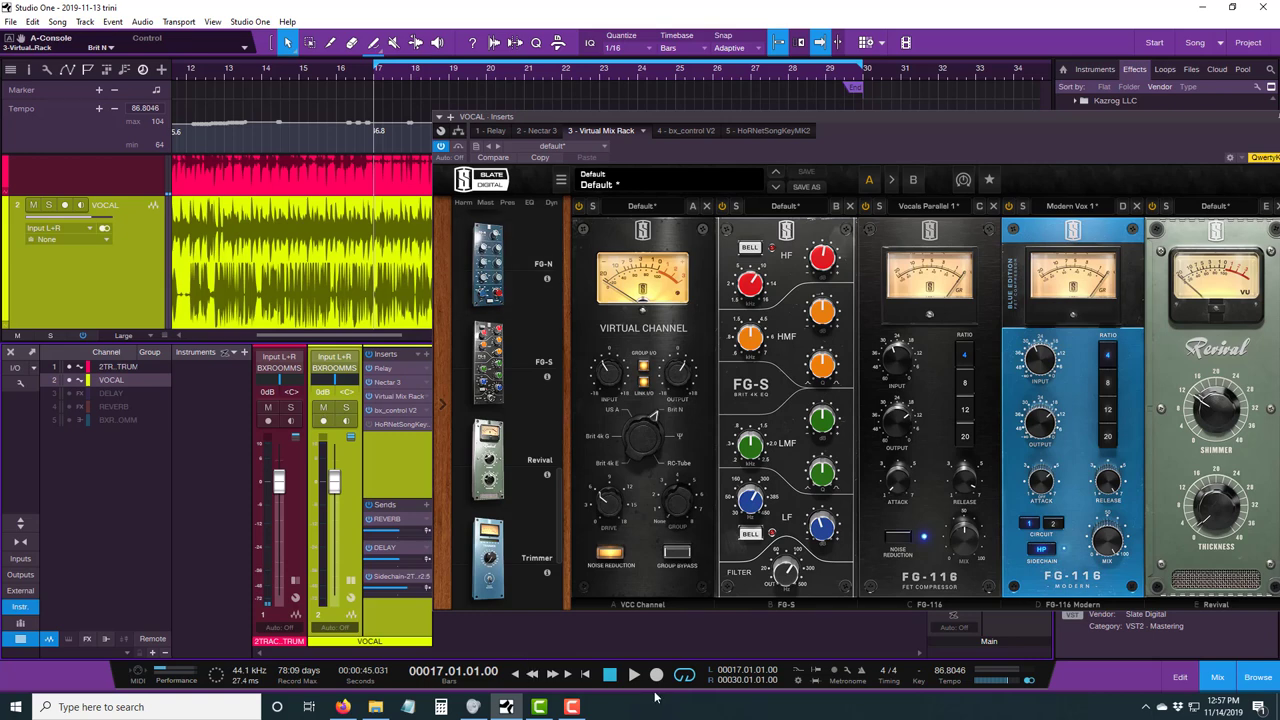
Set the FG-S equalizer's HF gain to +0.79 dB during playback
click(633, 674)
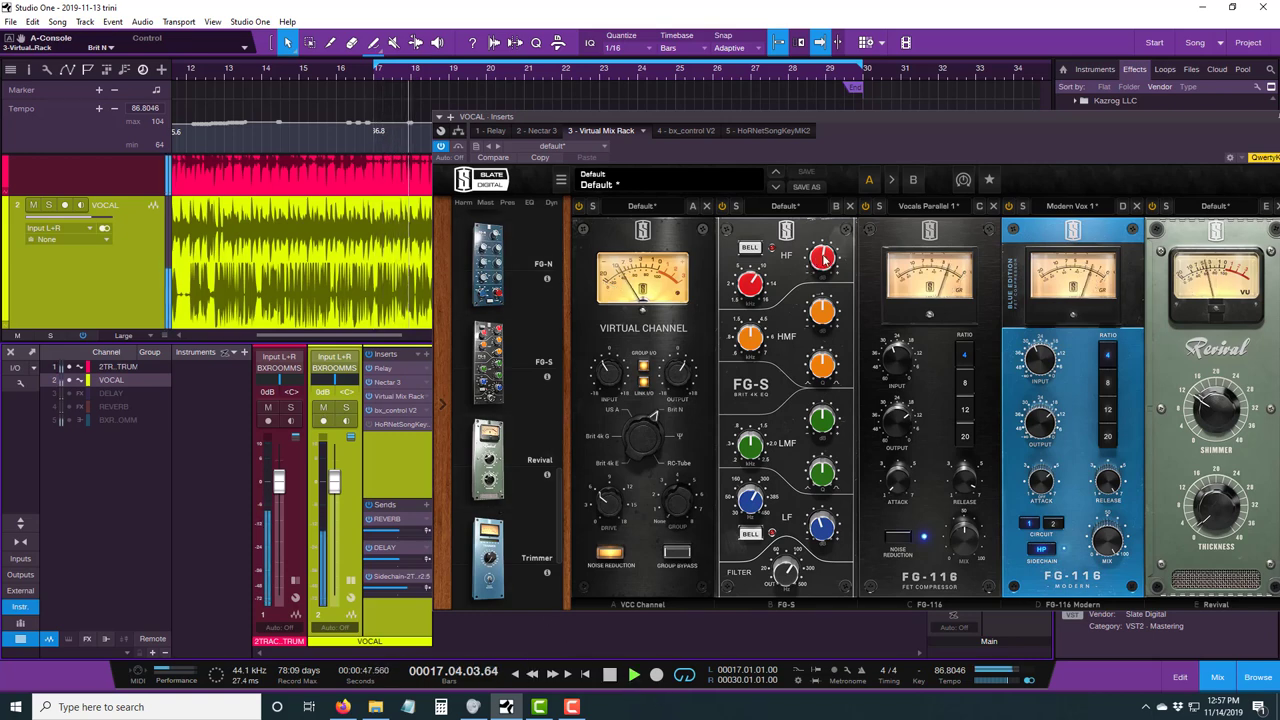
drag(824, 258, 824, 254)
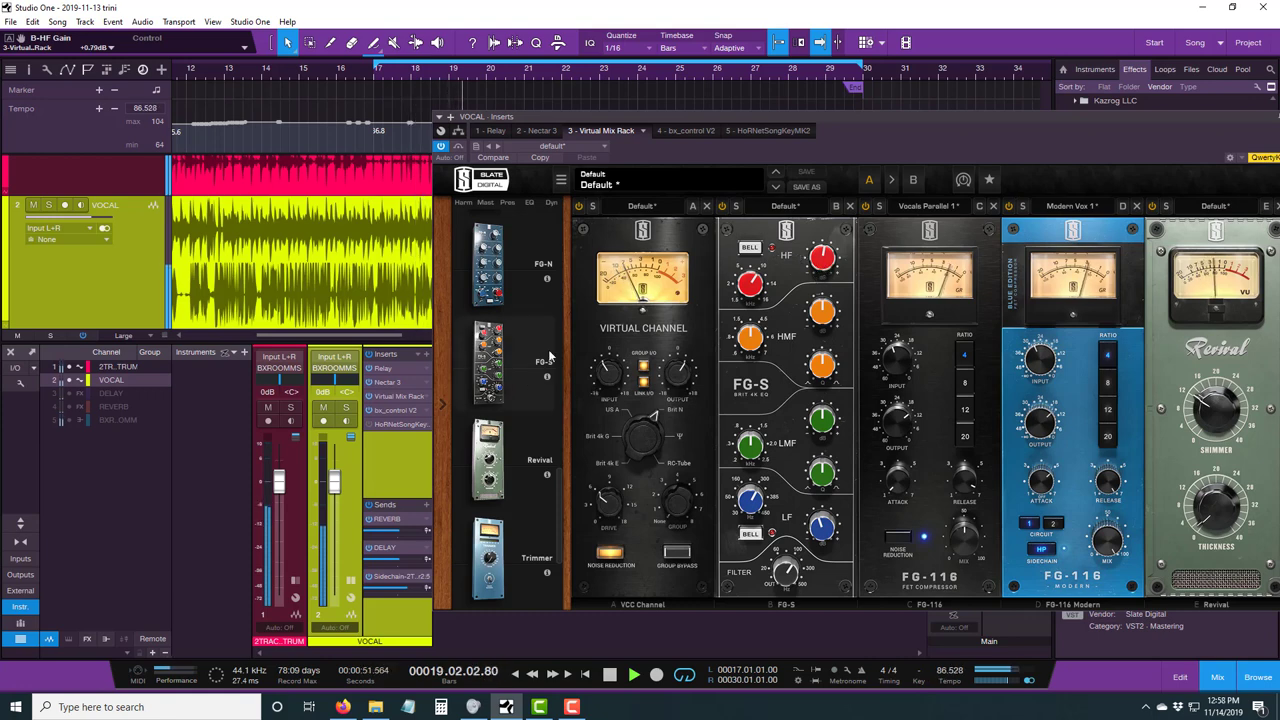
drag(560, 518, 581, 428)
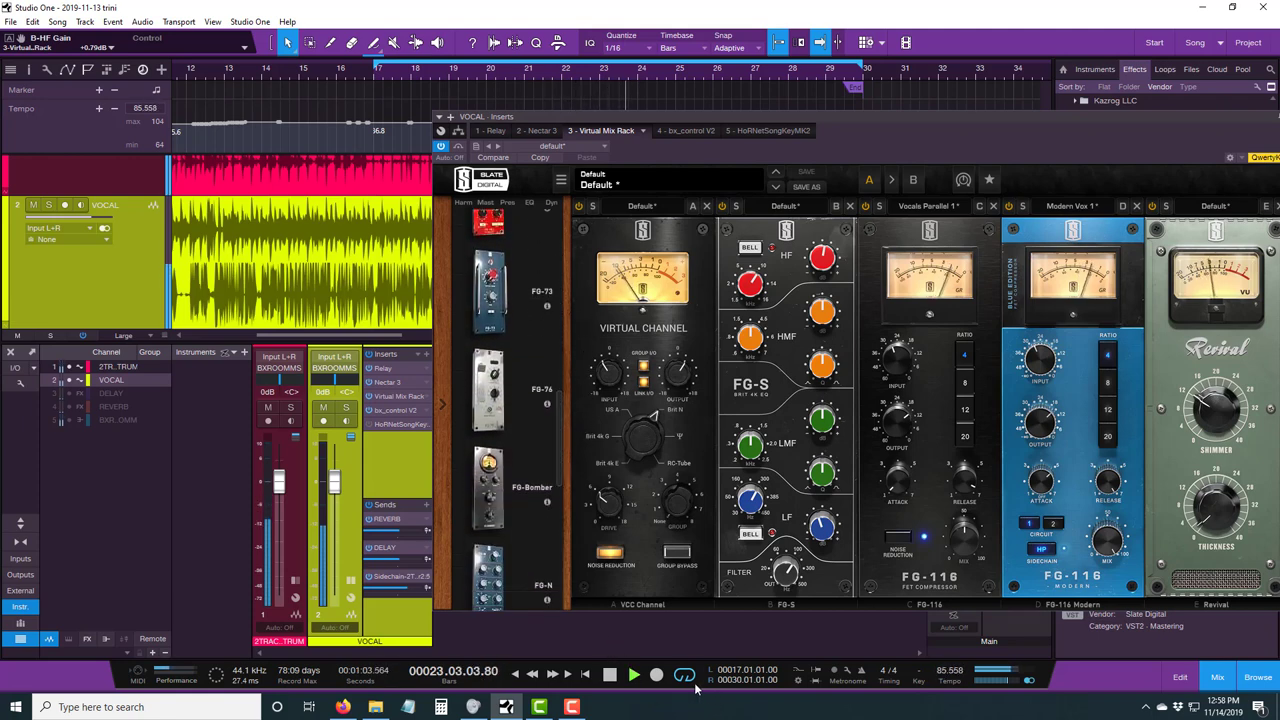
Stop playback of the vocal and the 2-track
click(609, 674)
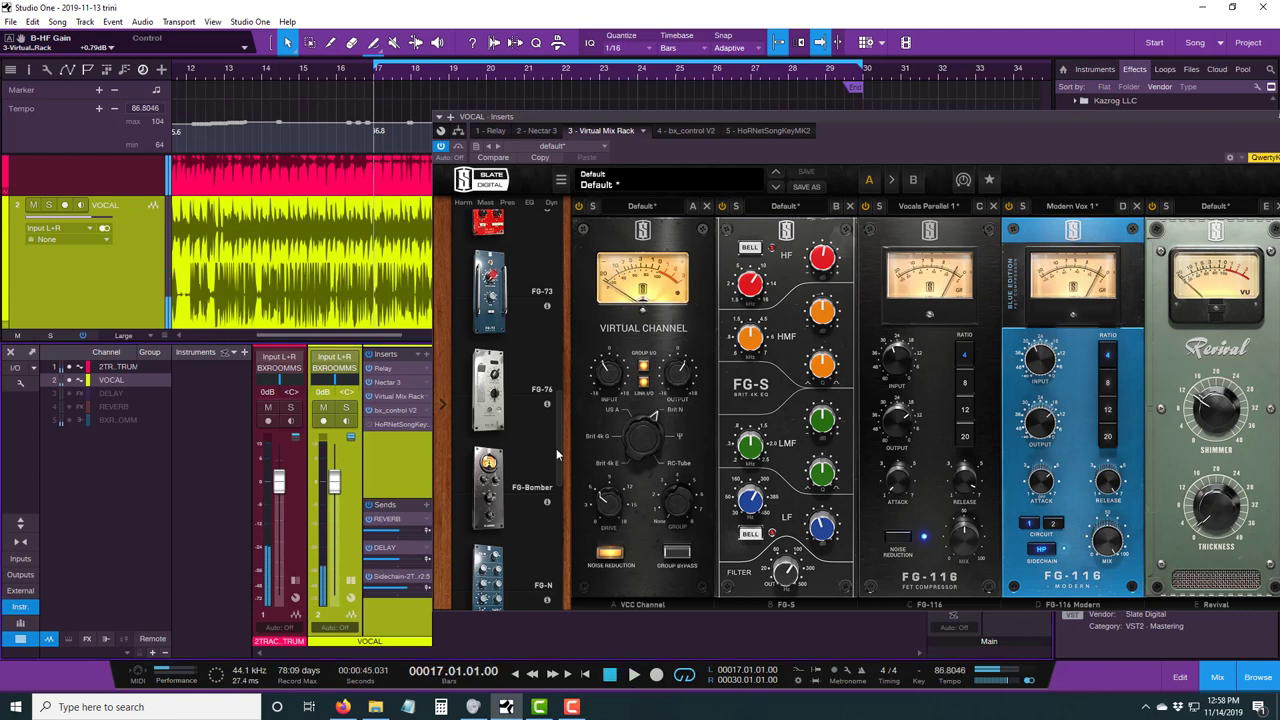
Insert the FG-76 module between the FG-S and the FG-116 to check its presets, and remove it again
drag(488, 395, 888, 400)
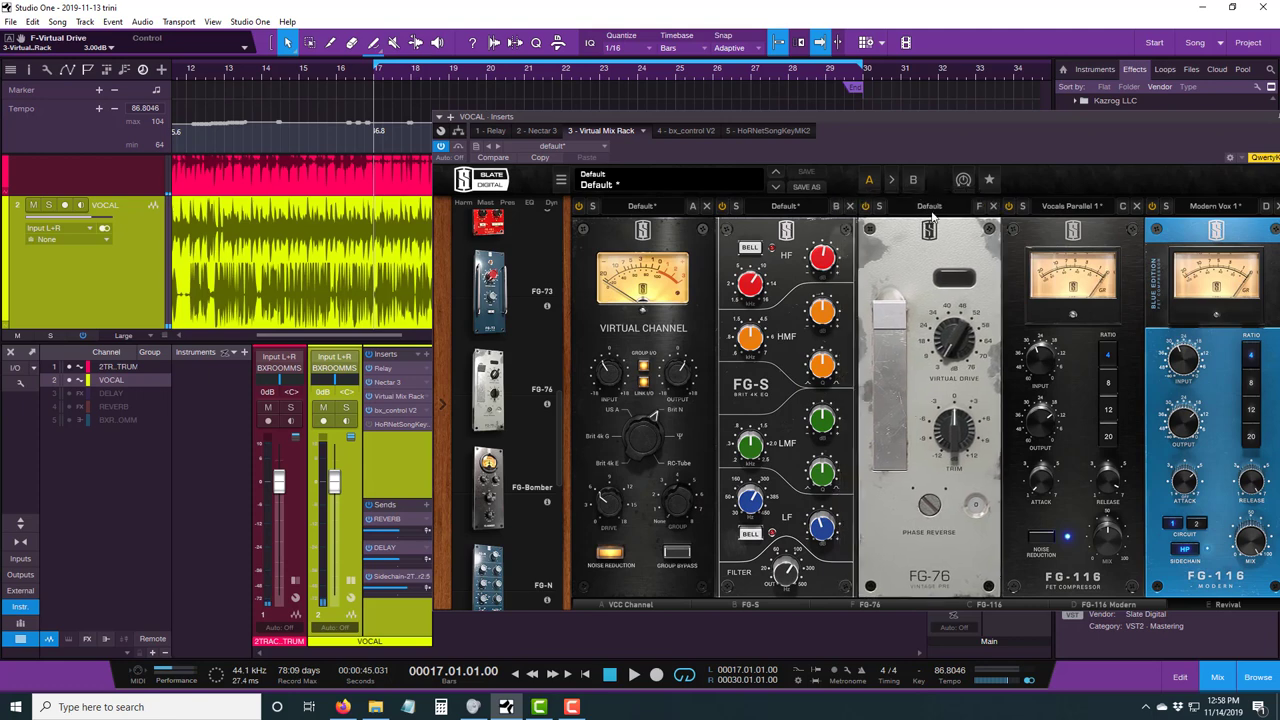
click(932, 209)
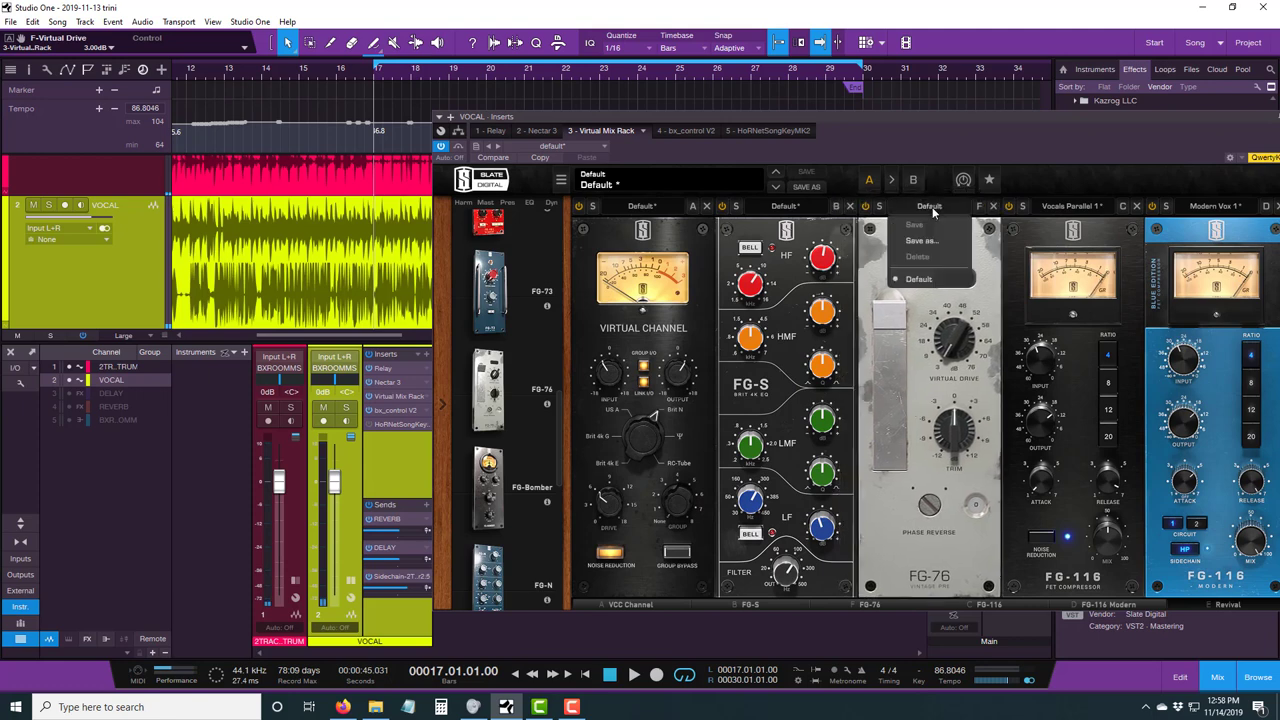
click(993, 209)
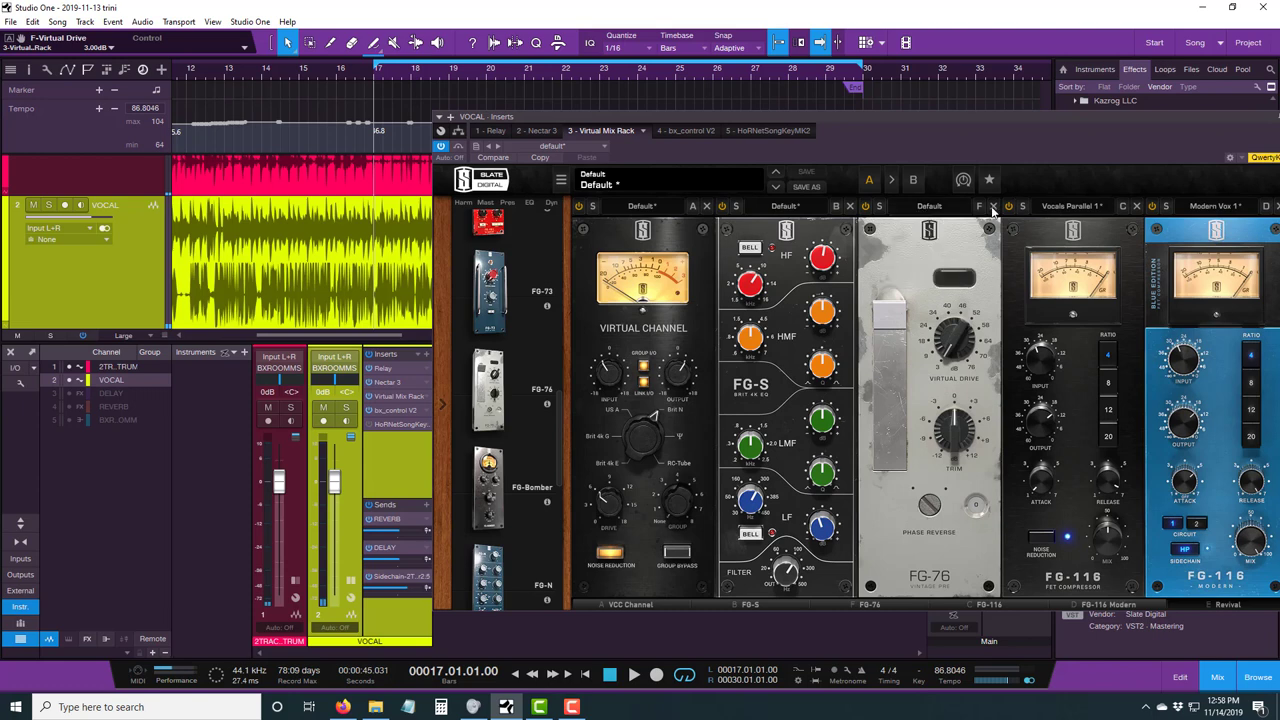
click(993, 209)
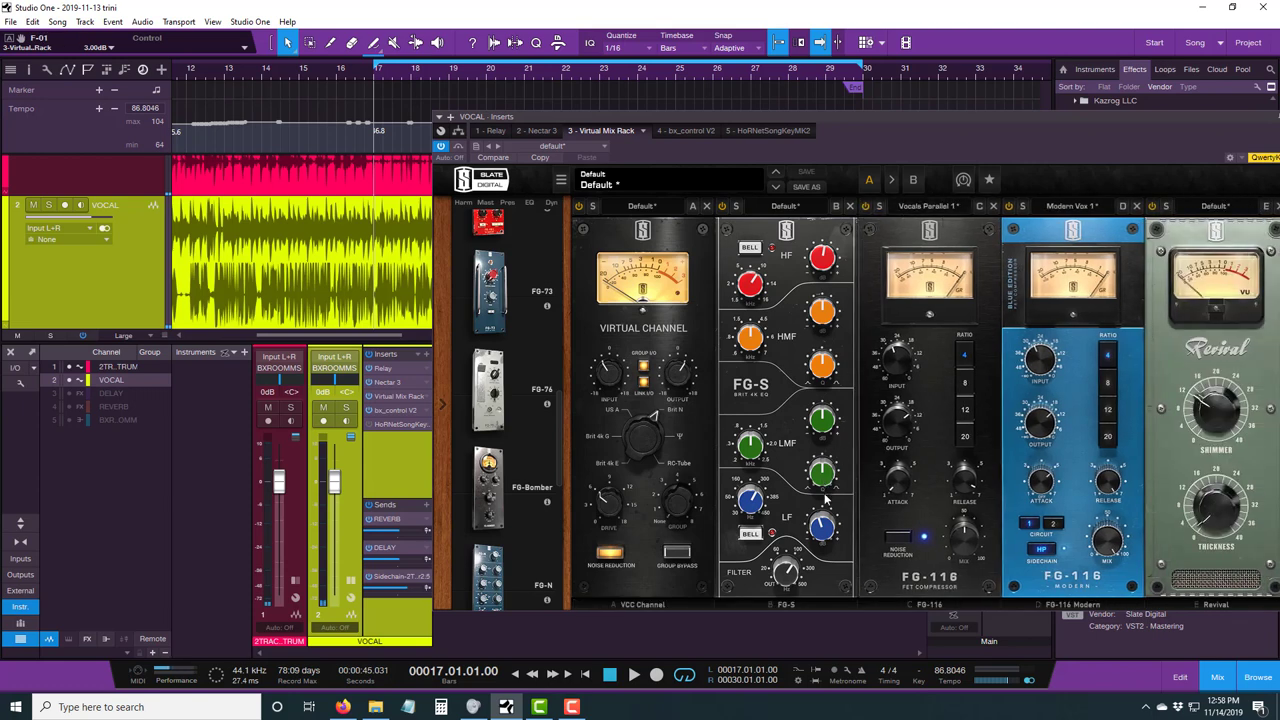
mouse_move(957, 488)
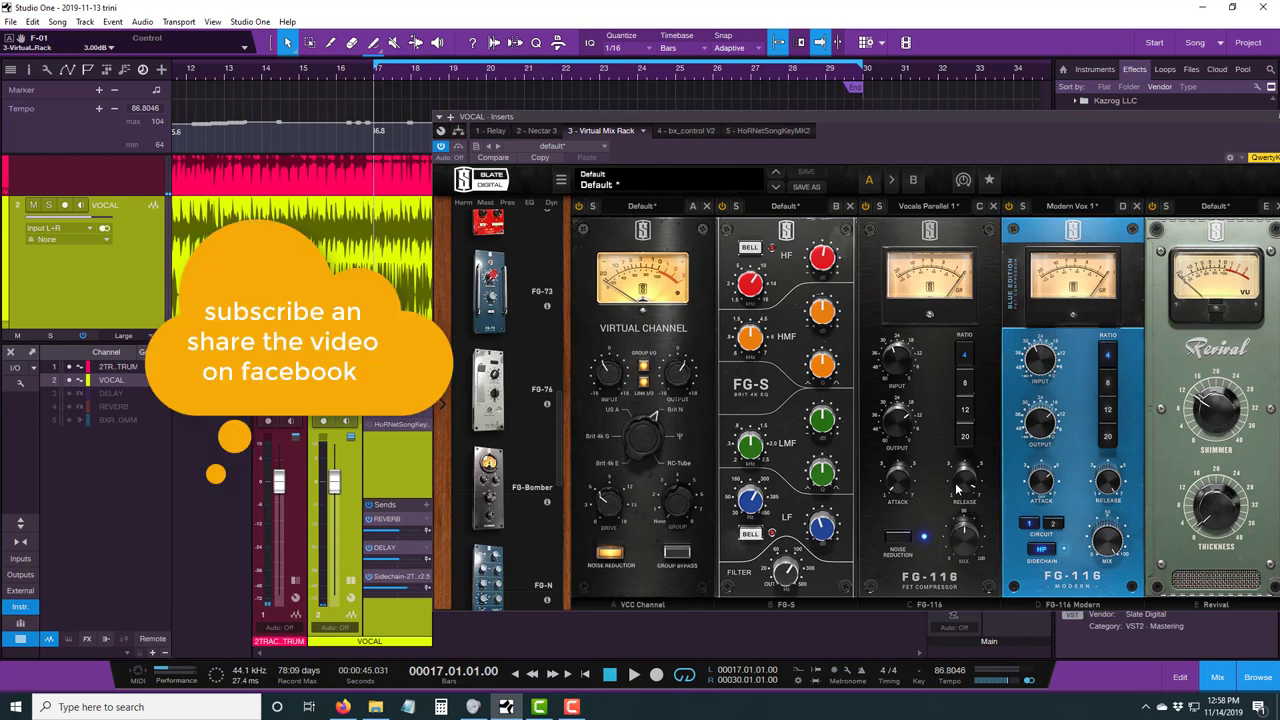
click(571, 706)
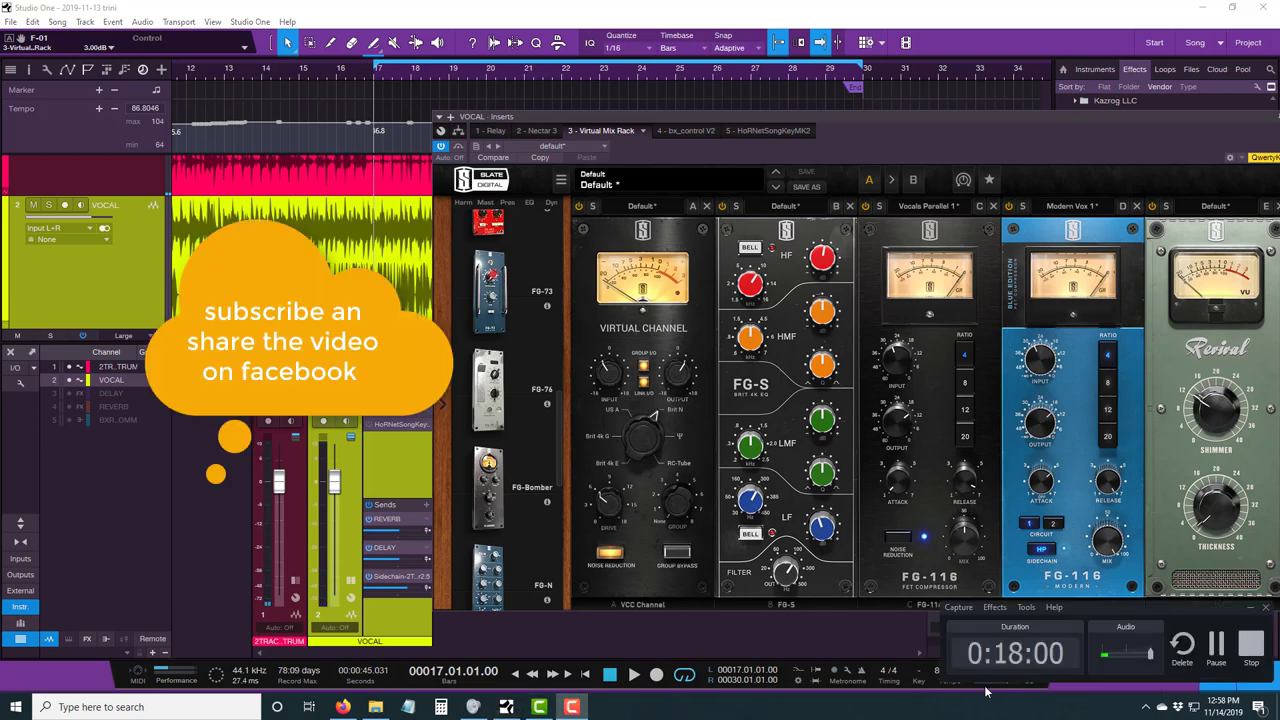